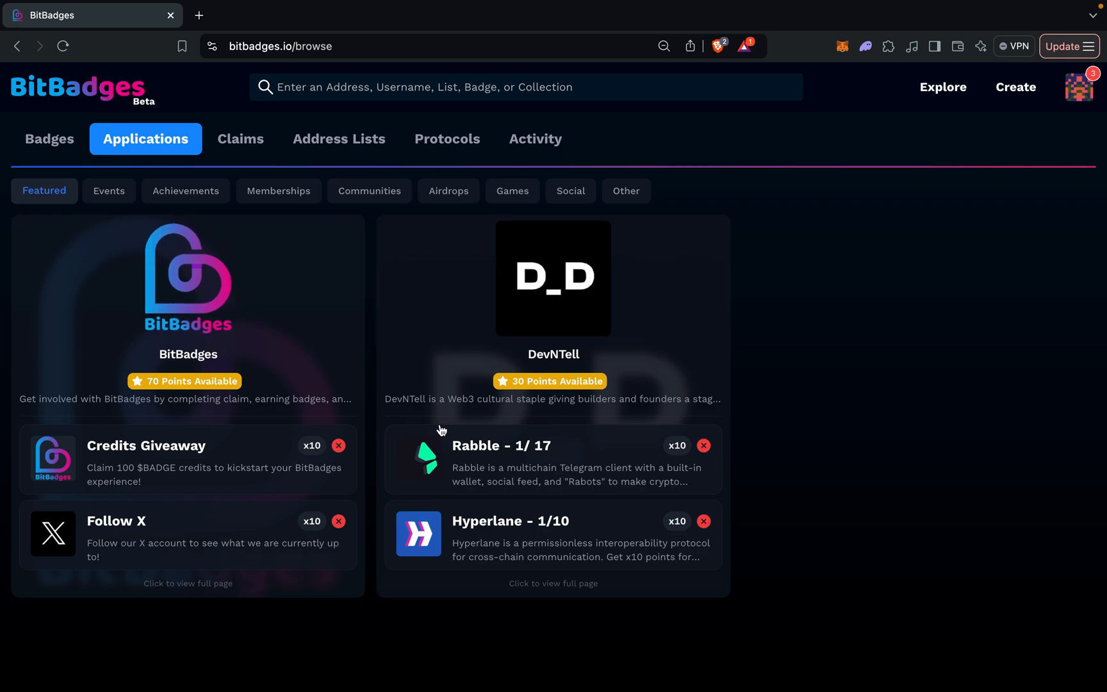
Open the featured BitBadges application and look over its points leaderboard and list of tasks.
click(250, 310)
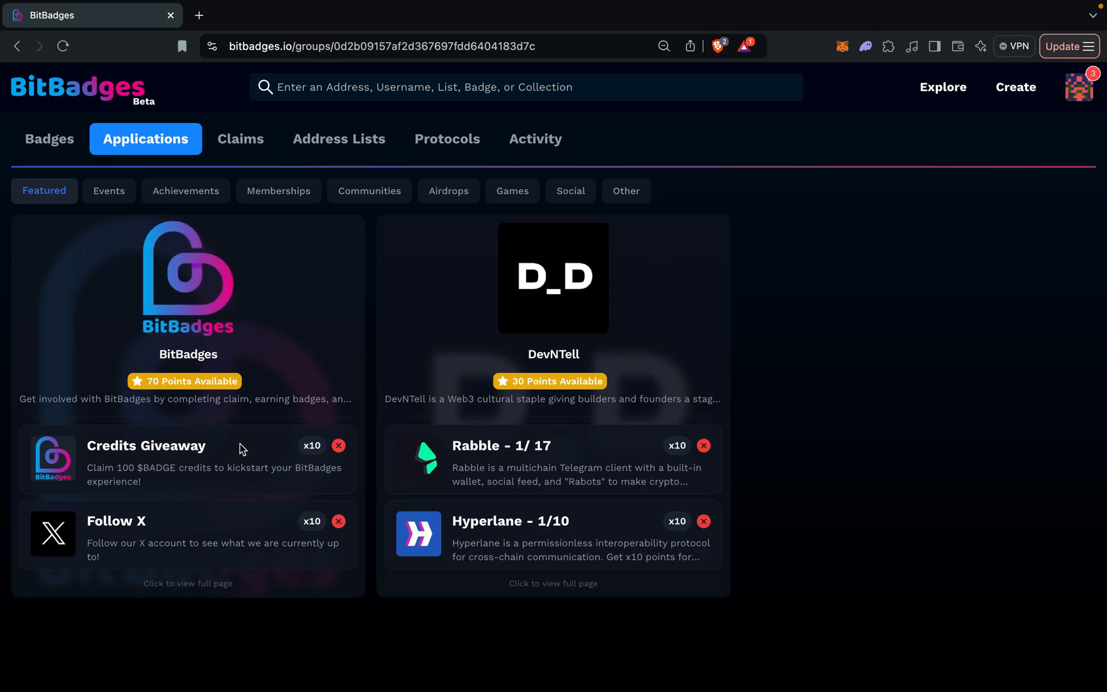
scroll(364, 386, down, 2)
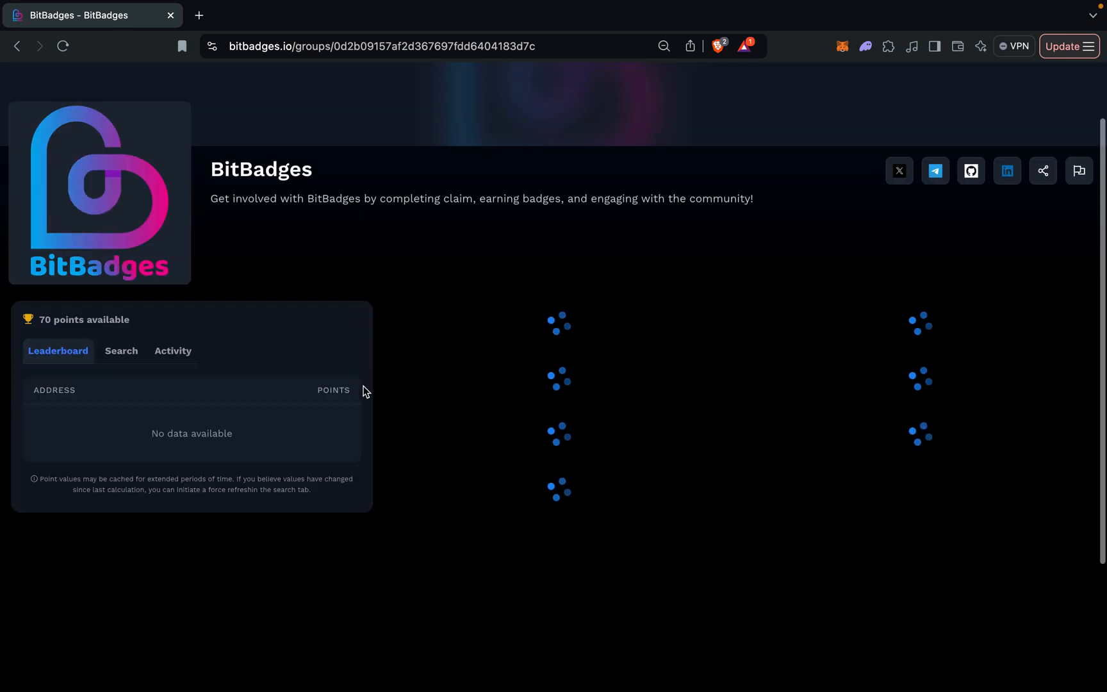
scroll(364, 386, up, 1)
scroll(364, 391, down, 3)
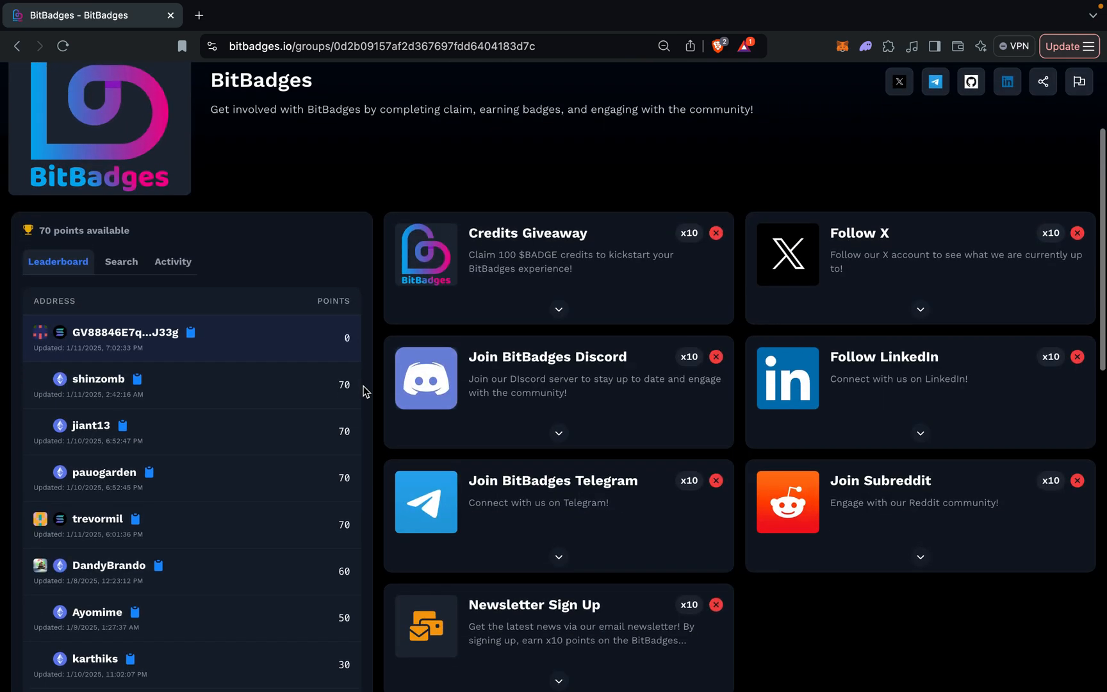
scroll(288, 481, up, 2)
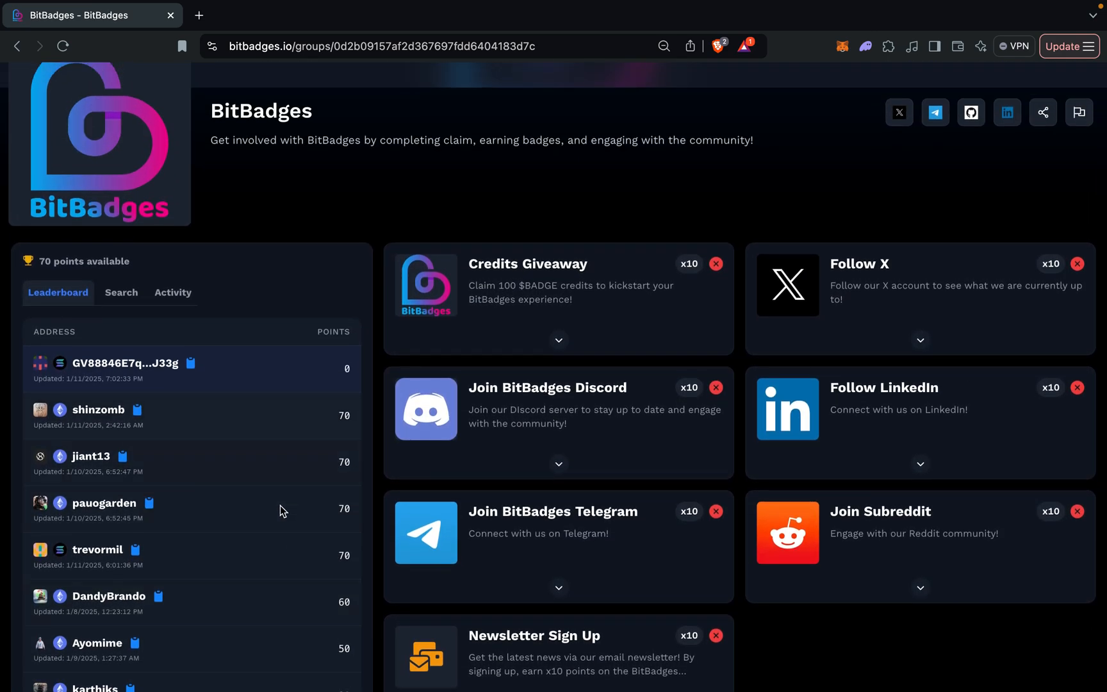
scroll(265, 539, down, 3)
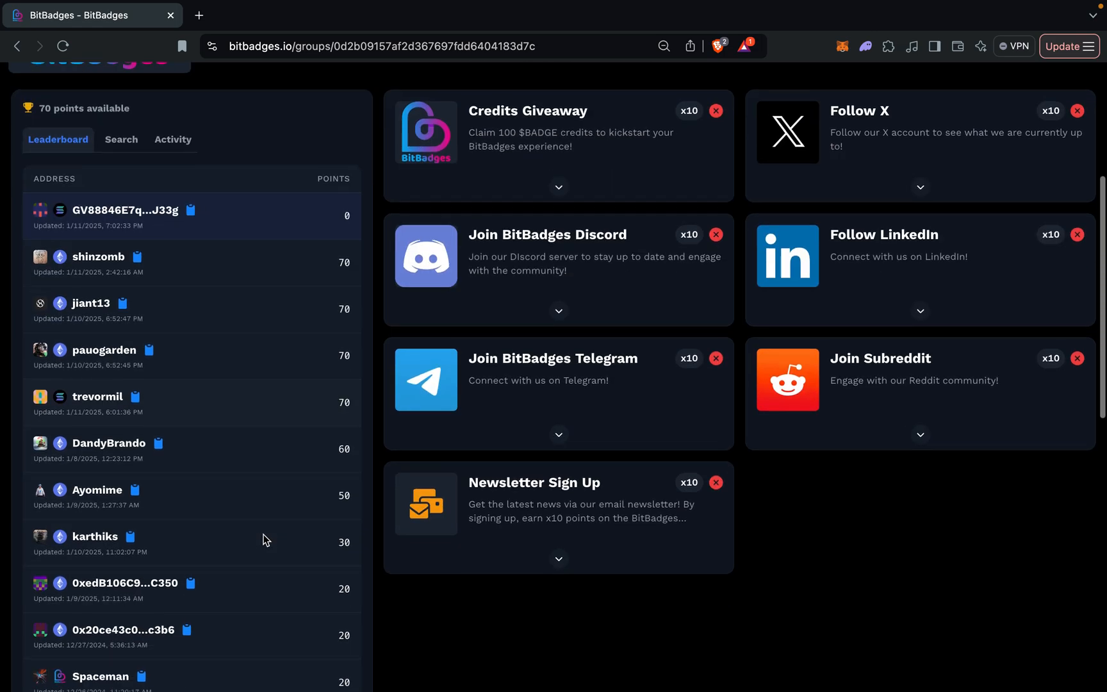
scroll(264, 539, up, 2)
scroll(265, 539, down, 1)
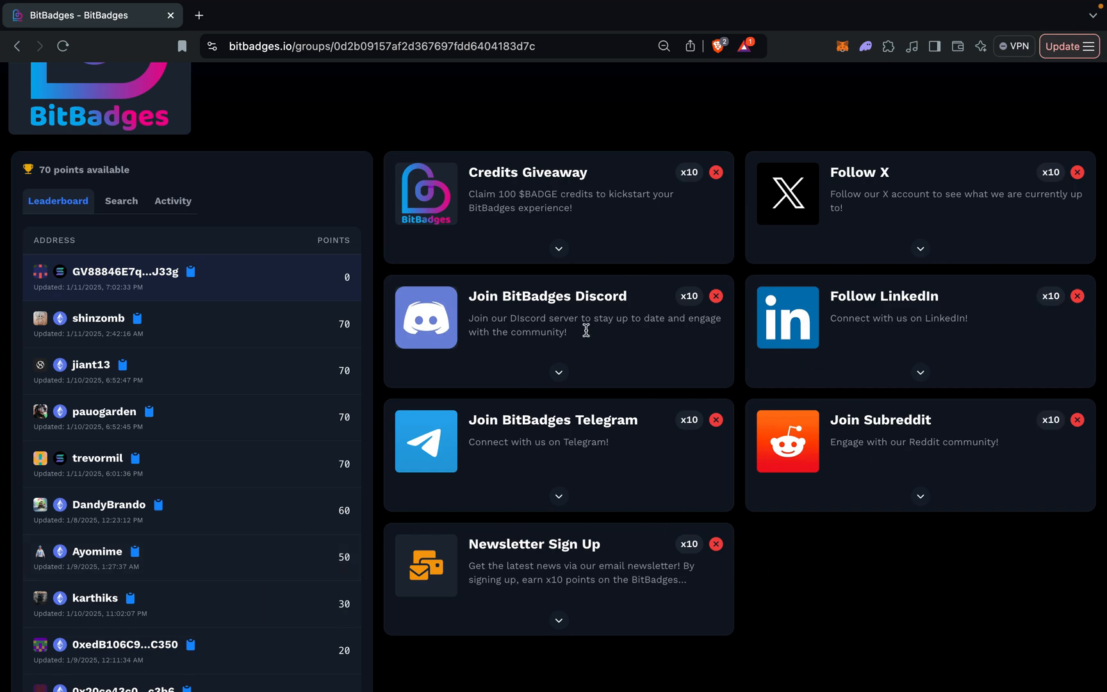
scroll(706, 485, up, 3)
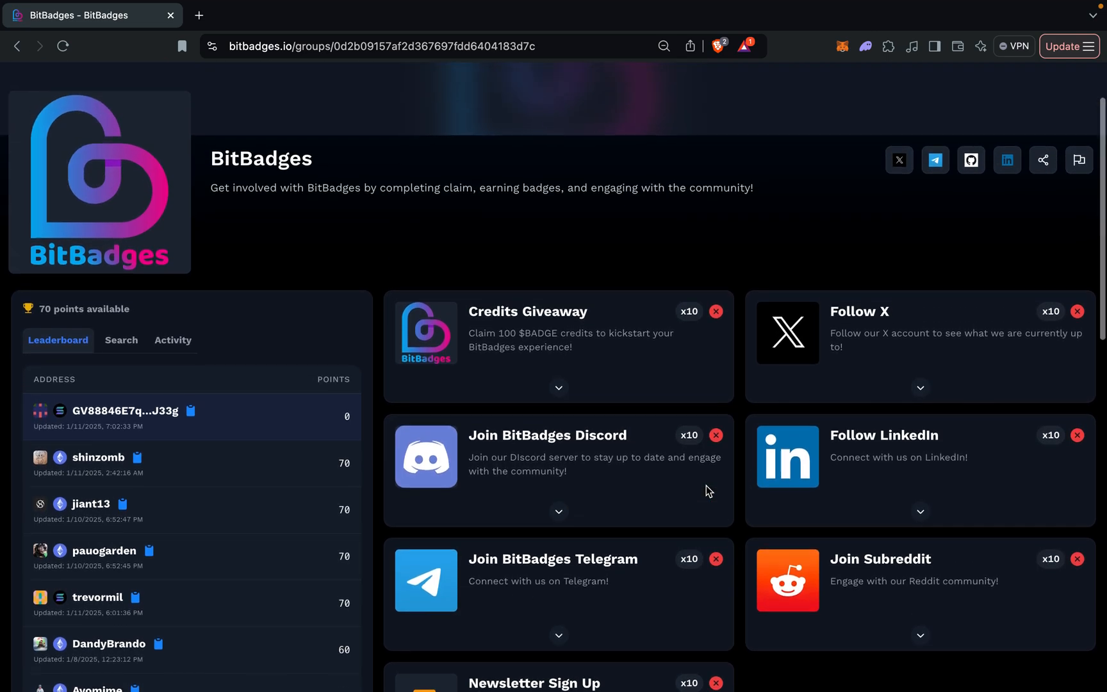
scroll(706, 485, up, 1)
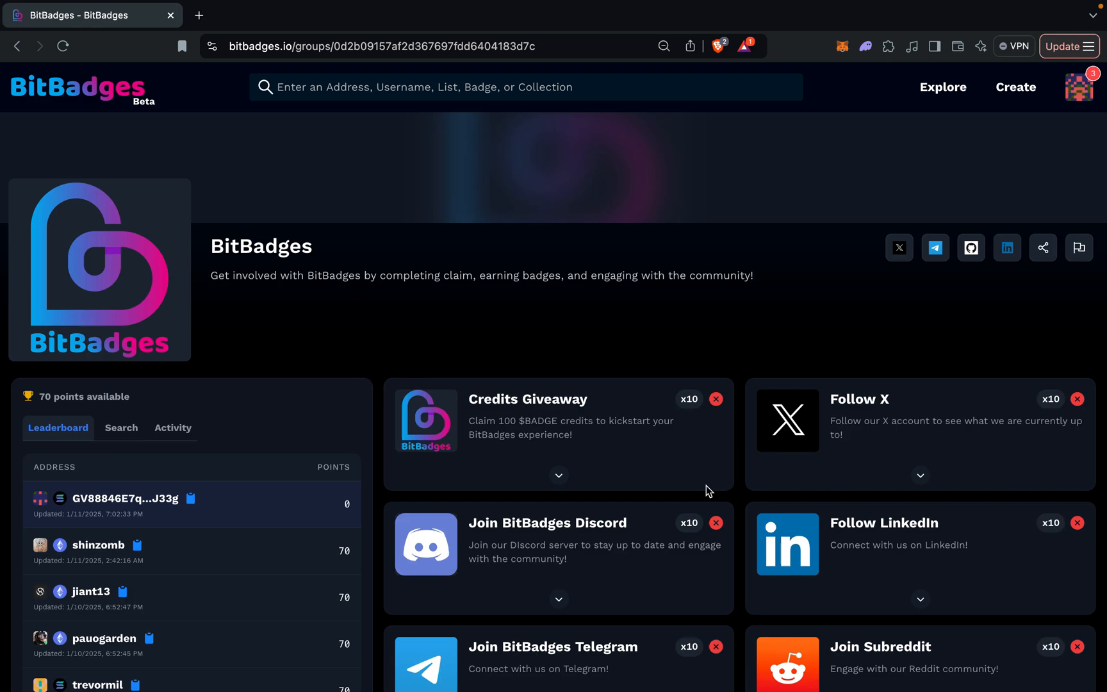
Review the claim criteria of the Credits Giveaway and Follow X tasks, collapsing each one after viewing.
scroll(706, 485, down, 3)
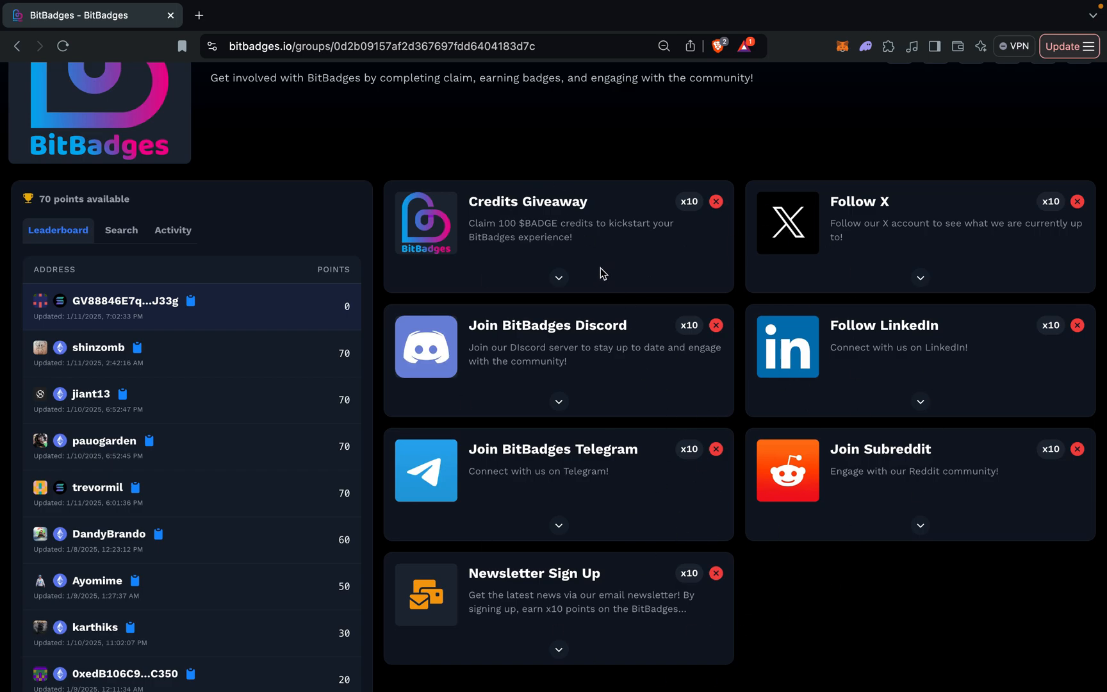
click(559, 277)
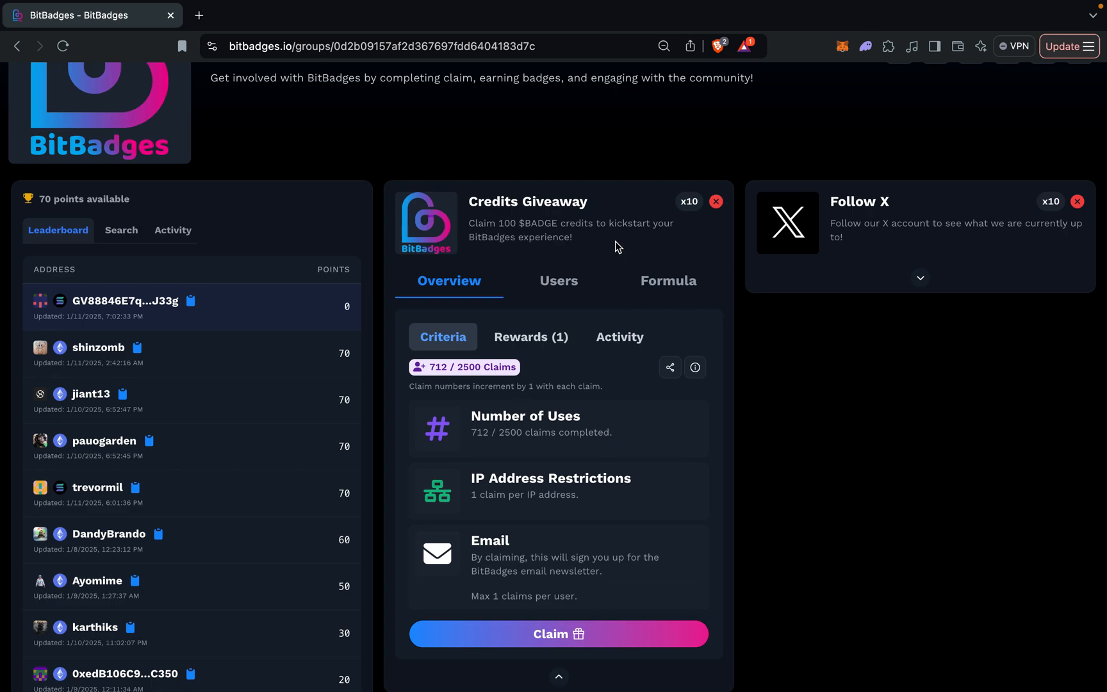
scroll(519, 497, down, 3)
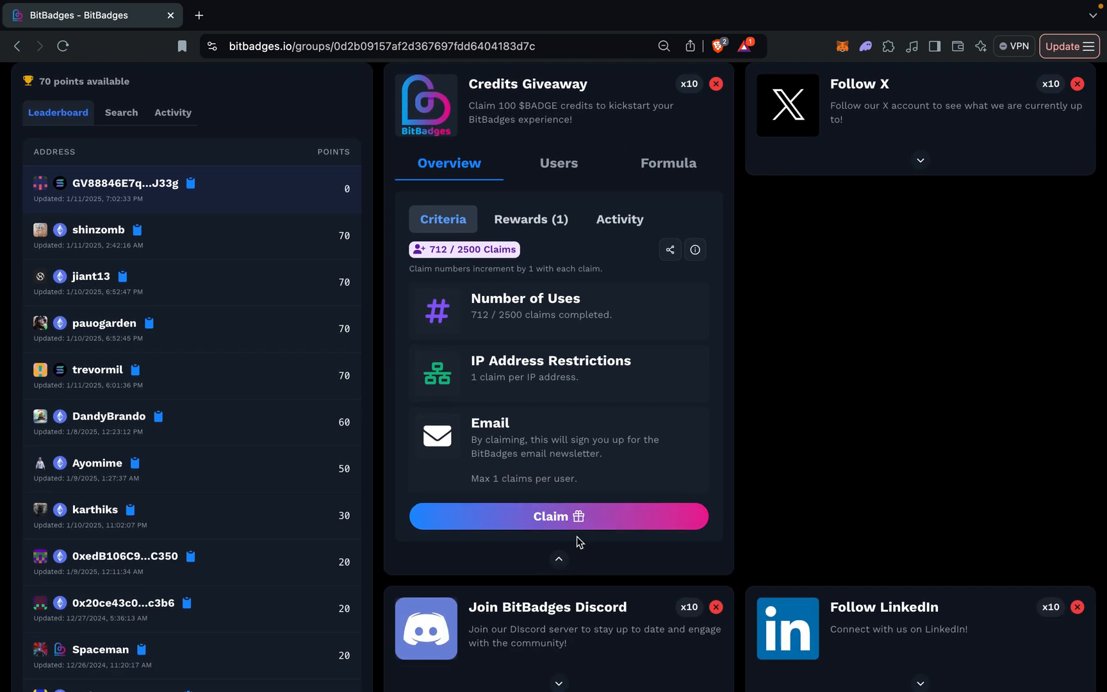
click(559, 560)
scroll(884, 344, up, 3)
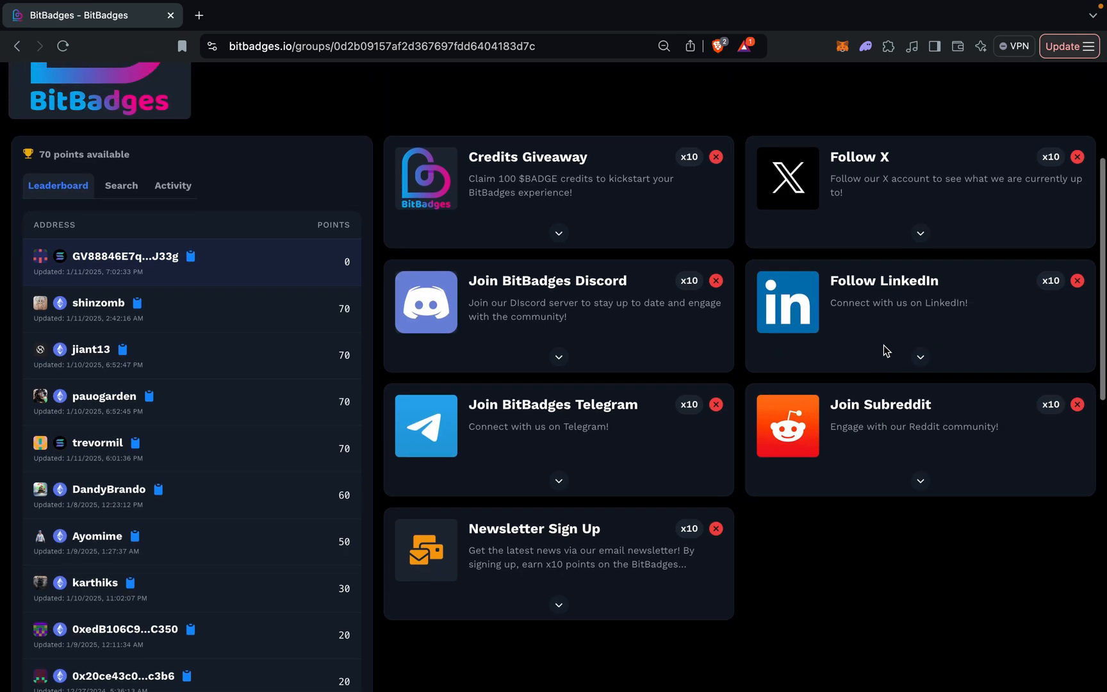
click(921, 297)
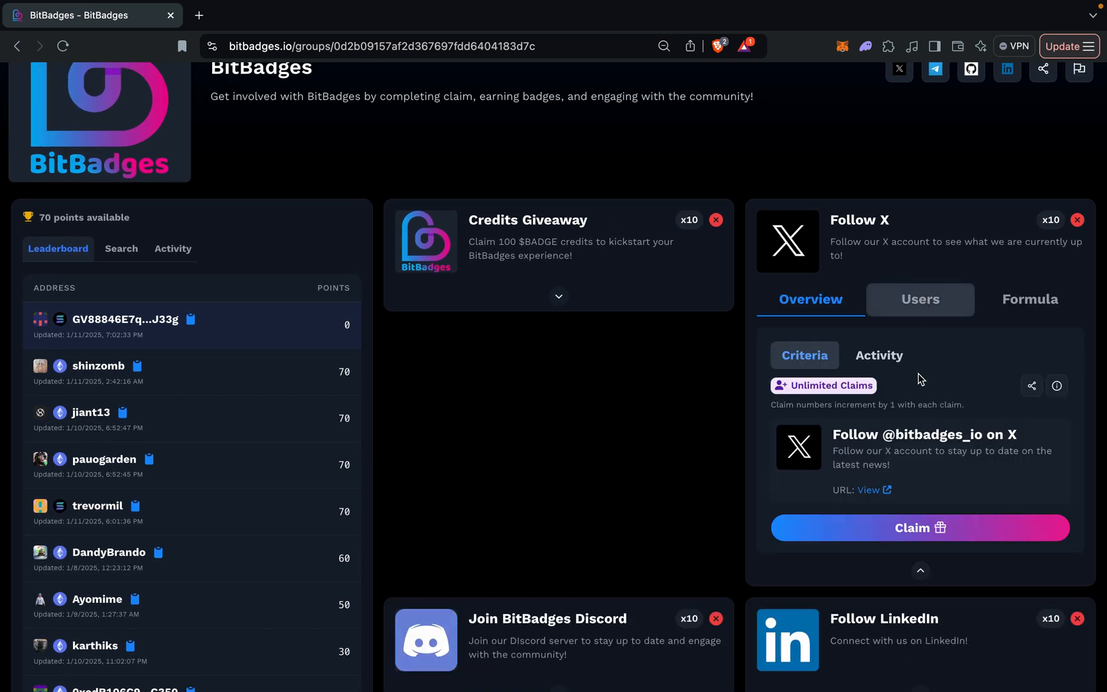
click(924, 569)
scroll(737, 588, down, 2)
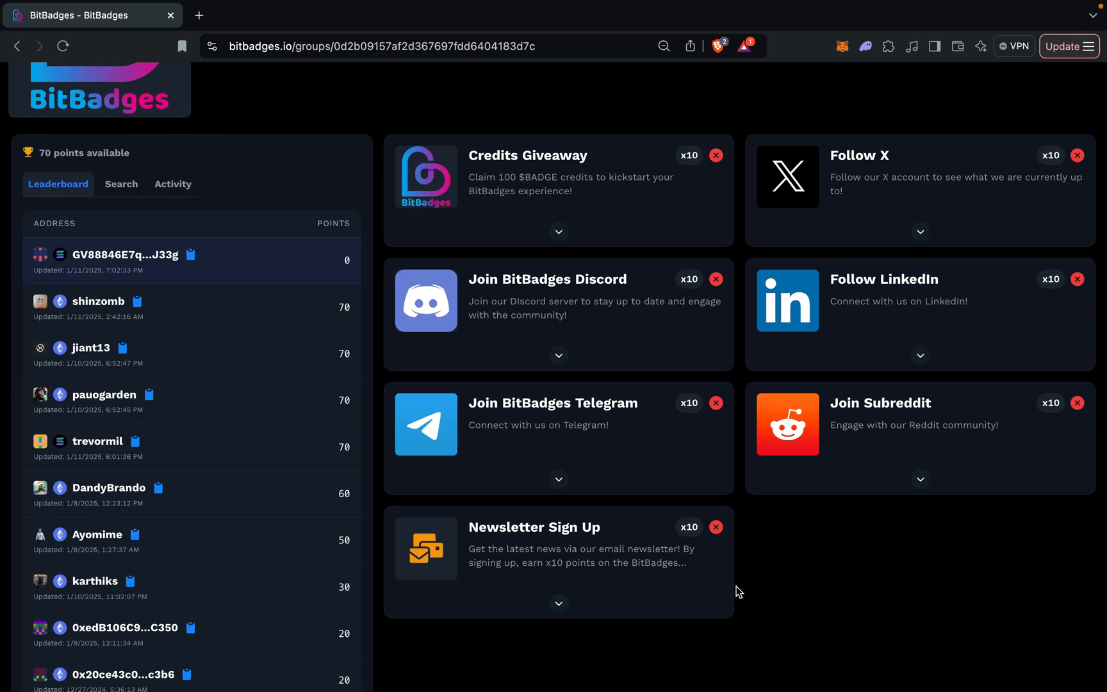
Look at where applications and standalone claims are created and managed in the Developer Portal.
scroll(737, 590, up, 5)
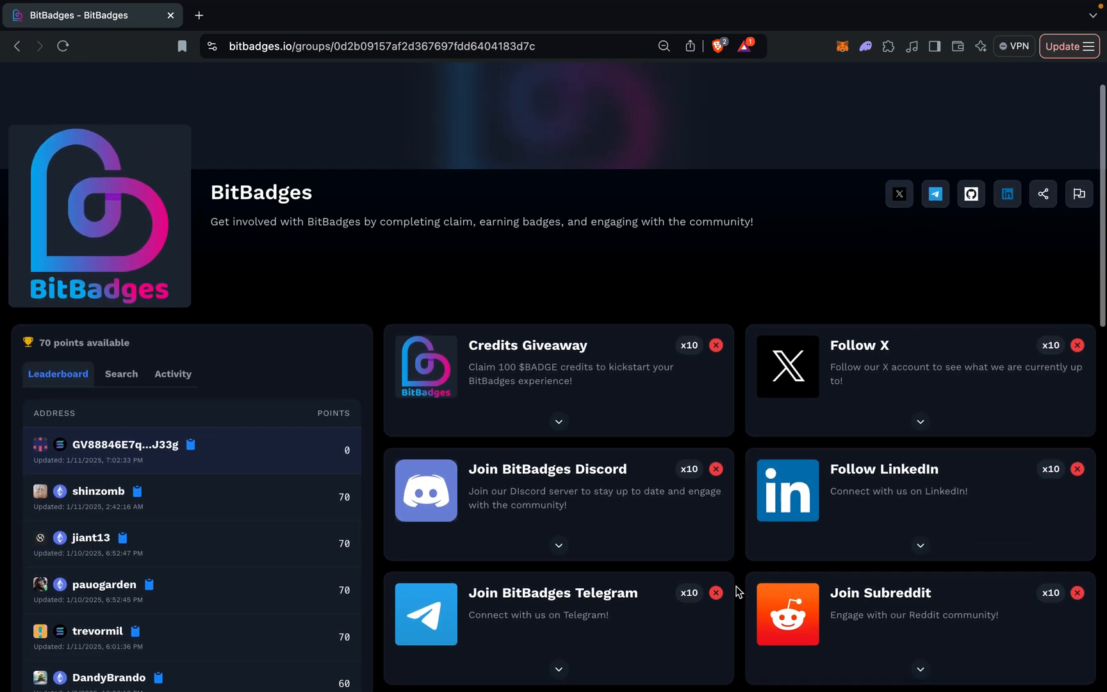
mouse_move(1080, 87)
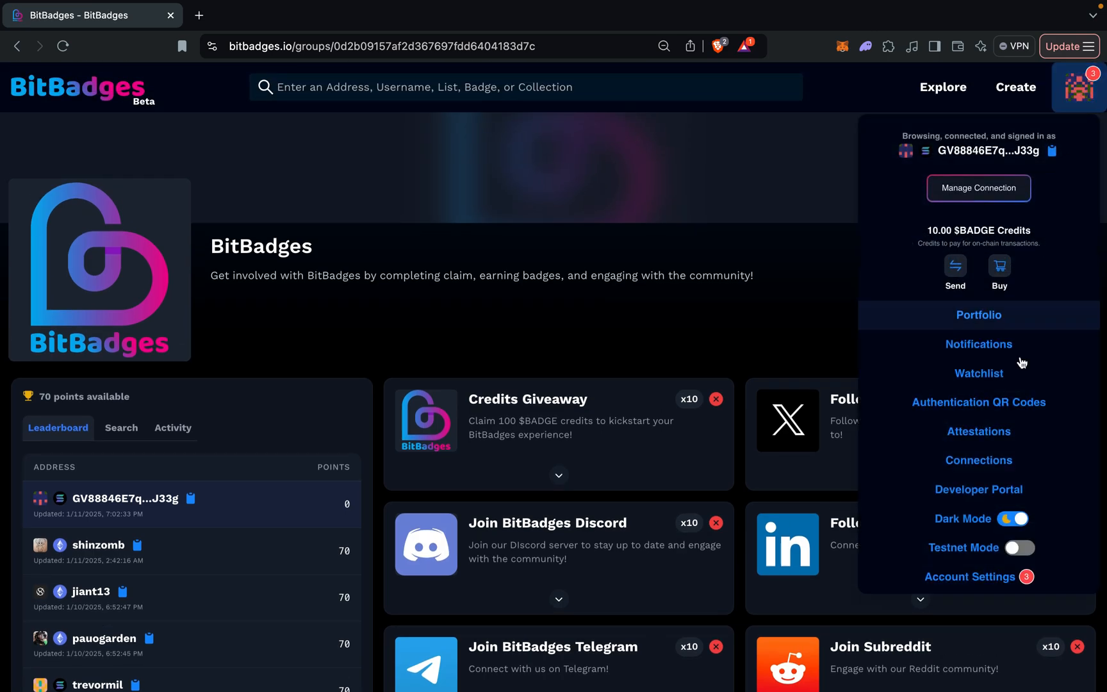
click(986, 489)
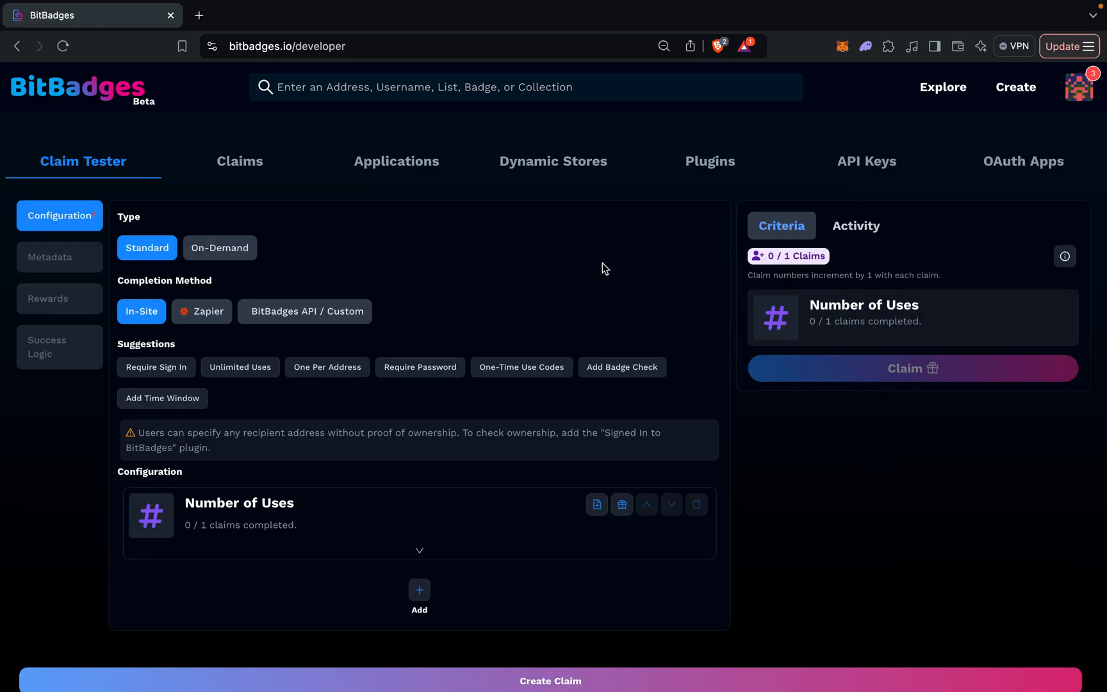
click(410, 154)
click(1015, 88)
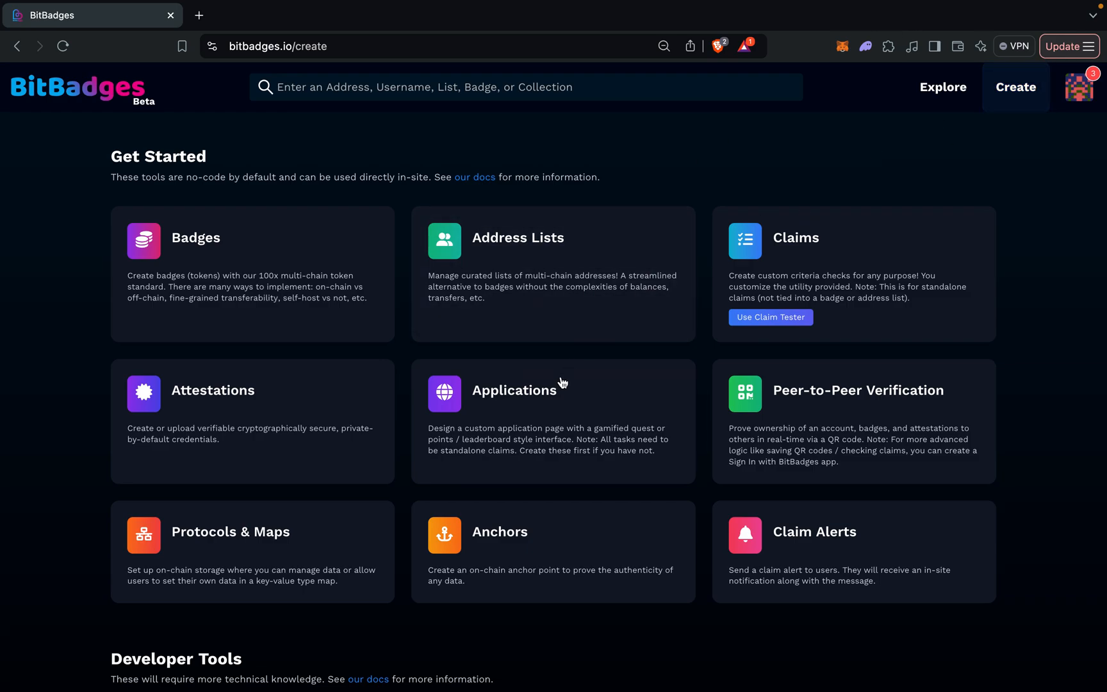
click(565, 377)
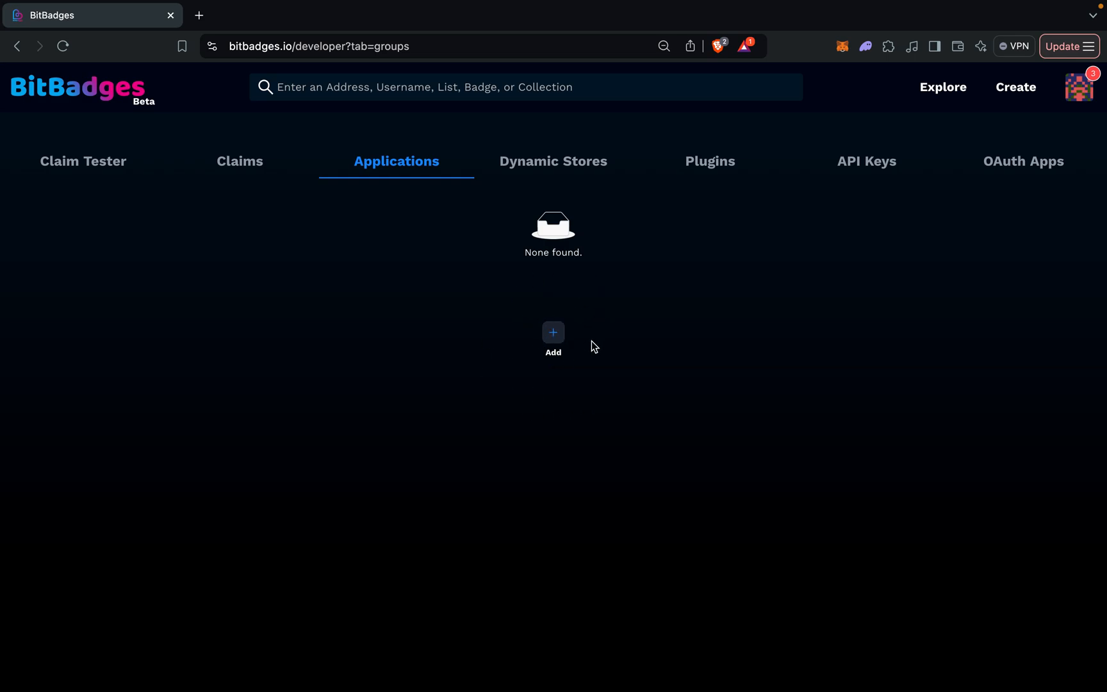
click(285, 177)
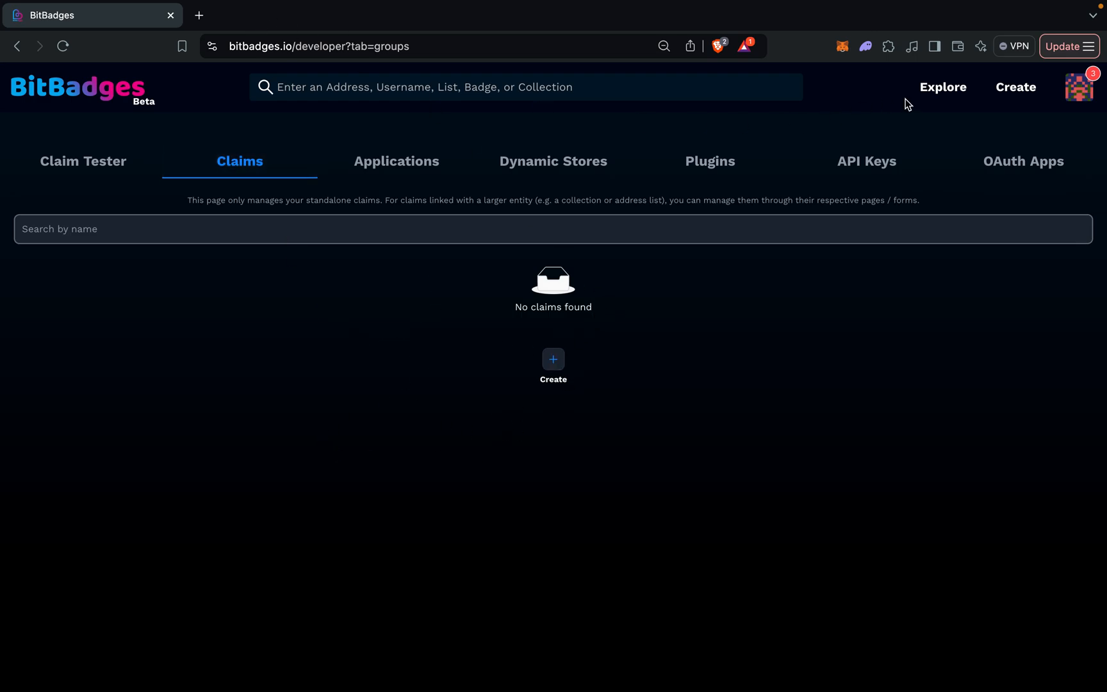
Return to the browse page's featured applications and reopen the BitBadges application.
click(942, 96)
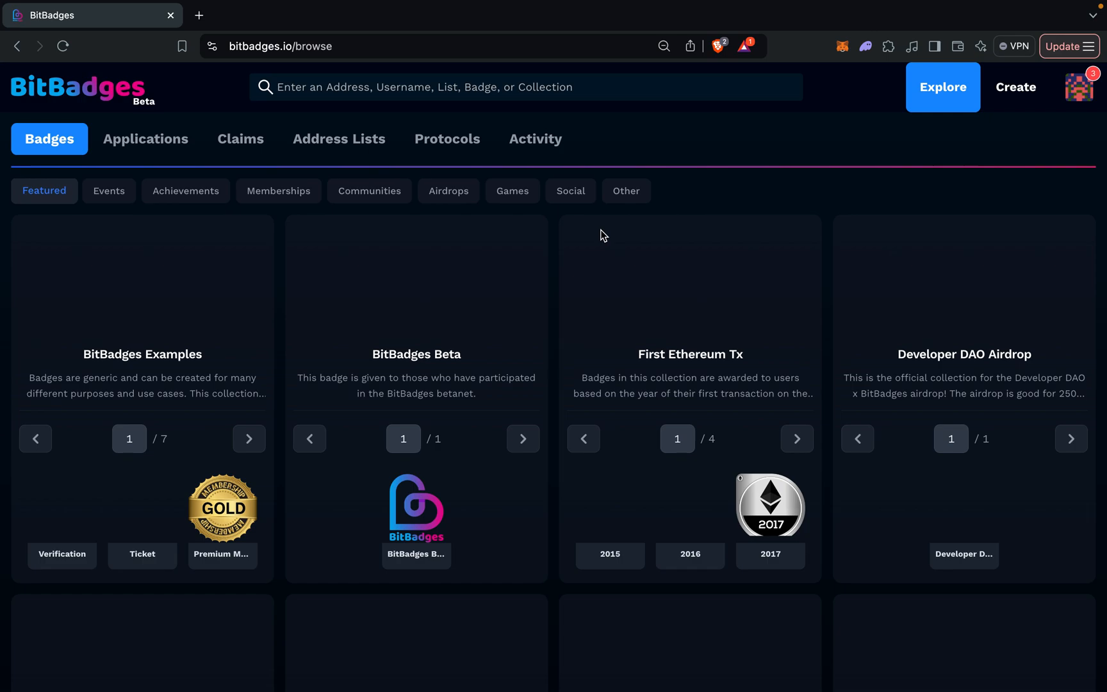
click(151, 136)
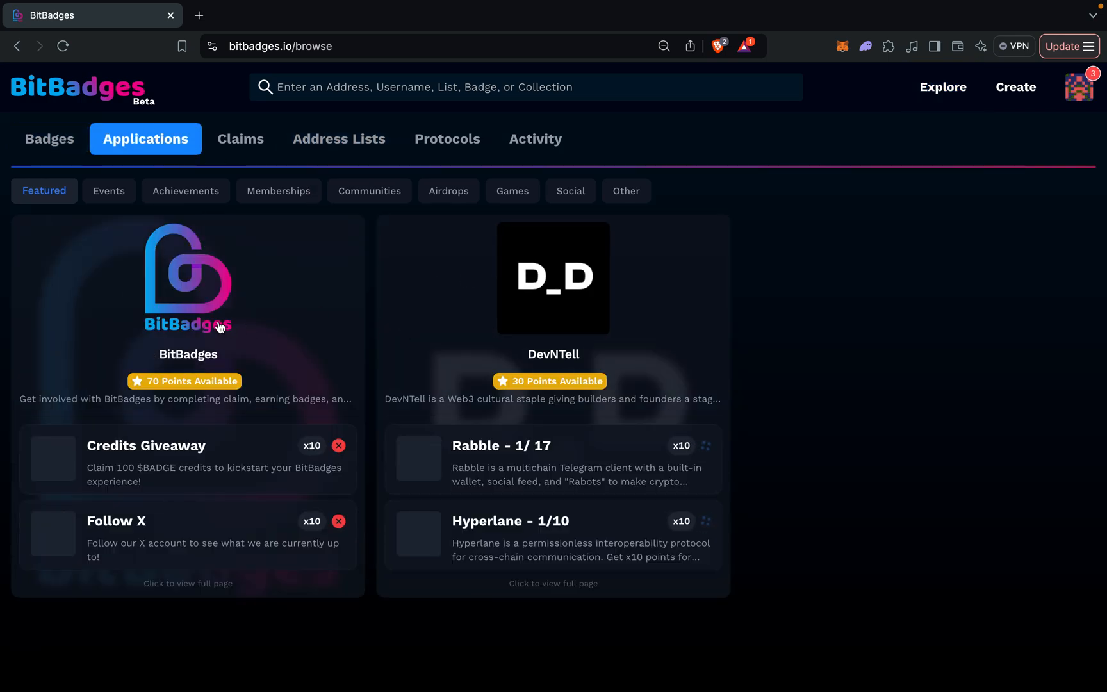
click(193, 288)
scroll(585, 366, down, 3)
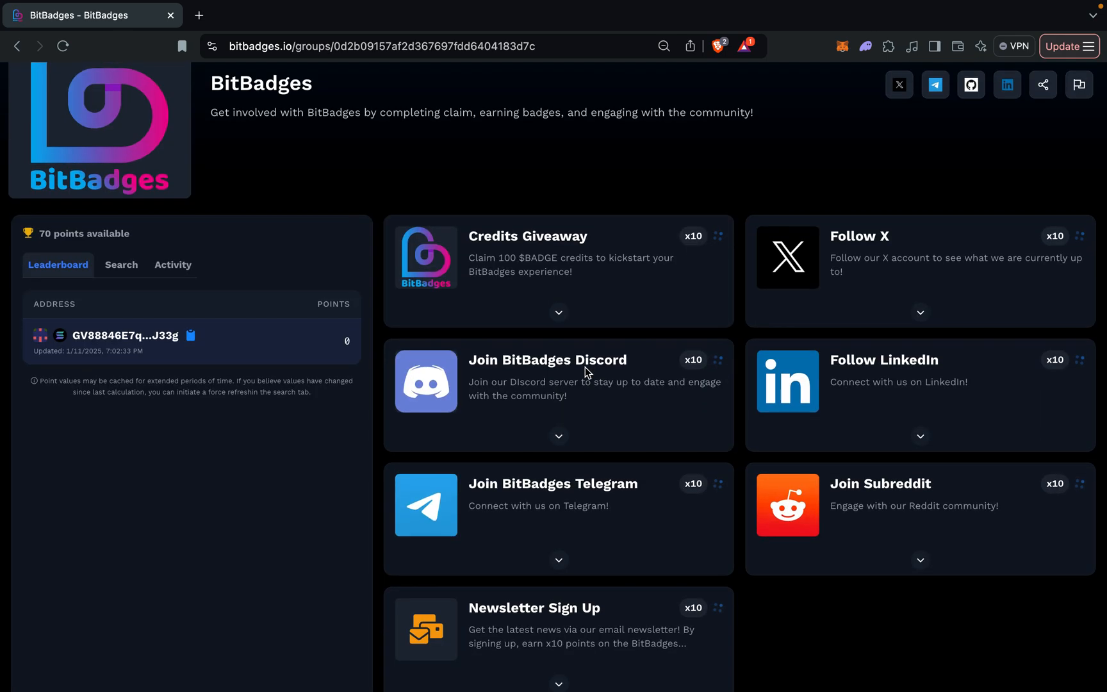
View the claim details of the Credits Giveaway task, then close them and collapse the task.
click(559, 312)
click(695, 402)
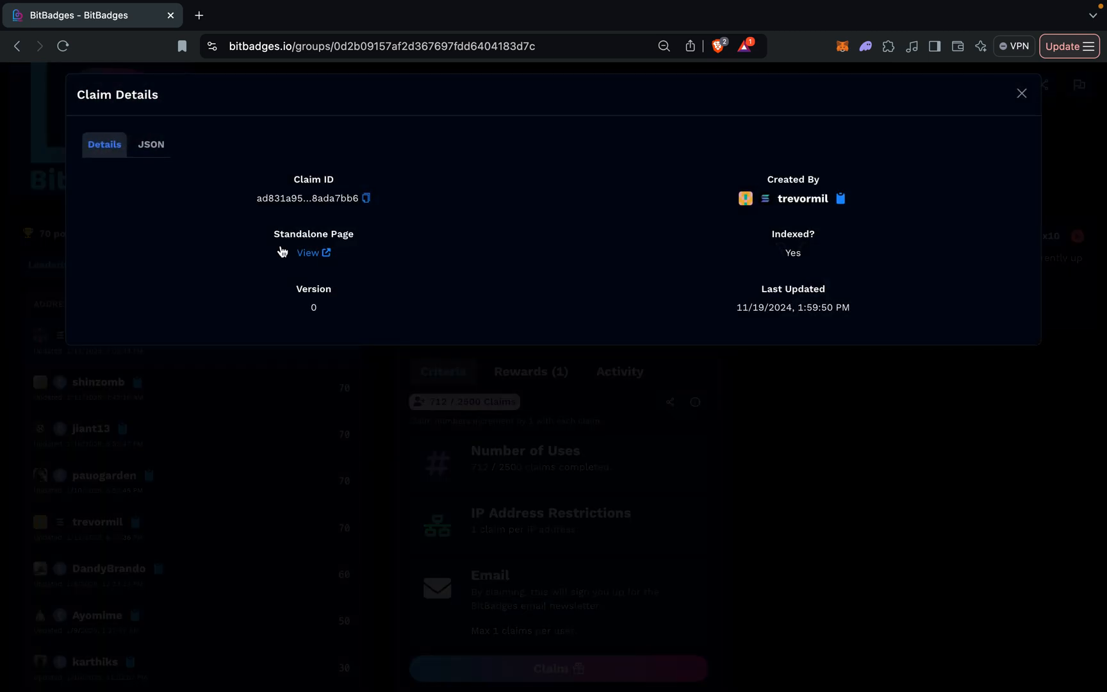
click(650, 470)
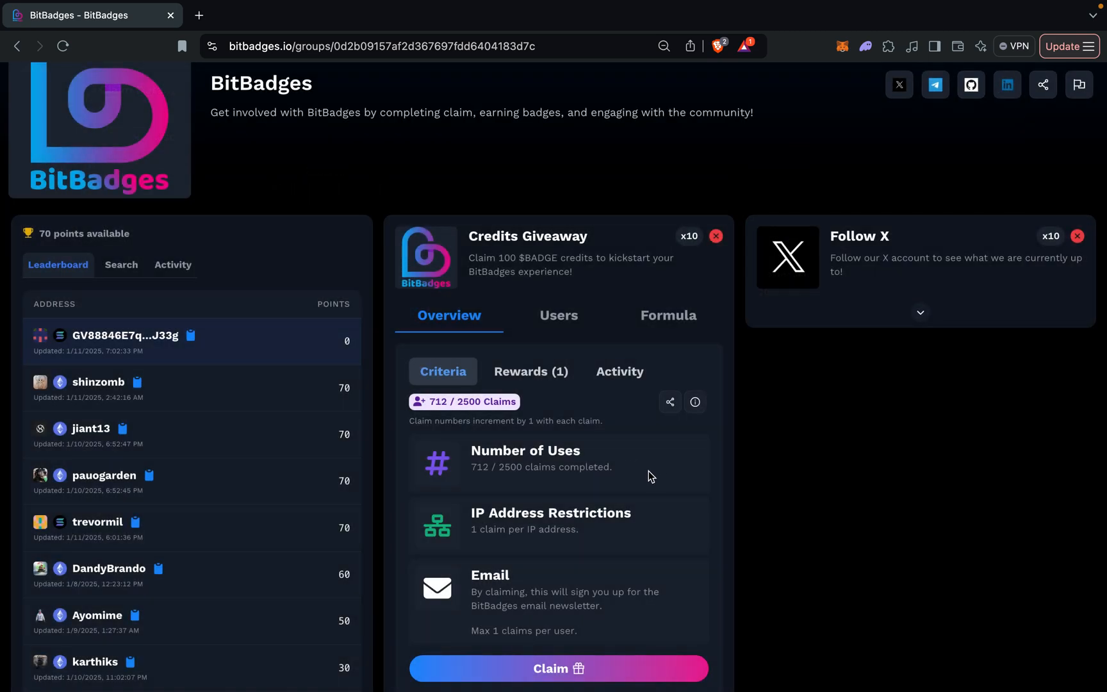
scroll(599, 544, down, 2)
click(557, 586)
scroll(555, 513, up, 5)
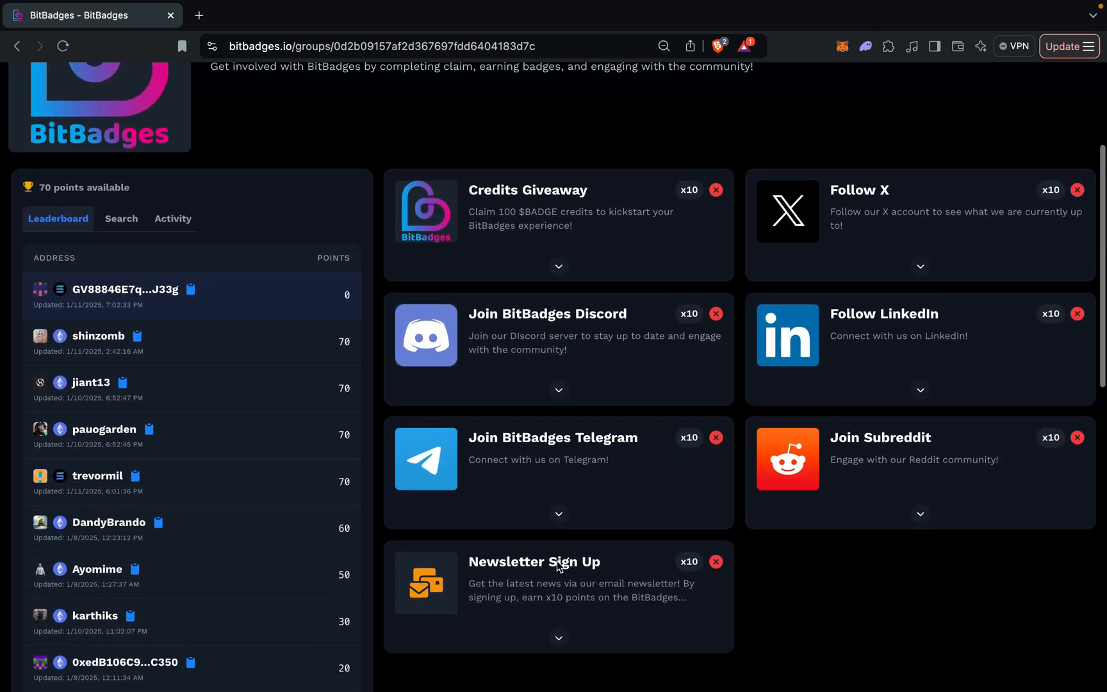
scroll(557, 394, up, 1)
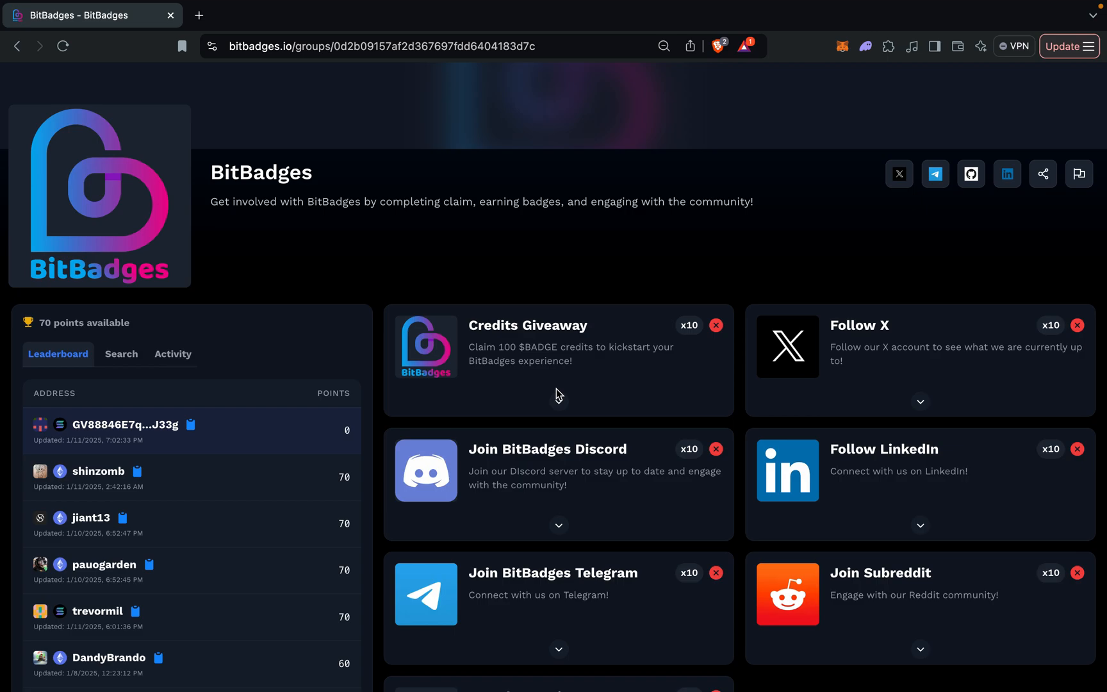
scroll(558, 394, up, 1)
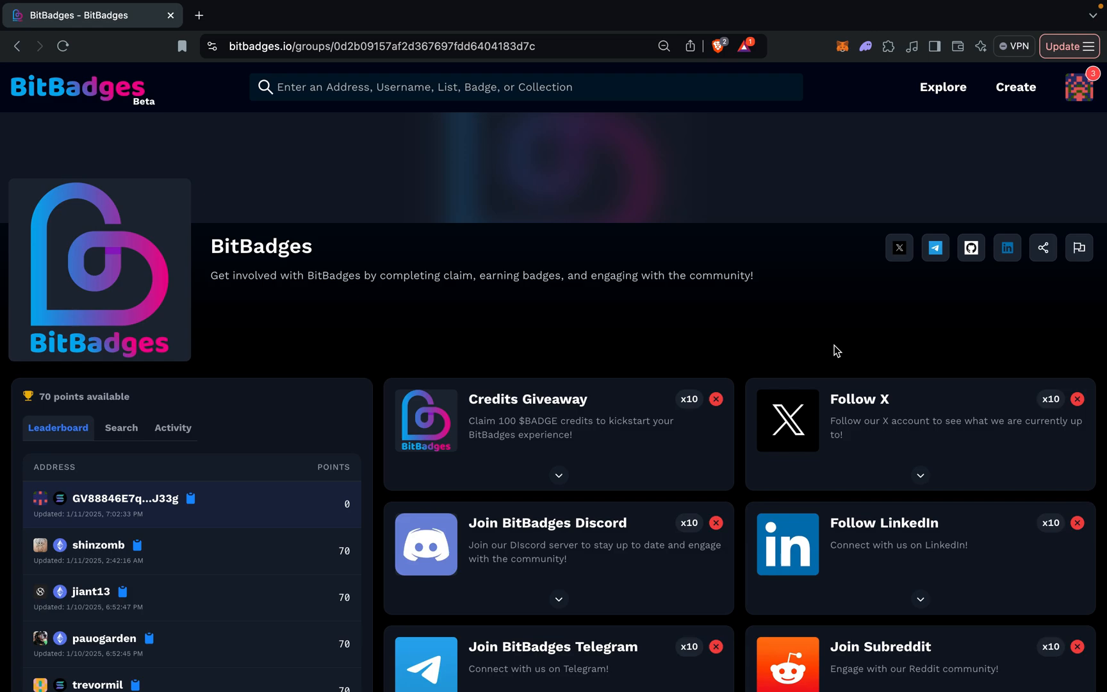
Start a new standalone claim in the Developer Portal and review its configuration options.
click(1080, 86)
click(976, 490)
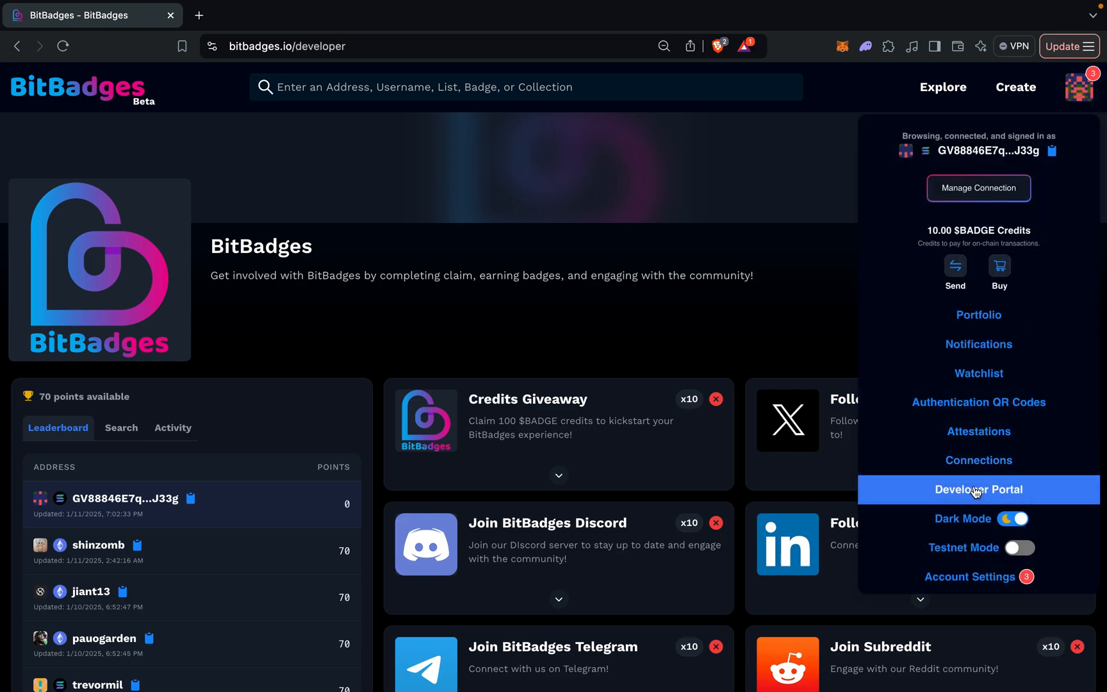
click(263, 161)
click(553, 360)
scroll(563, 296, down, 3)
scroll(314, 525, down, 2)
click(381, 410)
scroll(380, 409, down, 1)
click(411, 353)
scroll(401, 349, up, 3)
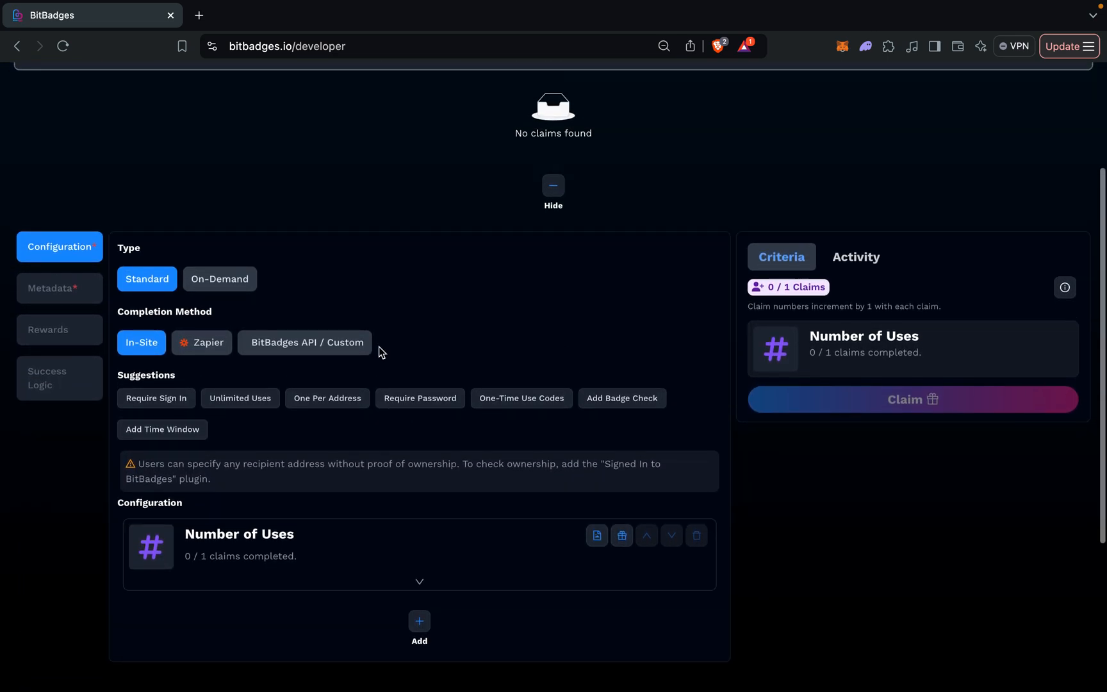
Fill in the claim's metadata with name Test, description Example and the BitBadges Logo image.
click(61, 286)
click(274, 279)
text(T)
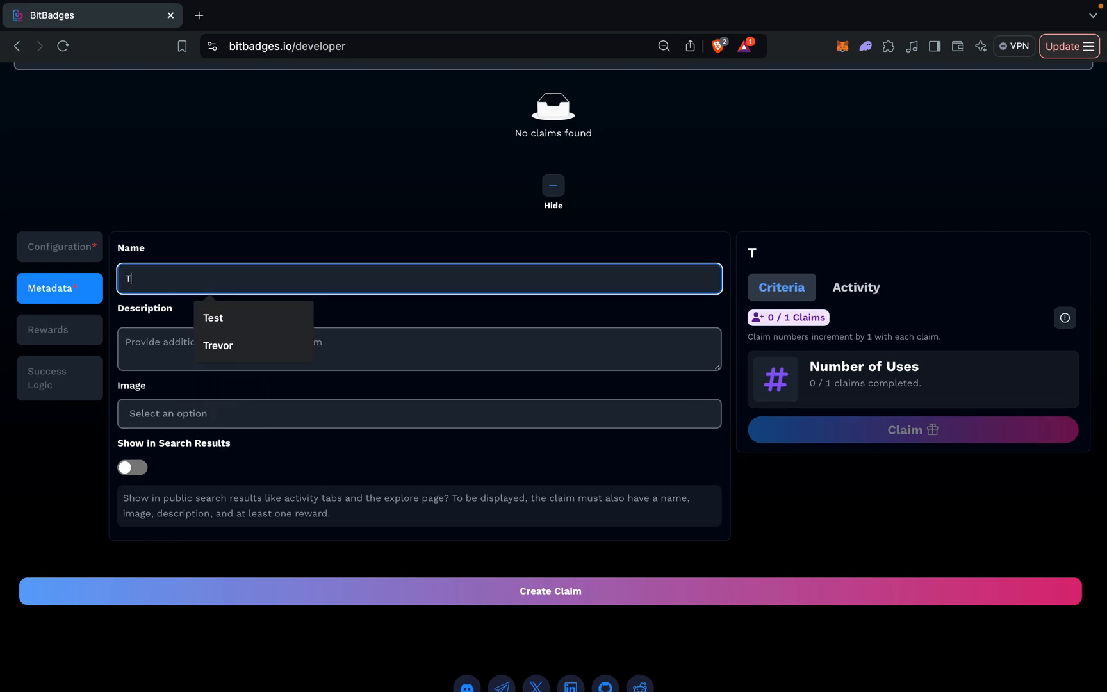
text(est)
click(229, 342)
text(Exampl)
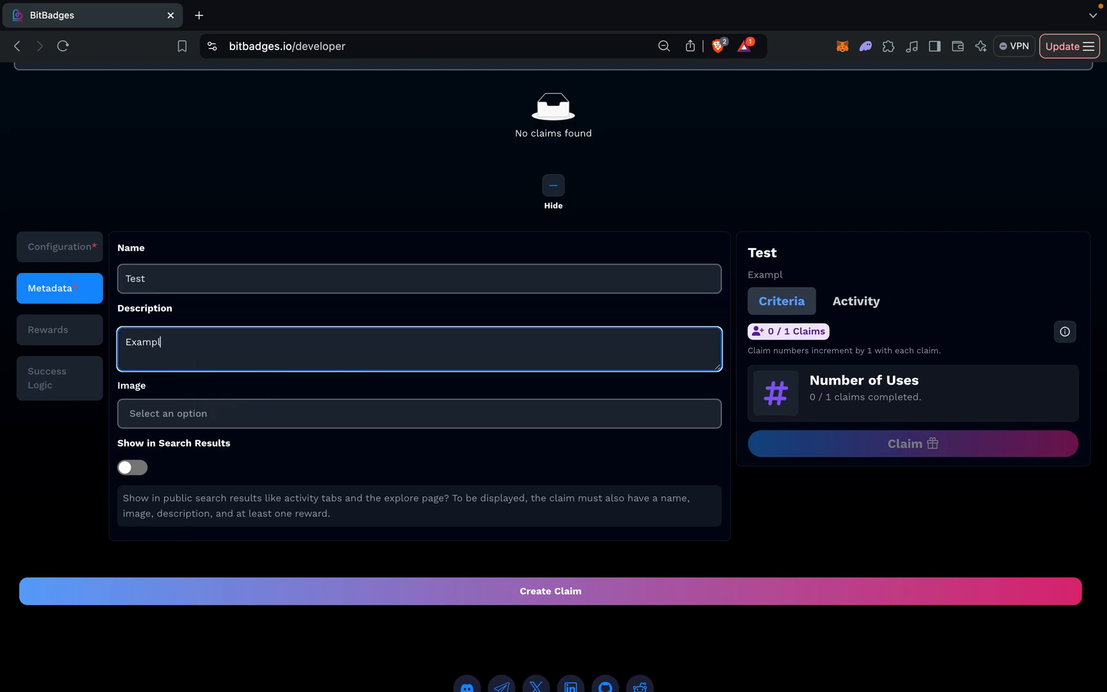
text(e)
click(220, 418)
click(229, 471)
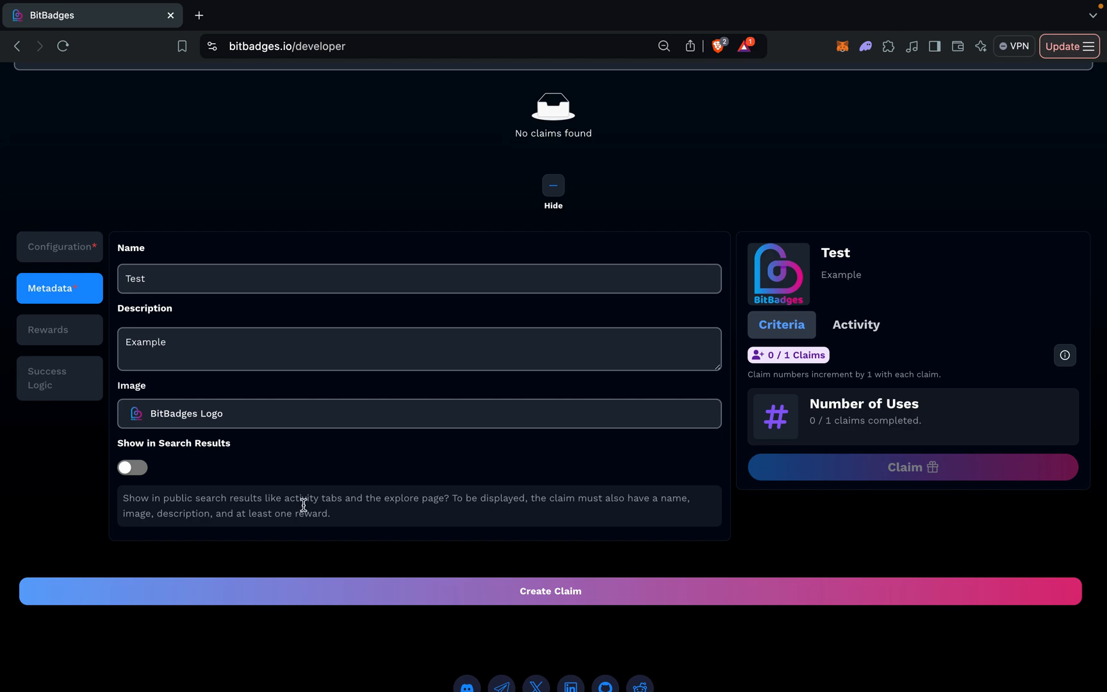
Set the claim's number of uses to 100 and create the claim.
click(95, 253)
click(314, 542)
scroll(227, 526, down, 2)
click(162, 537)
text(00)
click(309, 438)
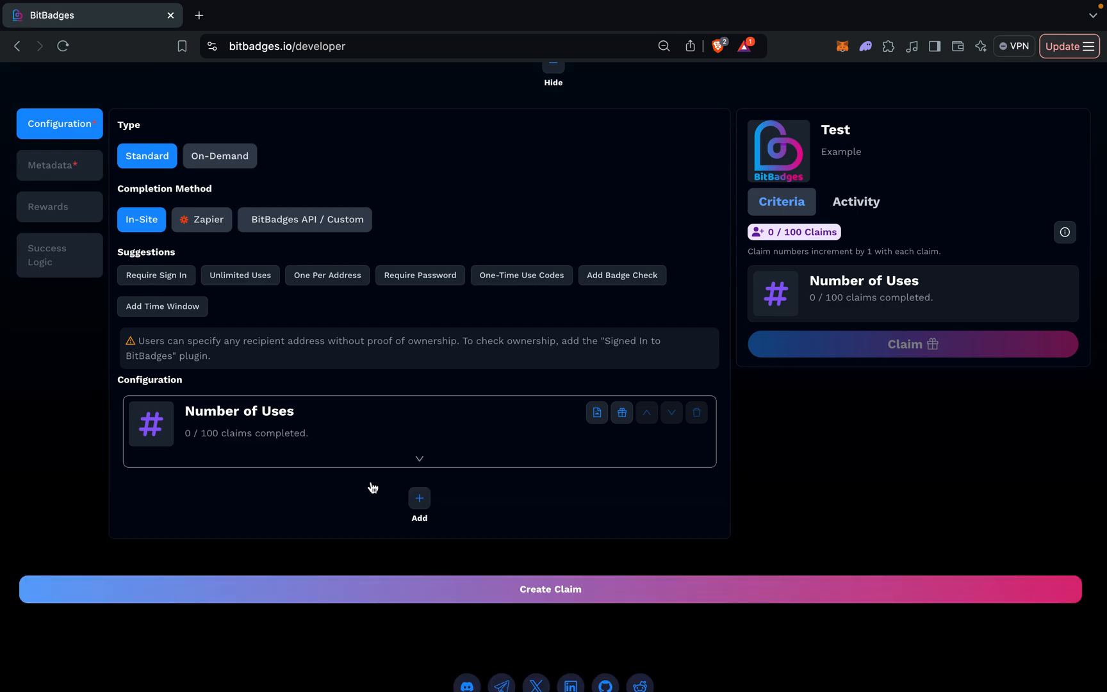
click(533, 590)
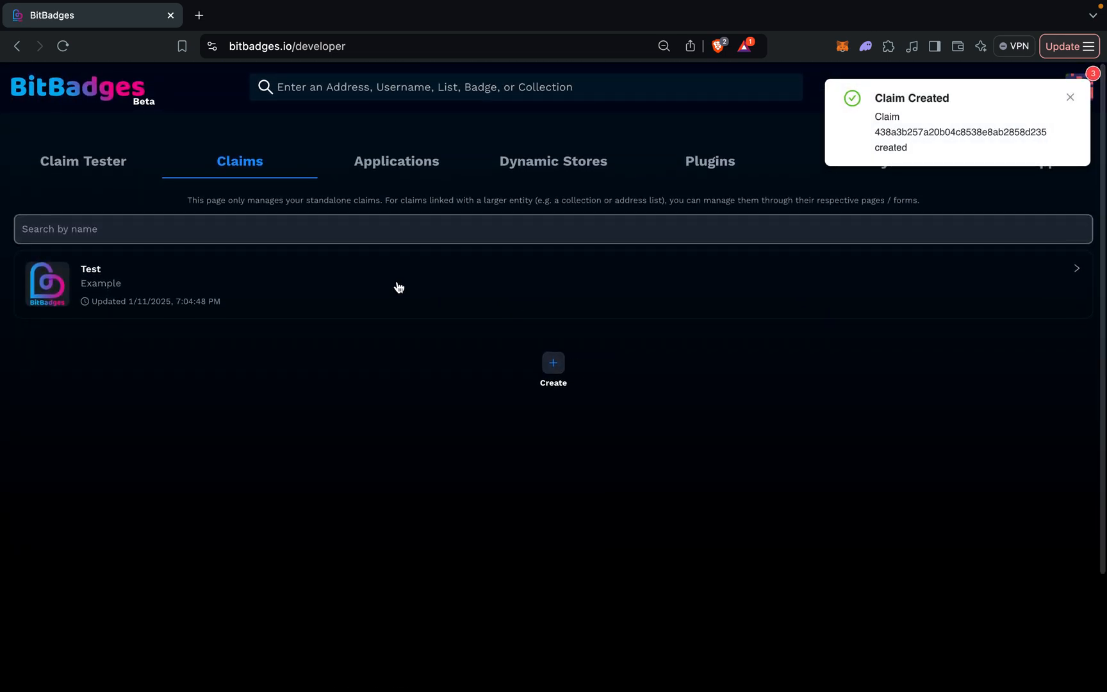
Dismiss the claim creation notice, expand the Test claim to view its configuration and details, and collapse it.
click(1070, 98)
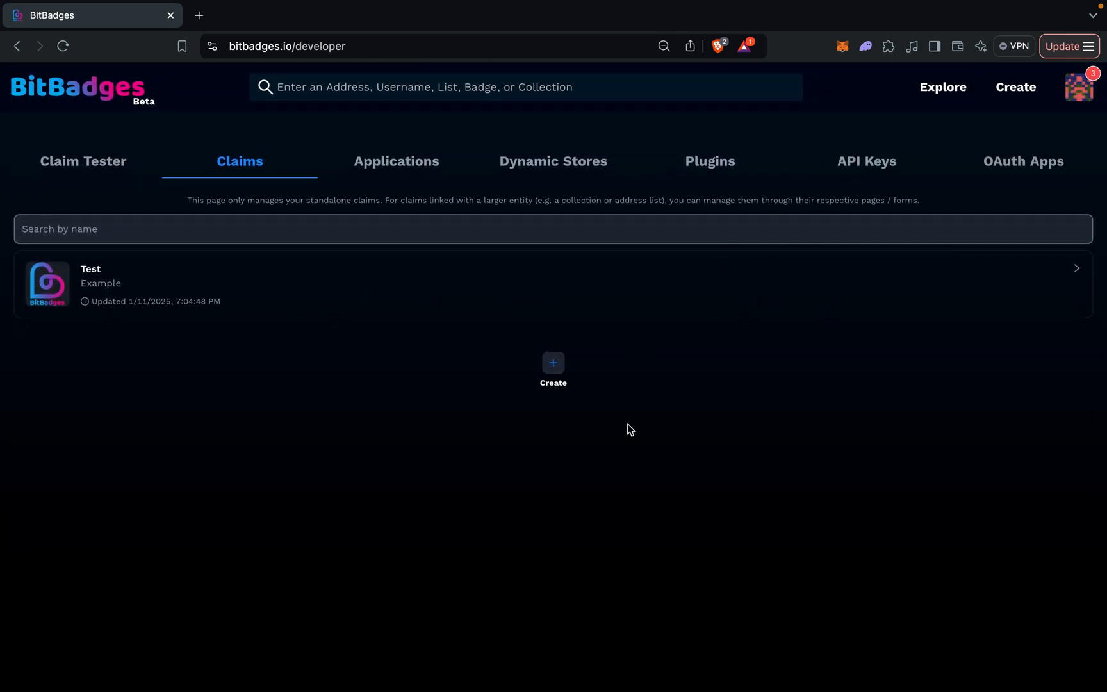
click(380, 290)
click(115, 343)
click(97, 343)
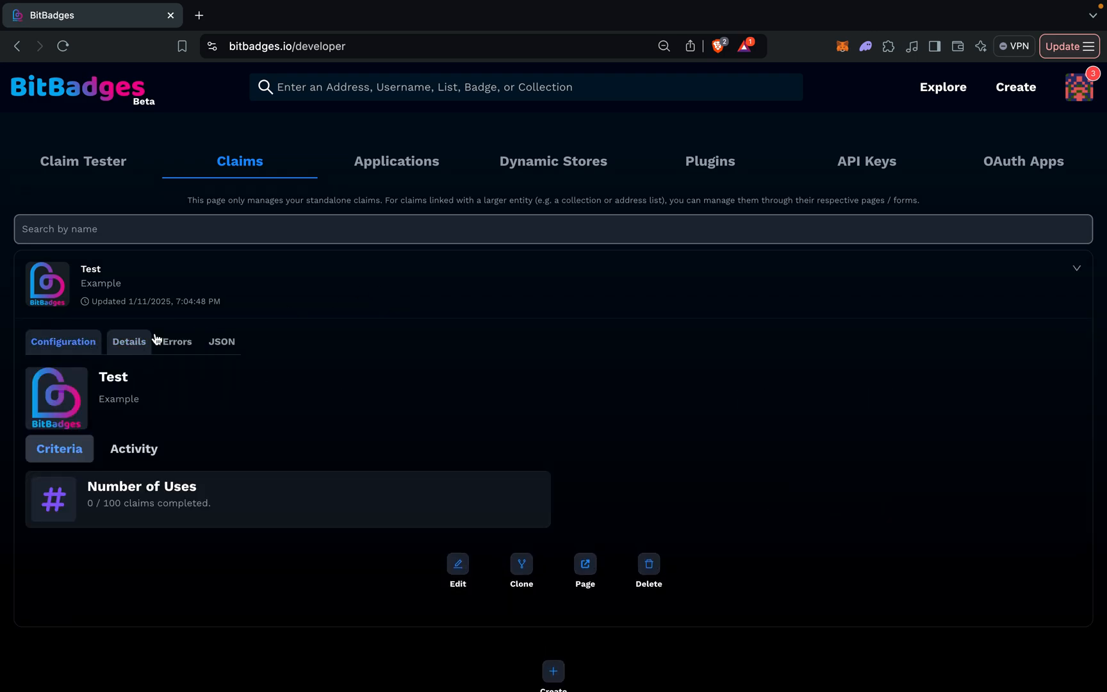
click(227, 305)
Start a new application in the Developer Portal and review its metadata fields.
click(415, 157)
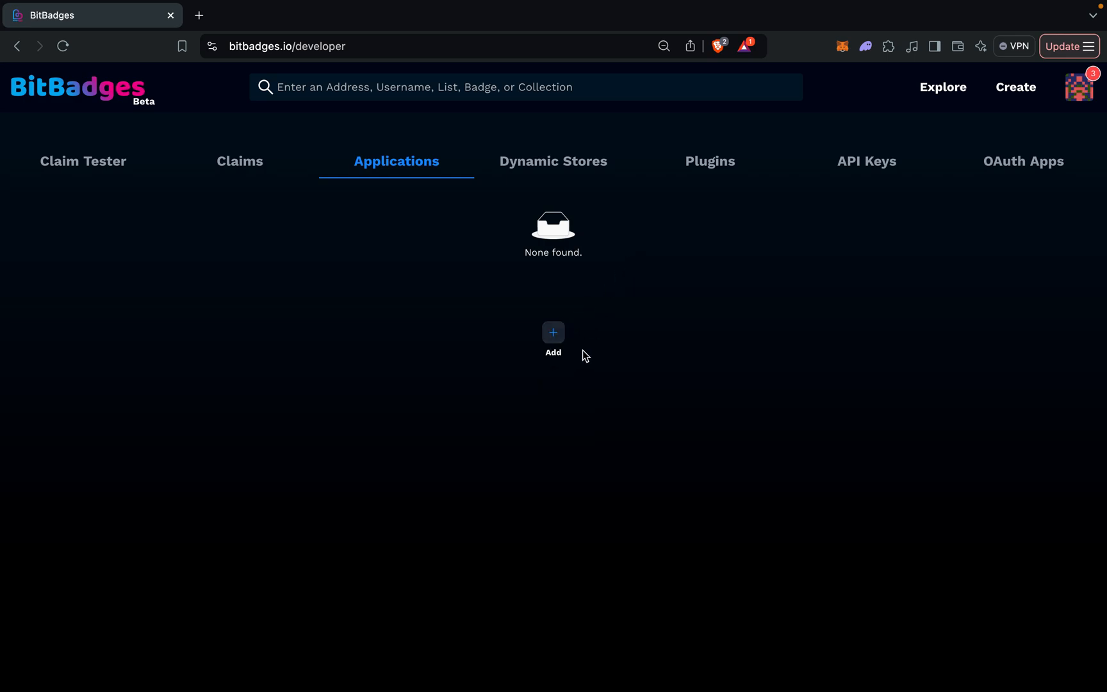
click(554, 335)
scroll(376, 410, down, 2)
click(193, 346)
key(super+a)
scroll(193, 349, down, 2)
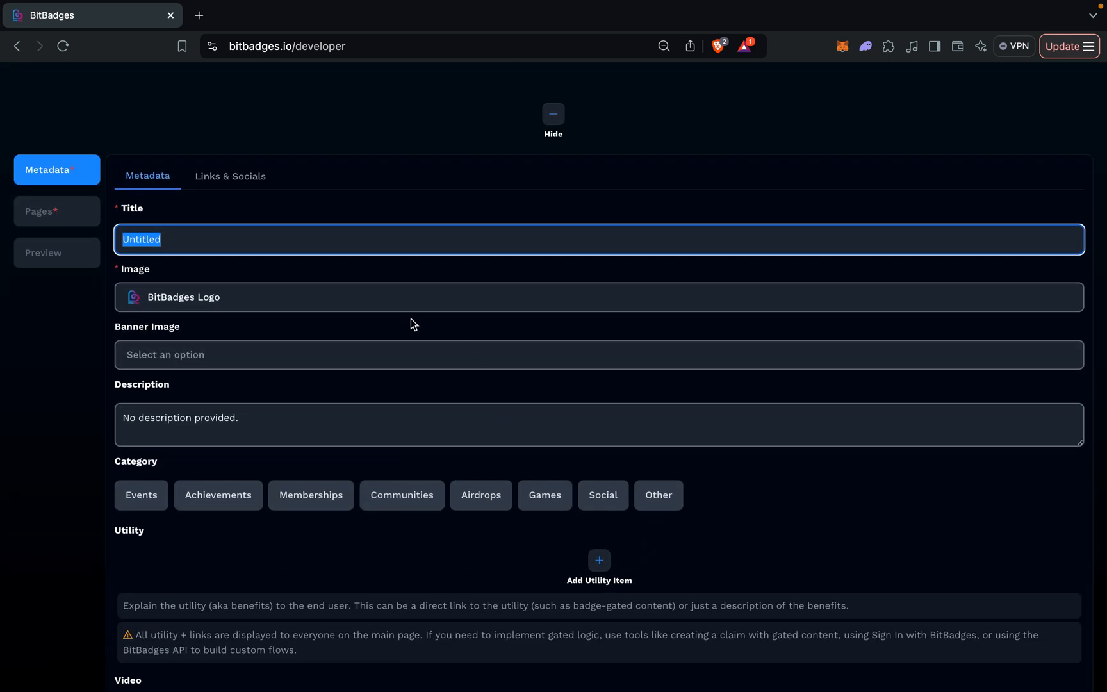
scroll(285, 286, down, 1)
scroll(285, 286, down, 1)
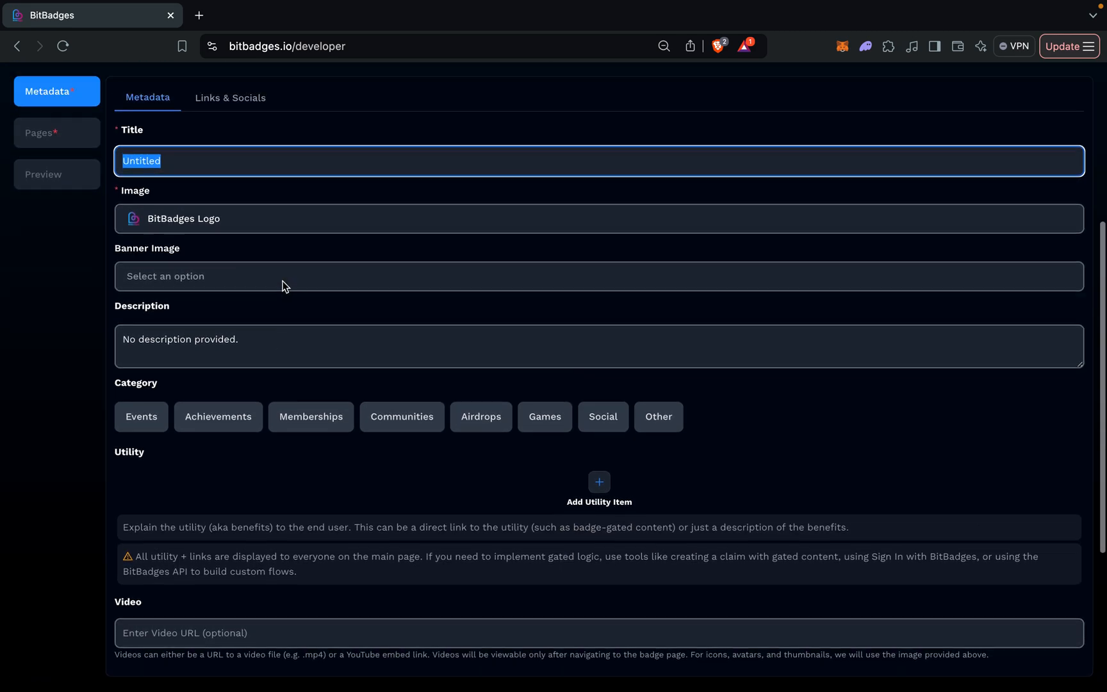
Set the new application's title to BitBadges Application Lecture.
scroll(269, 289, up, 3)
click(230, 285)
click(160, 284)
click(182, 329)
key(super+a)
text(B)
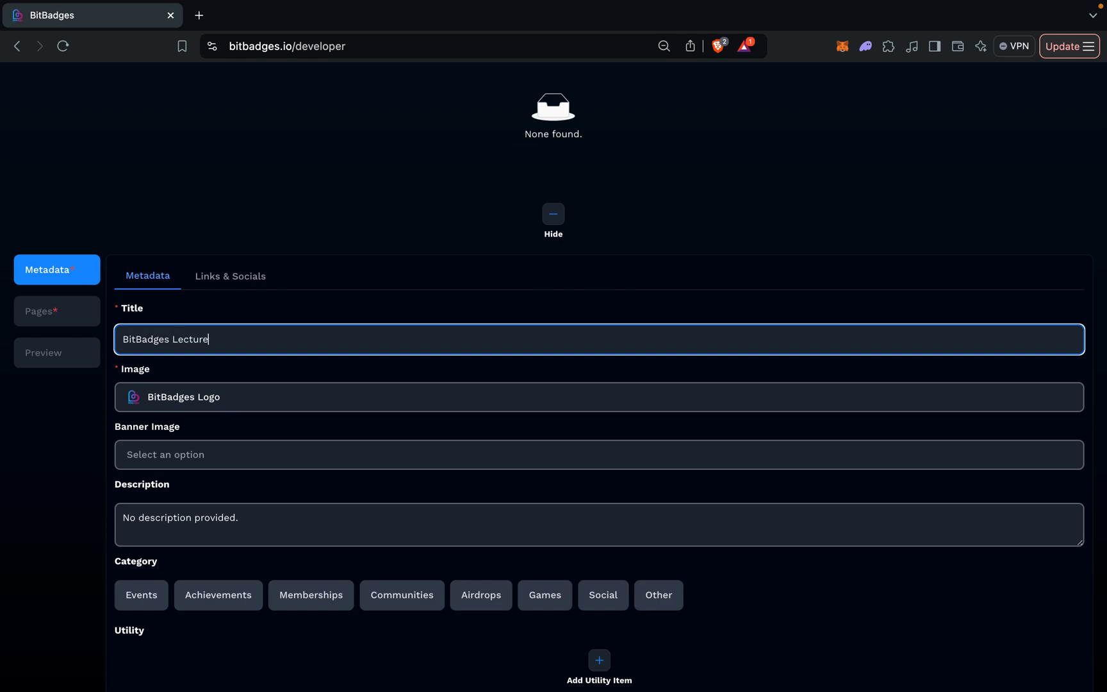
click(166, 339)
text(Application)
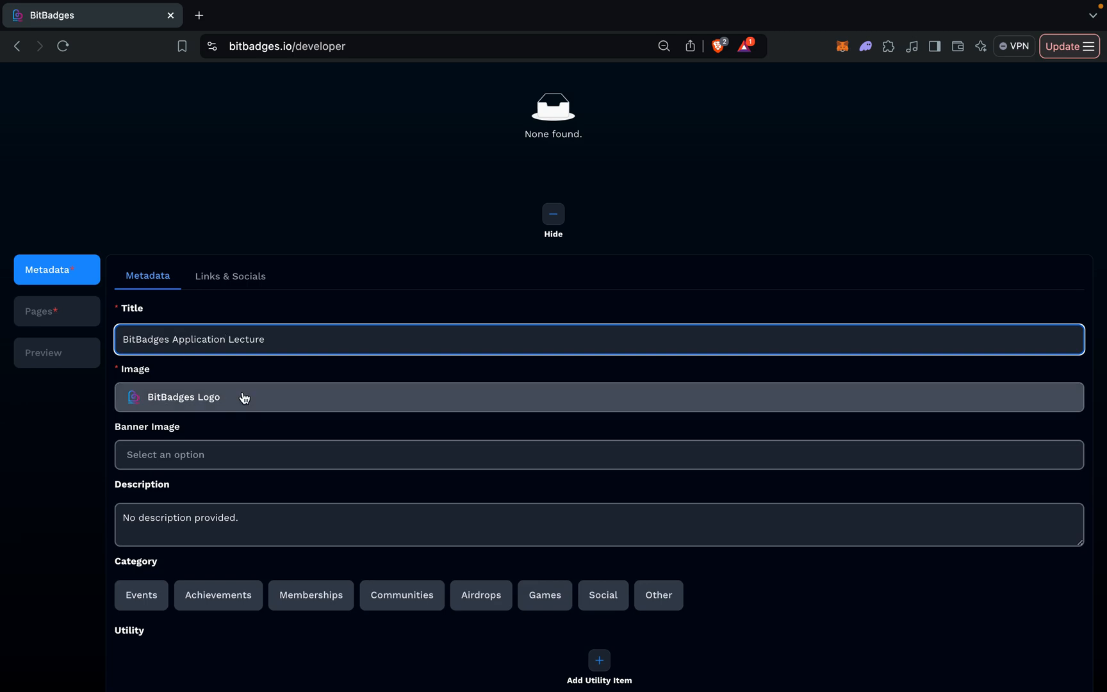
Replace the application's description with "An example of an application page.".
scroll(243, 392, down, 3)
click(181, 397)
drag(180, 397, 315, 399)
key(BackSpace)
key(BackSpace)
key(BackSpace)
key(BackSpace)
text(E)
key(BackSpace)
text(An example of an application pa)
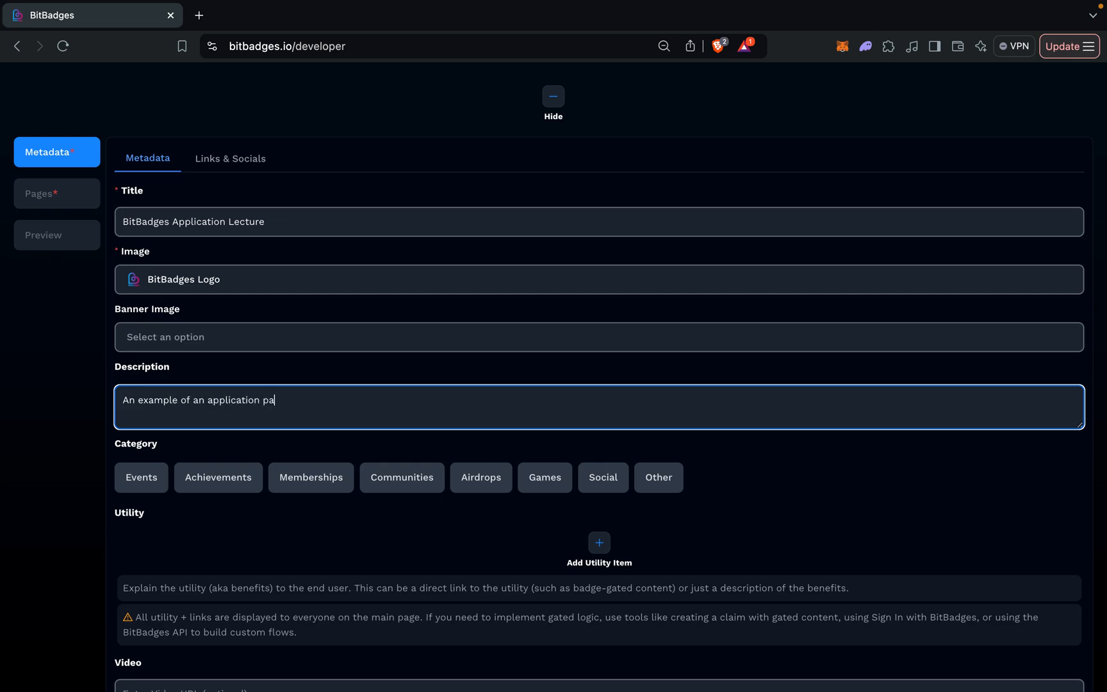
Look over the application's website and social link fields, then return to the main metadata.
scroll(268, 509, down, 3)
scroll(267, 509, up, 4)
click(216, 200)
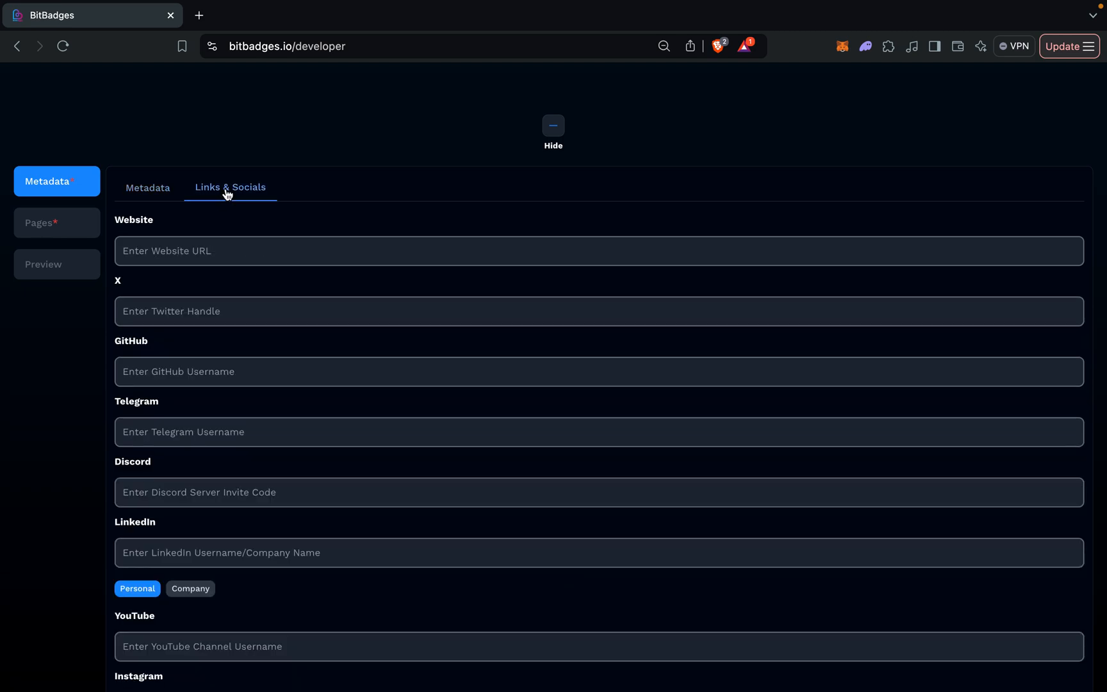
scroll(229, 173, down, 3)
scroll(230, 156, up, 4)
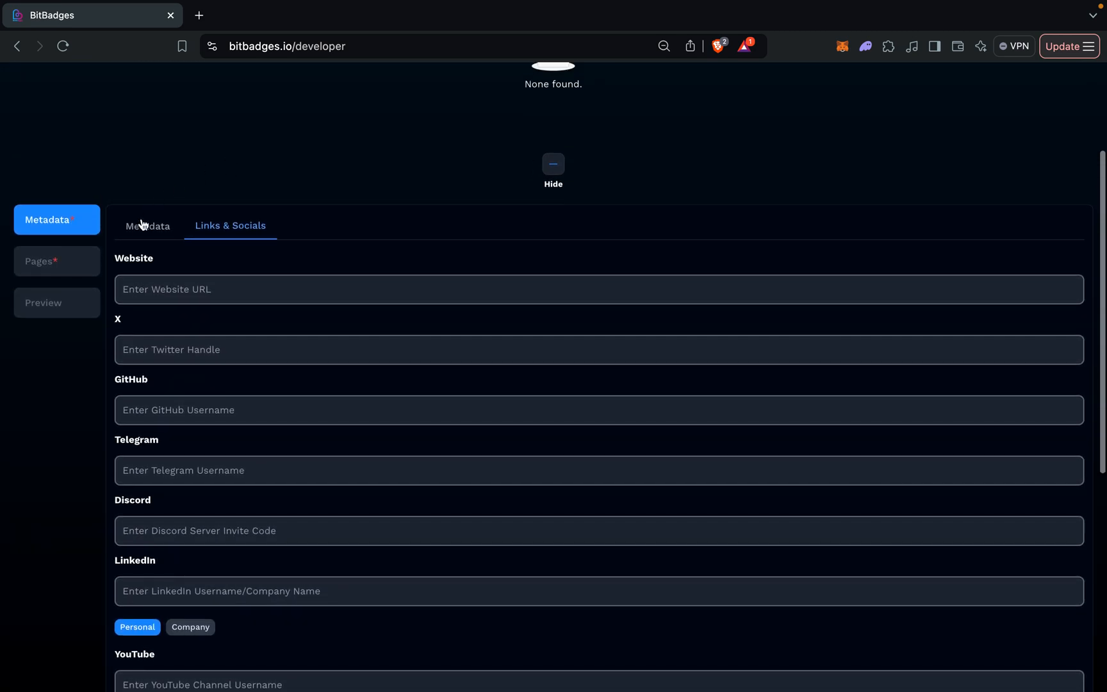
click(142, 225)
Add a first page to the application and title it Overview.
click(61, 259)
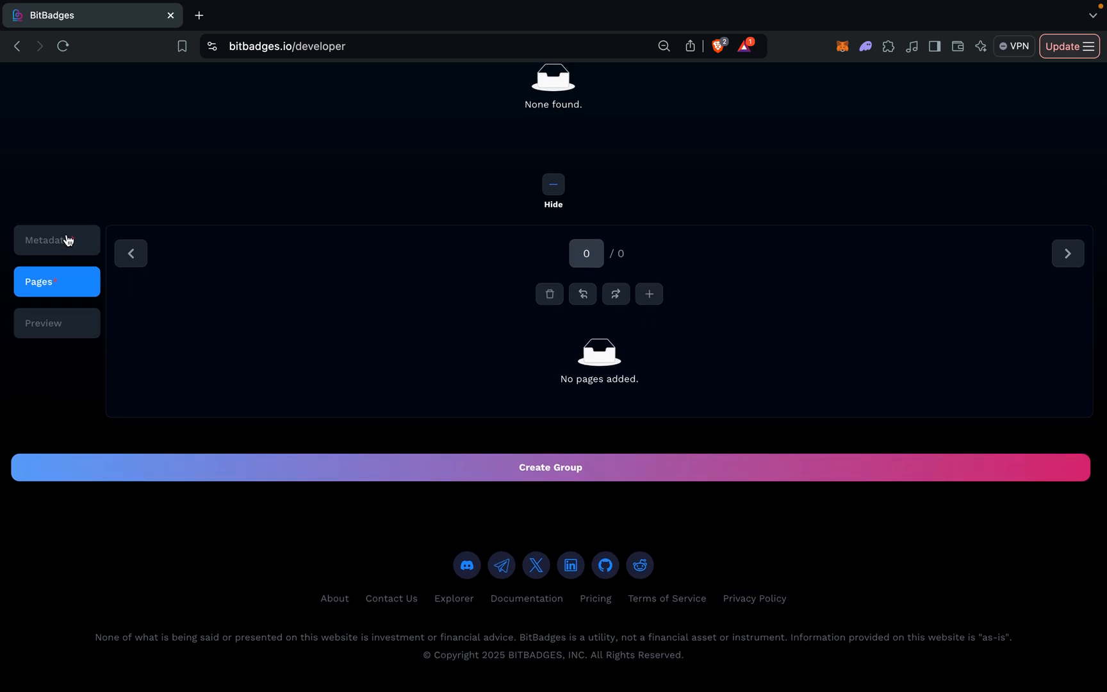
click(662, 301)
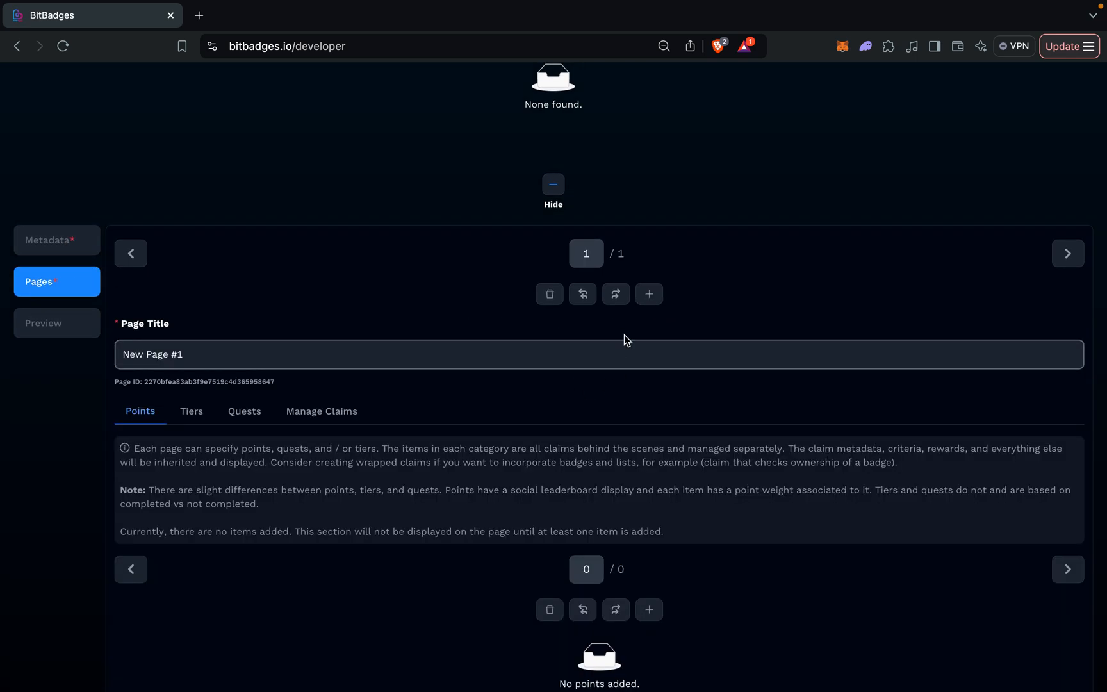
scroll(304, 458, down, 2)
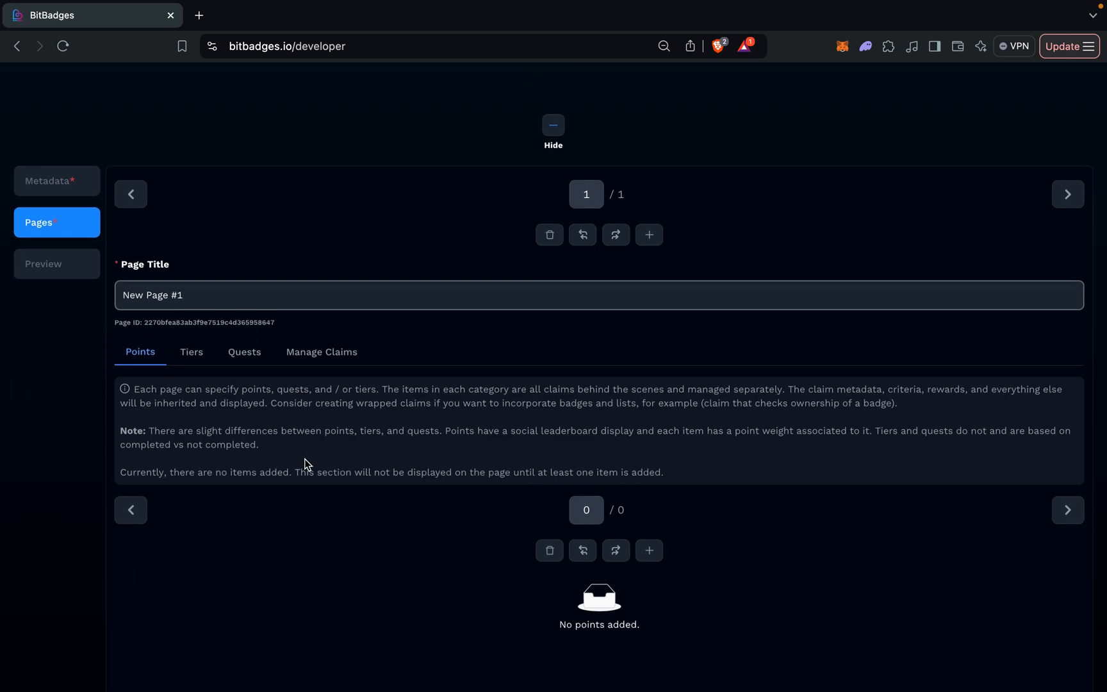
scroll(305, 463, up, 3)
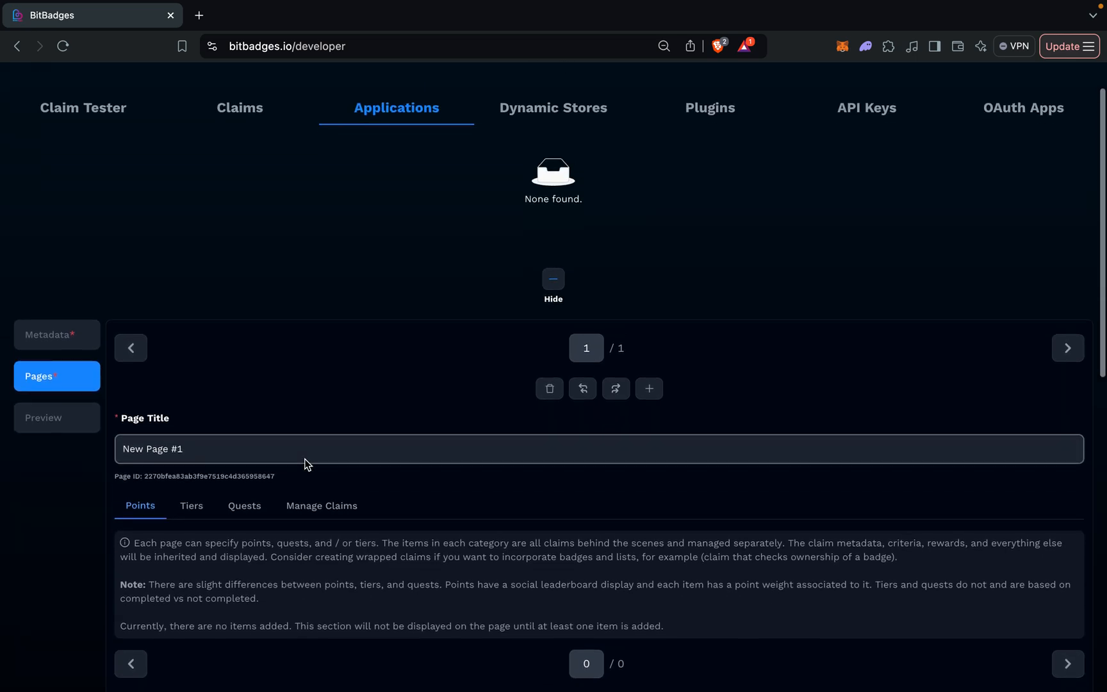
scroll(305, 463, down, 1)
scroll(307, 464, down, 3)
scroll(306, 462, down, 2)
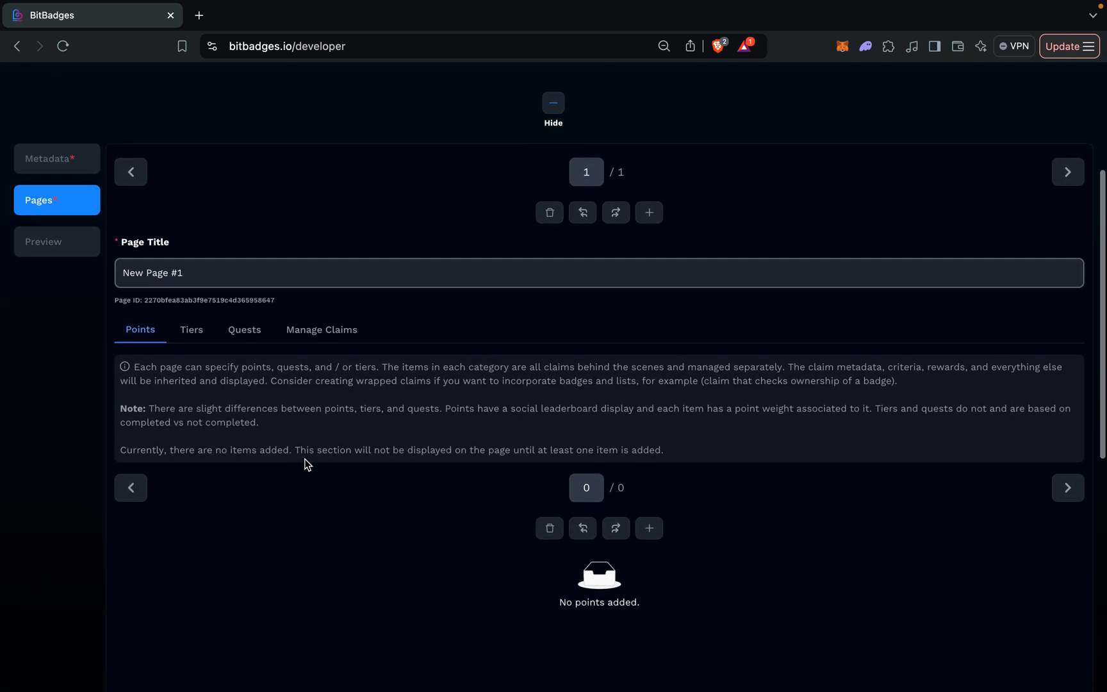
click(242, 230)
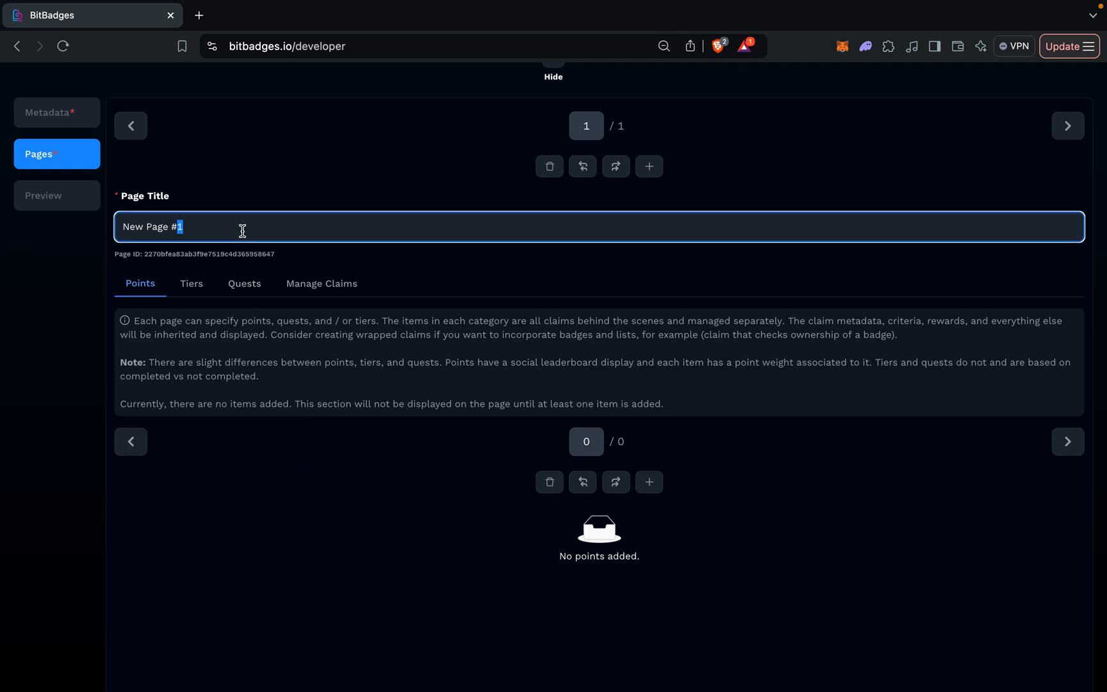
key(super+a)
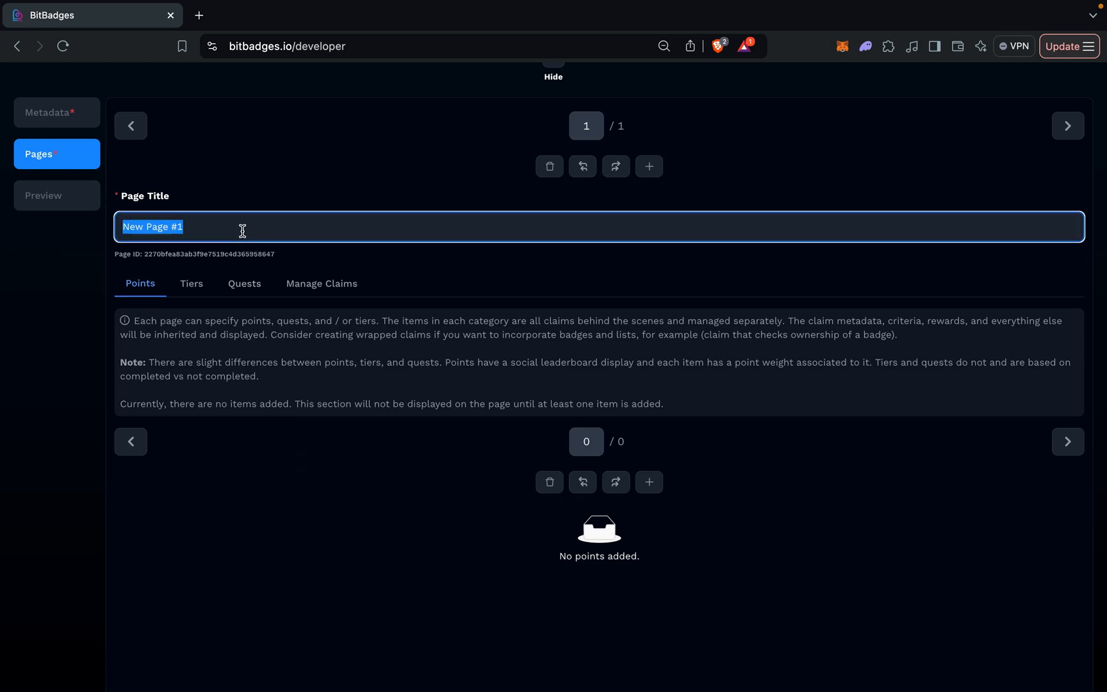
text(Ovr)
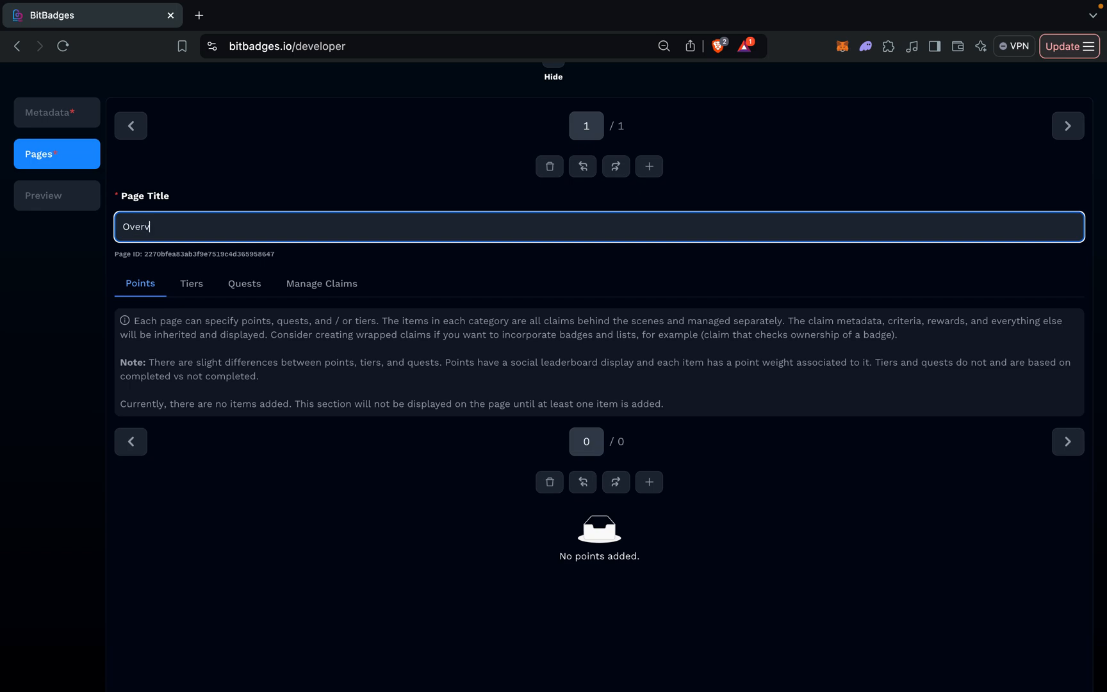
click(242, 363)
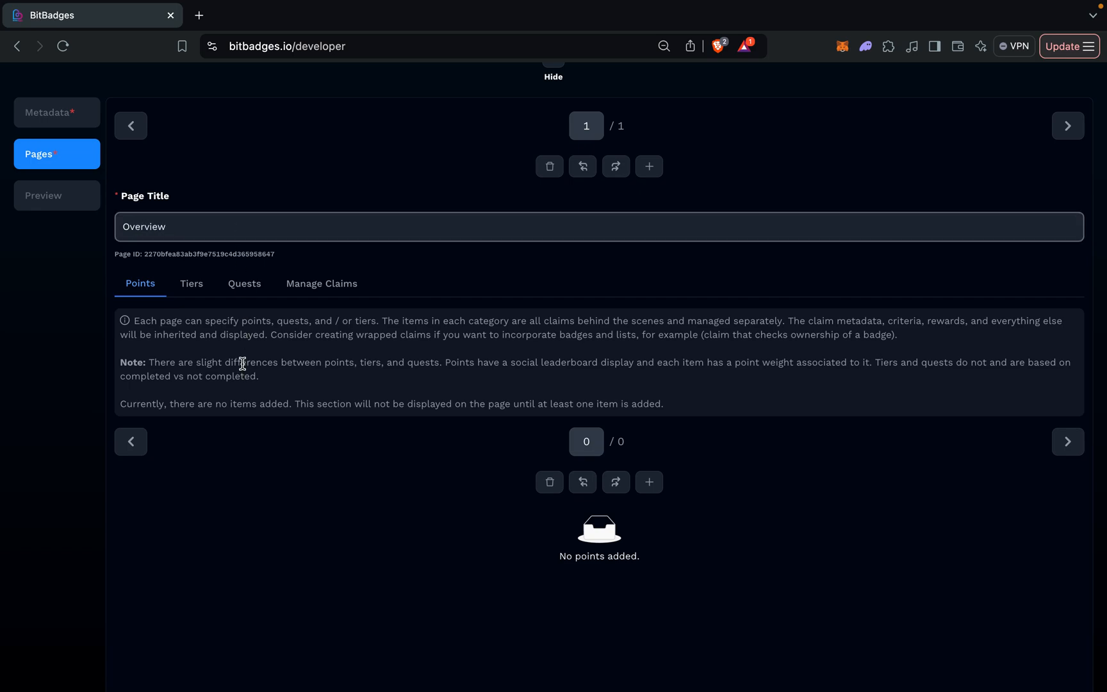
scroll(242, 364, up, 2)
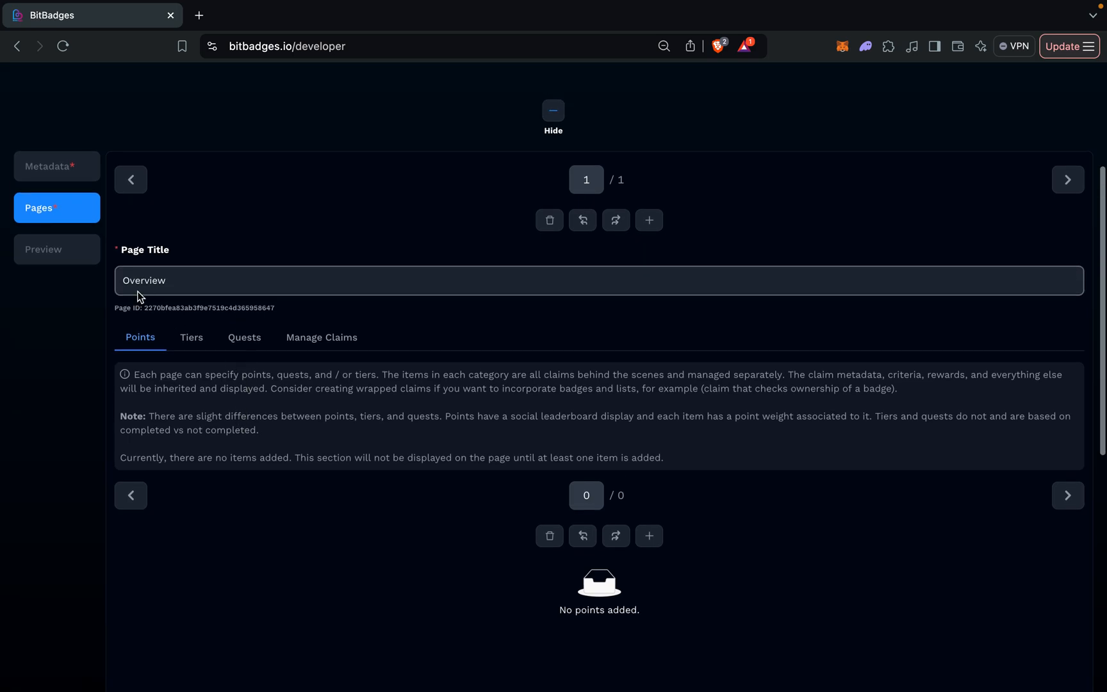
double_click(134, 281)
click(216, 302)
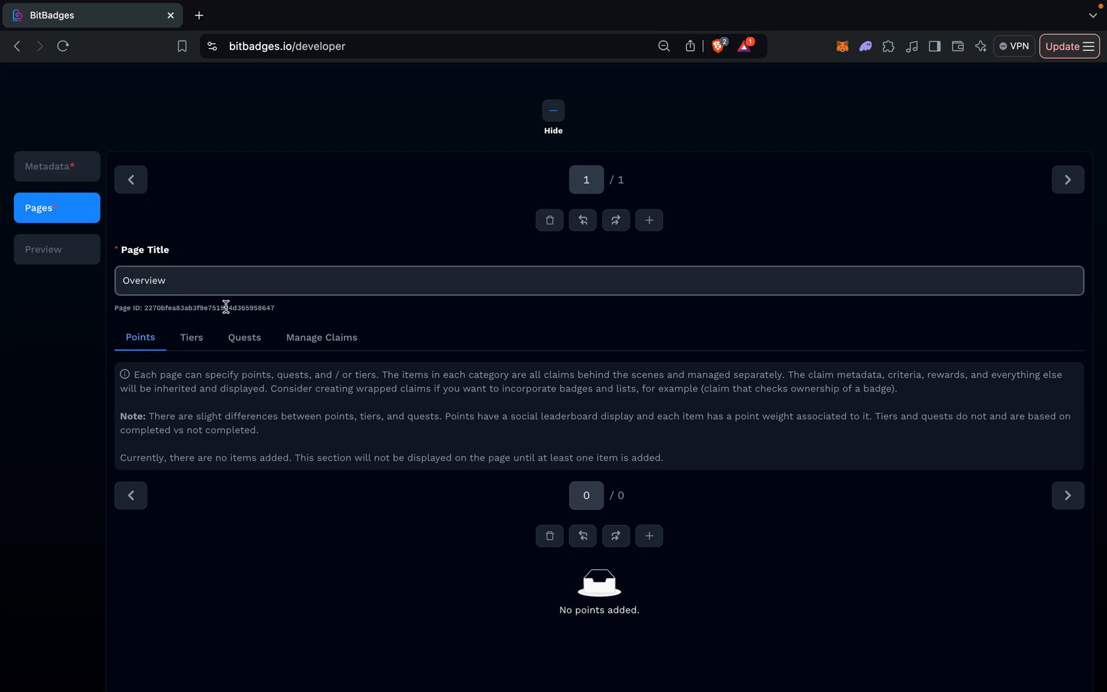
double_click(225, 307)
scroll(295, 311, down, 2)
double_click(202, 215)
scroll(425, 295, down, 1)
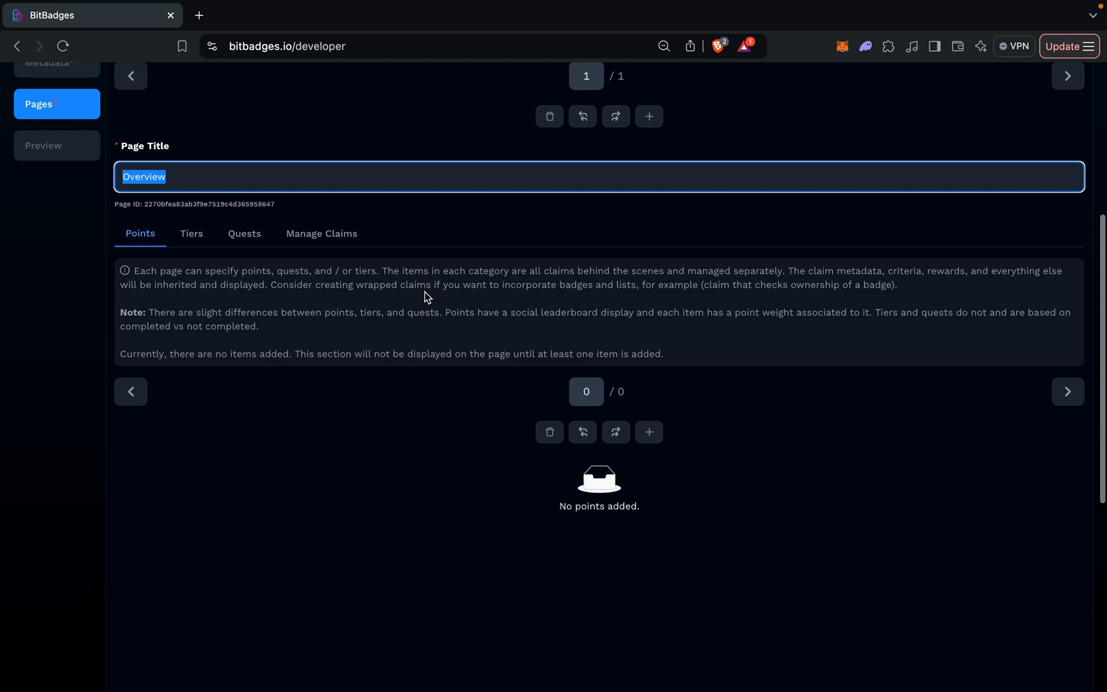
scroll(425, 297, up, 5)
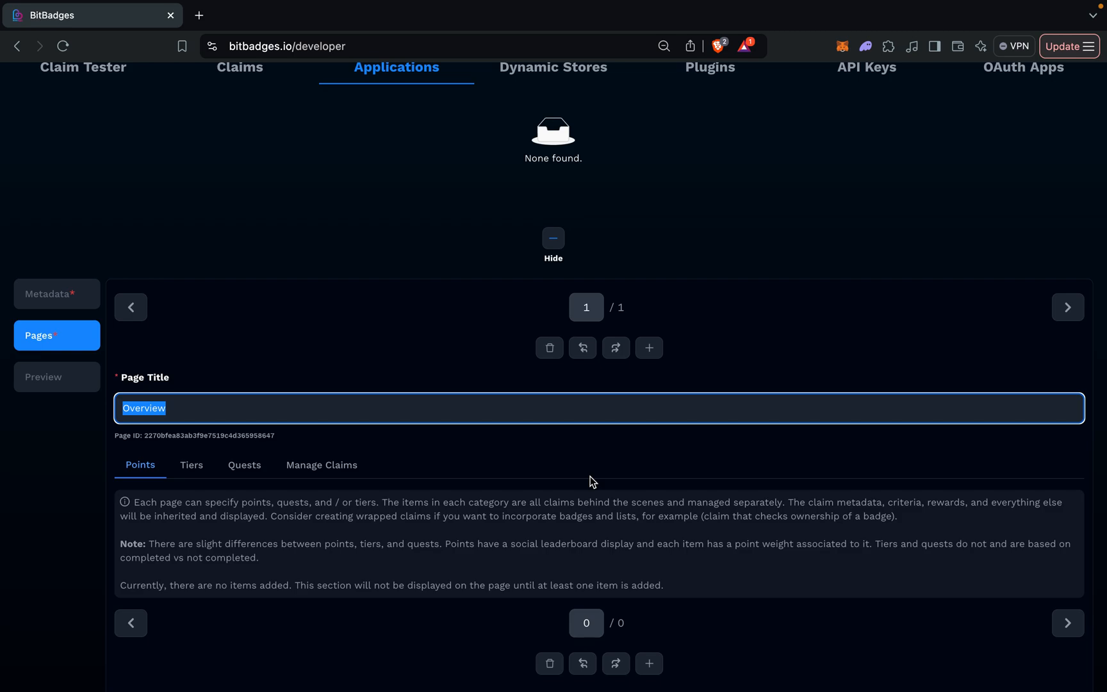
Add a second page to the application and preview how both pages are displayed.
click(648, 350)
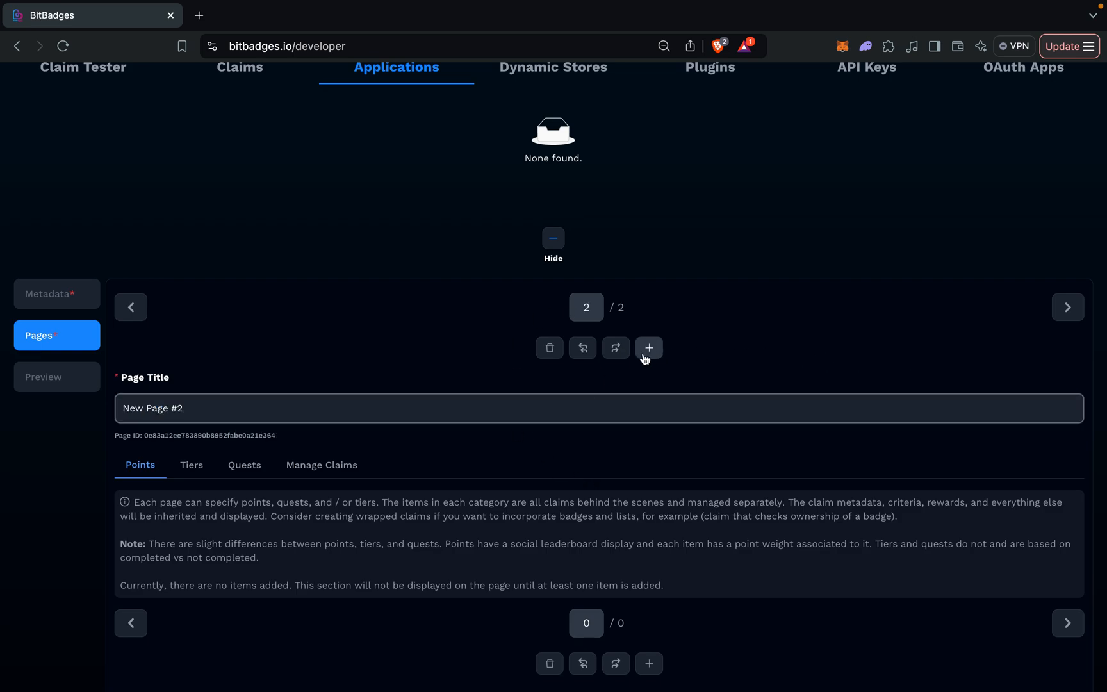
click(81, 372)
scroll(280, 494, down, 3)
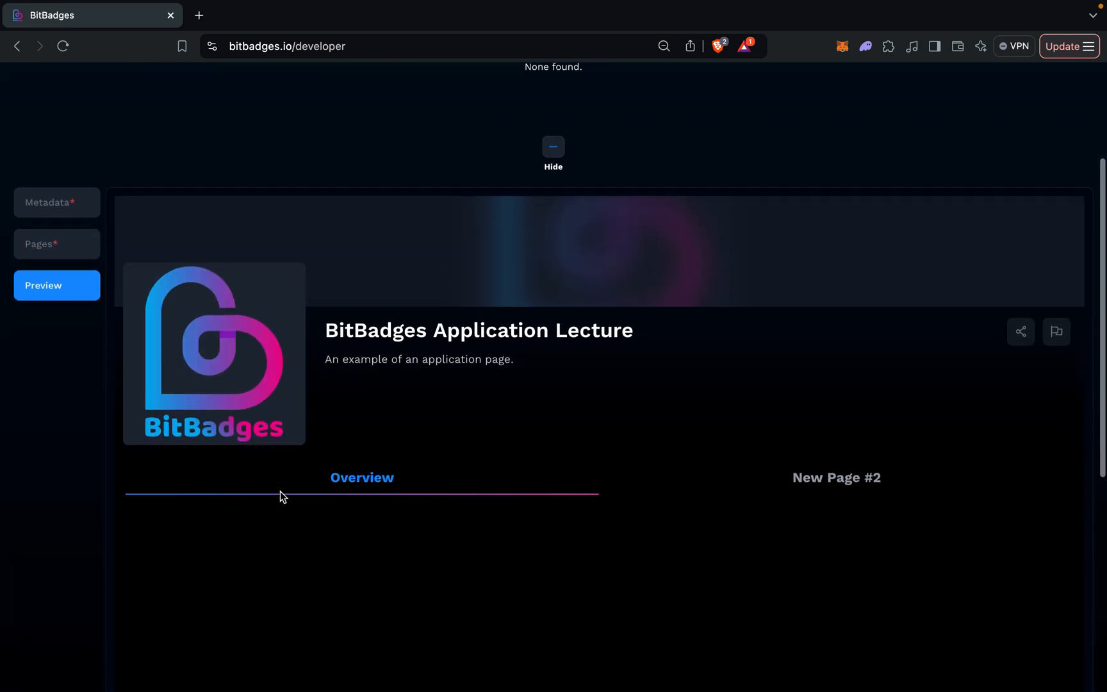
click(833, 436)
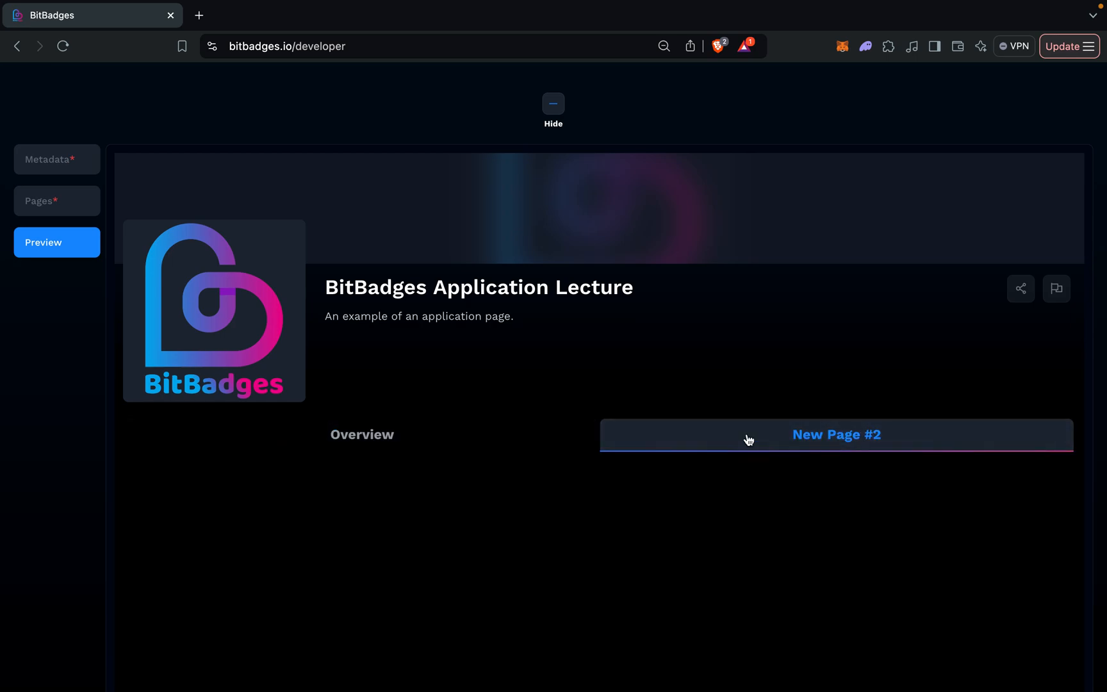
click(512, 435)
scroll(487, 432, up, 1)
Delete the application's second page, check the preview and return to editing the Overview page.
click(48, 263)
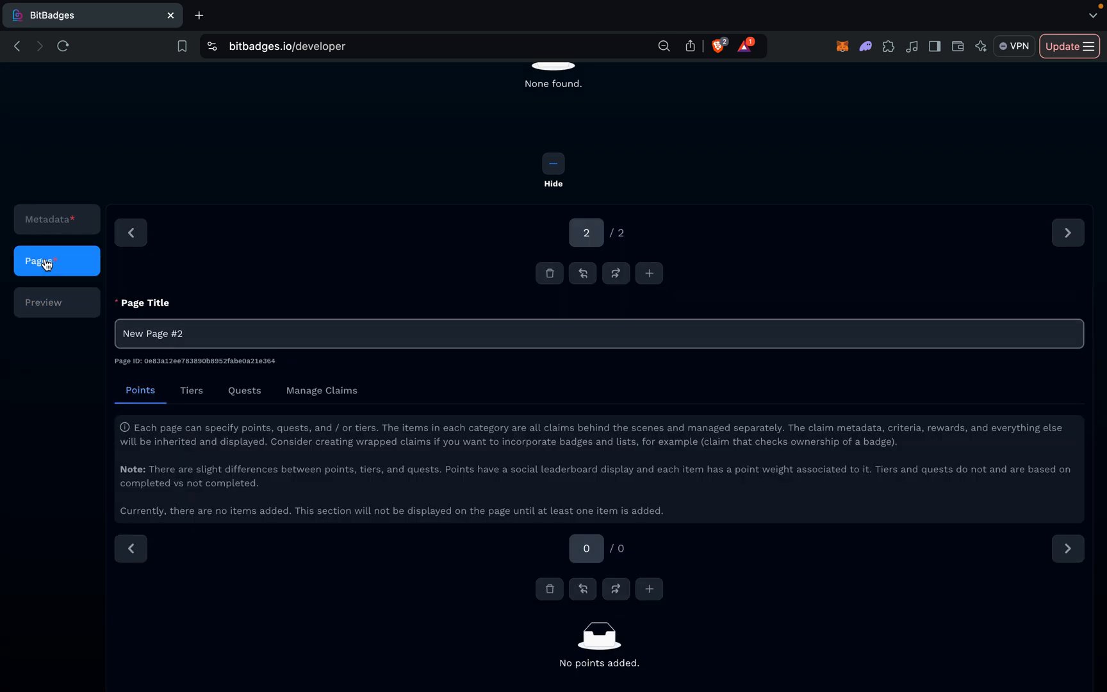
click(548, 275)
click(28, 301)
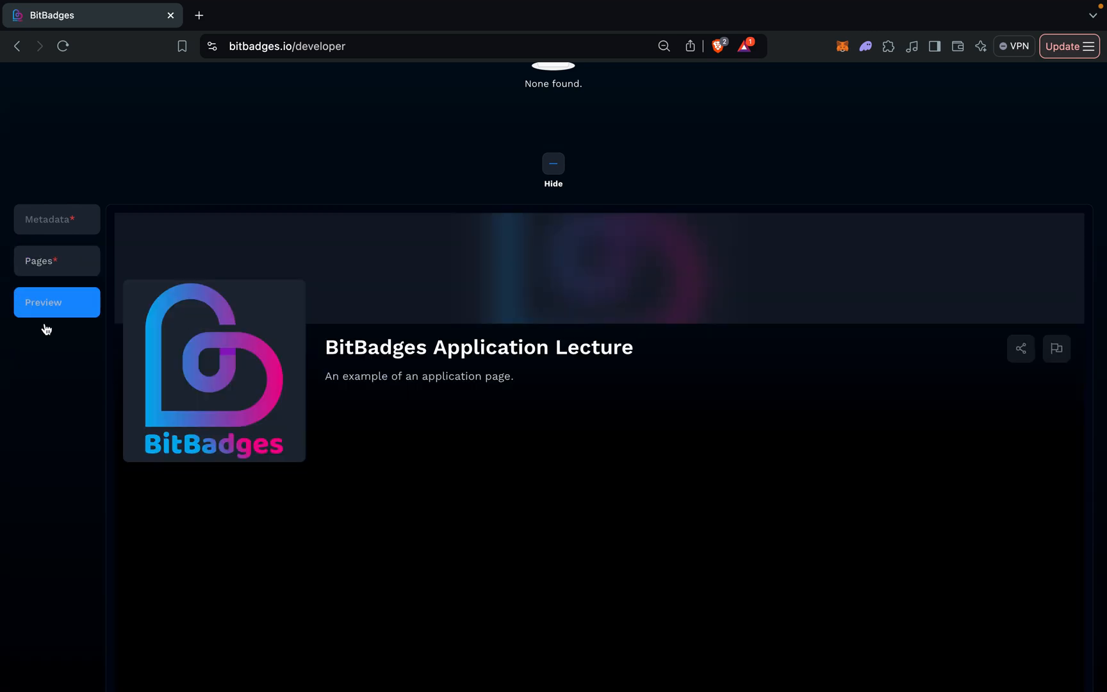
click(51, 273)
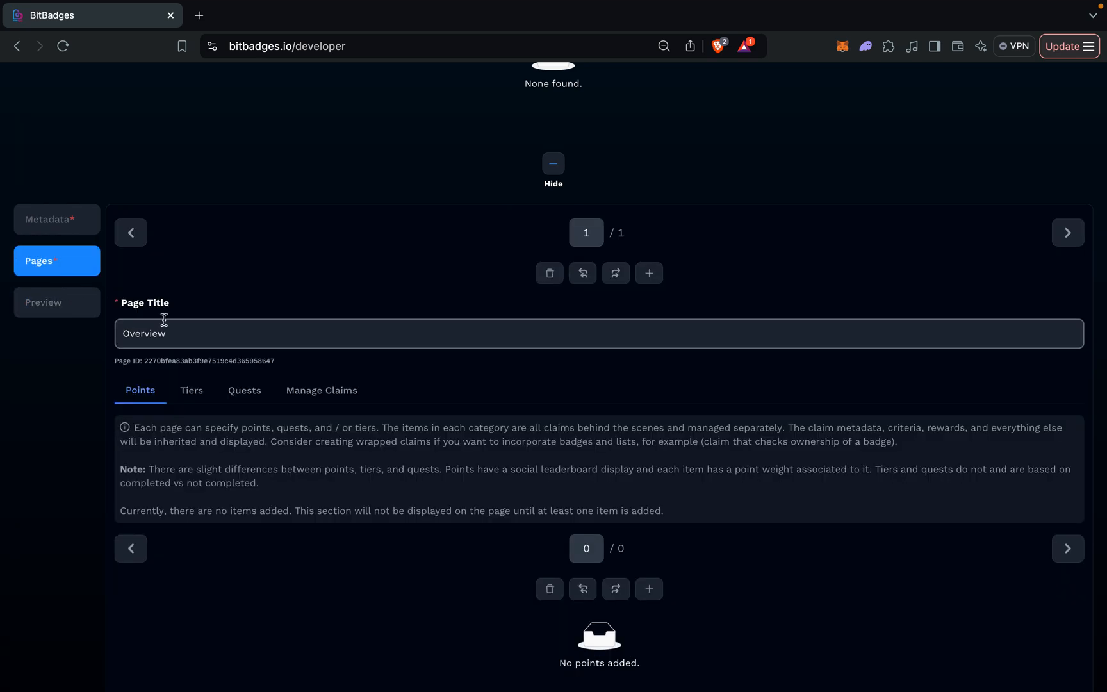
Open the claim management section of the Overview page and view the Test claim entry.
scroll(164, 319, down, 5)
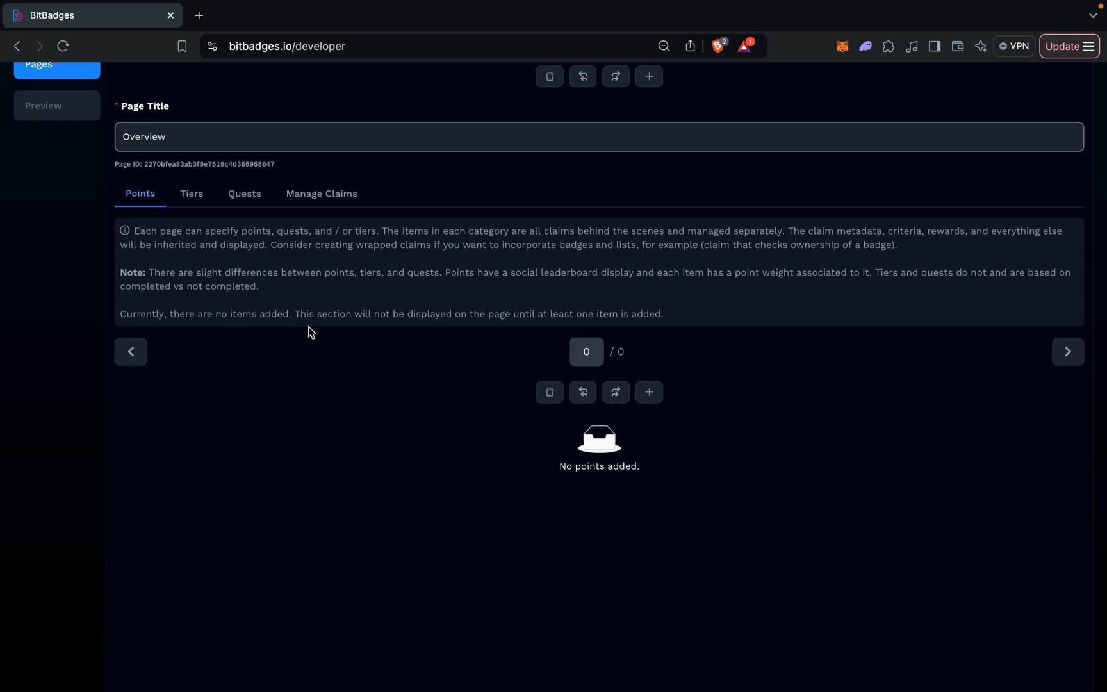
click(304, 196)
scroll(401, 366, up, 1)
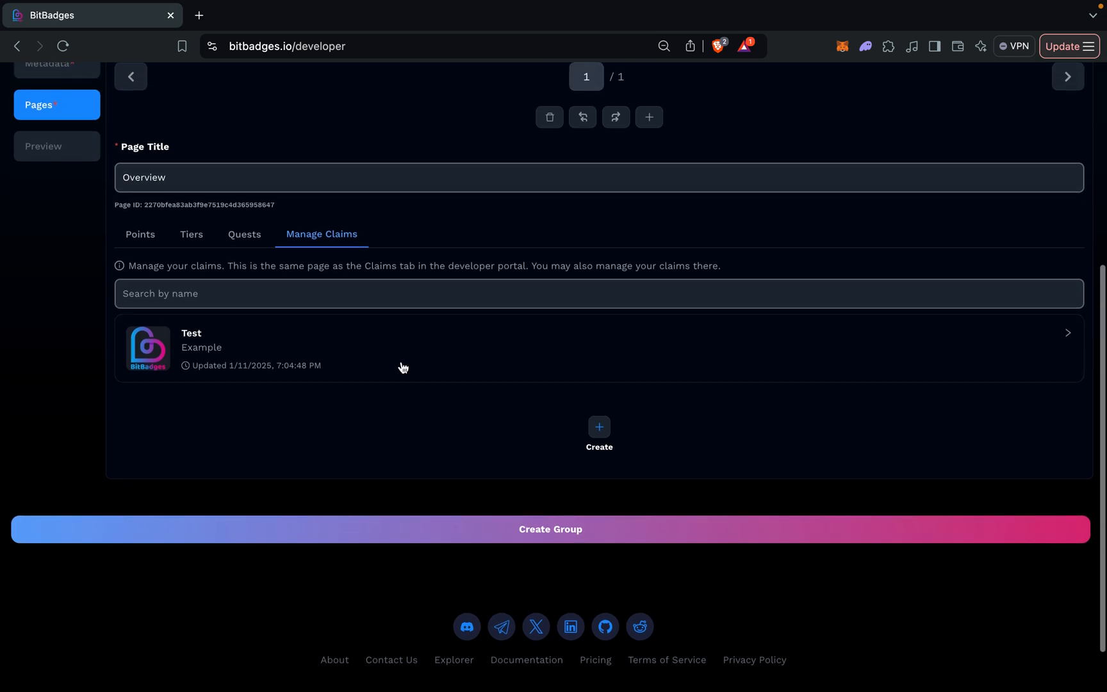
click(473, 331)
click(473, 331)
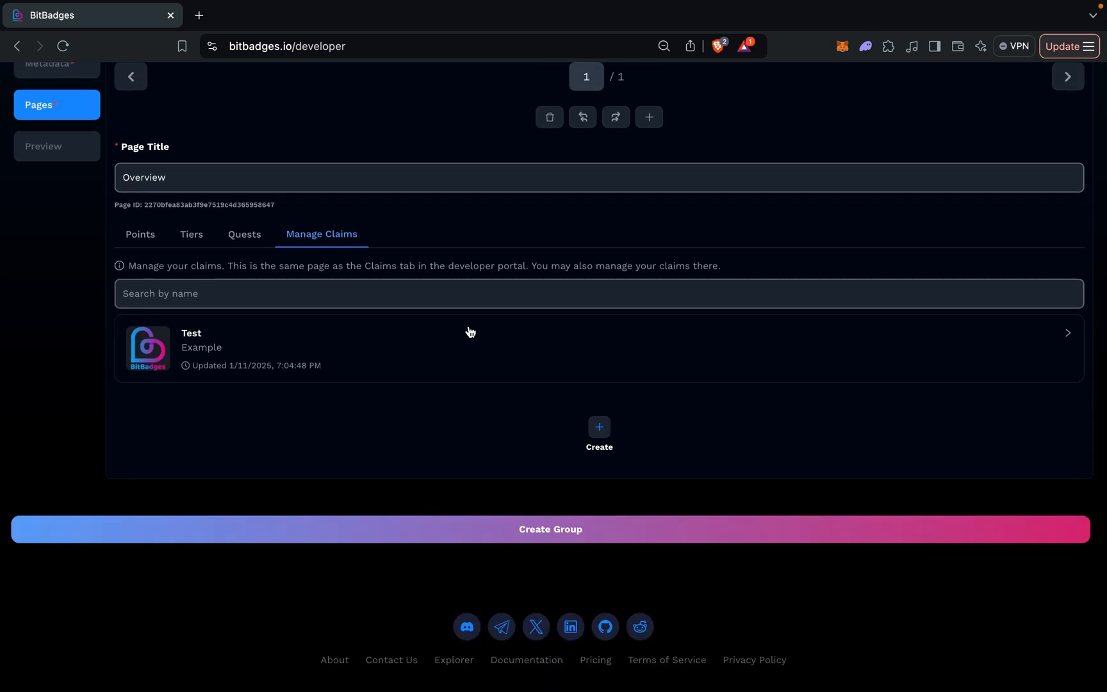
scroll(468, 329, down, 1)
scroll(468, 326, up, 3)
scroll(468, 326, up, 6)
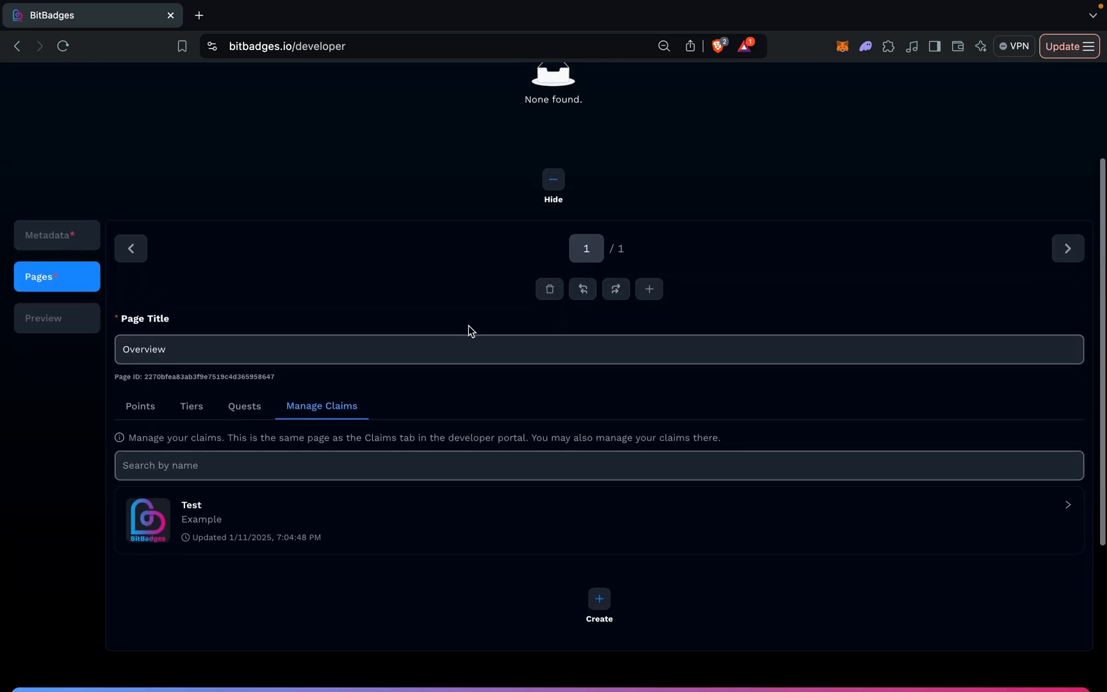
scroll(398, 408, down, 6)
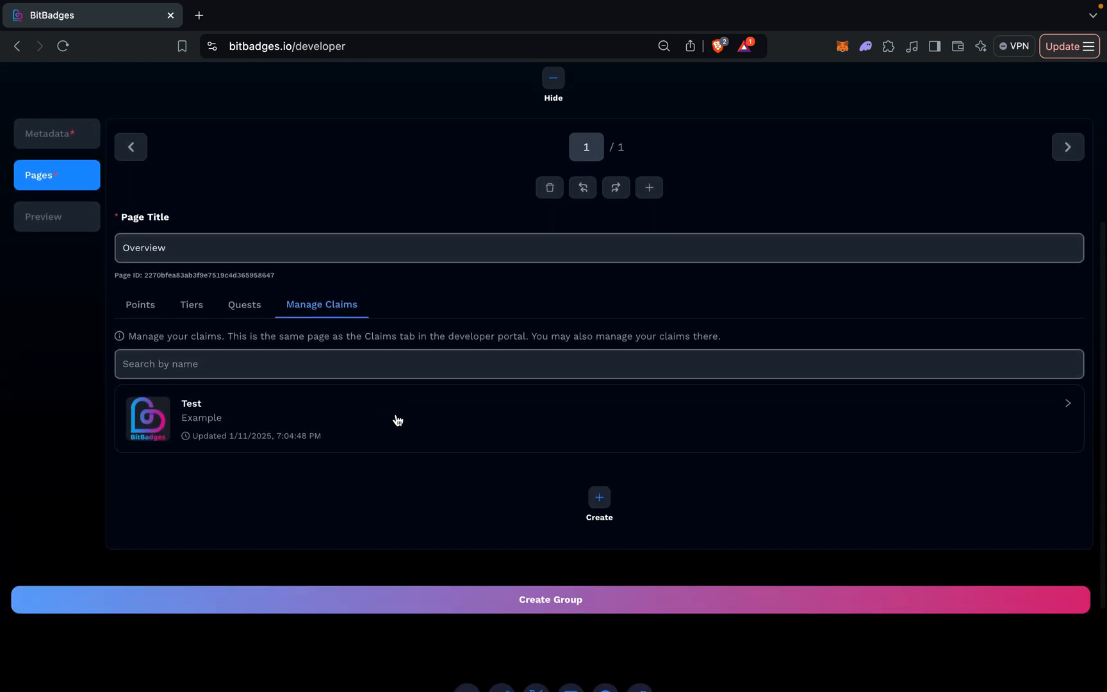
click(392, 416)
click(394, 417)
scroll(394, 416, up, 1)
double_click(418, 448)
click(418, 448)
scroll(418, 450, up, 1)
click(418, 449)
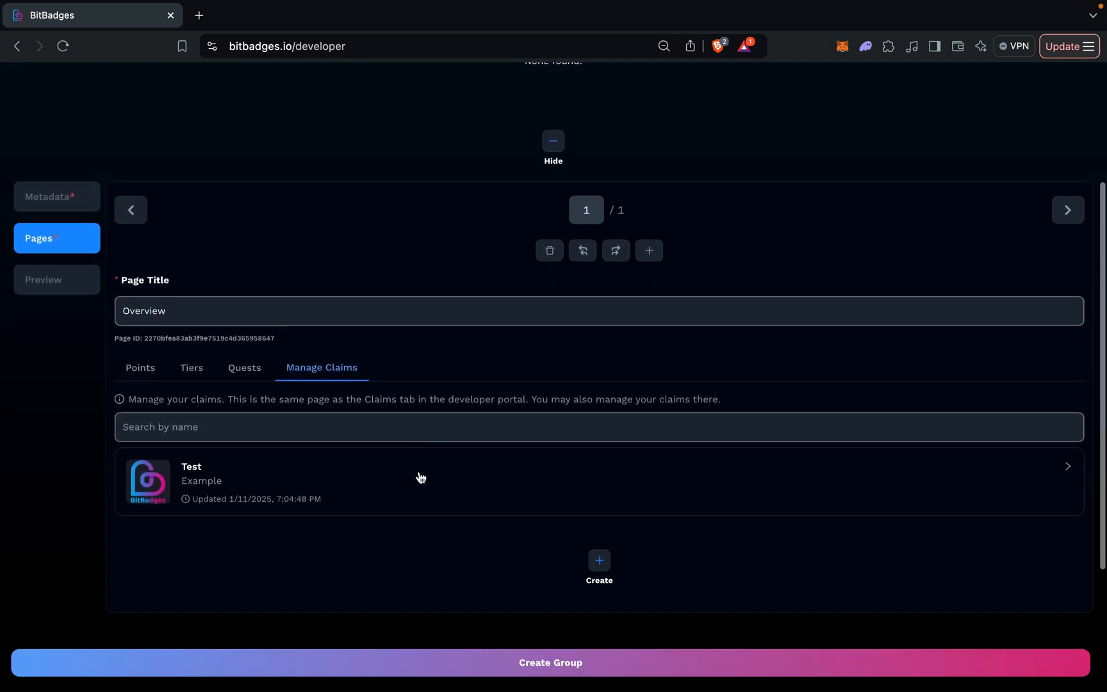
scroll(418, 471, up, 4)
scroll(301, 464, down, 5)
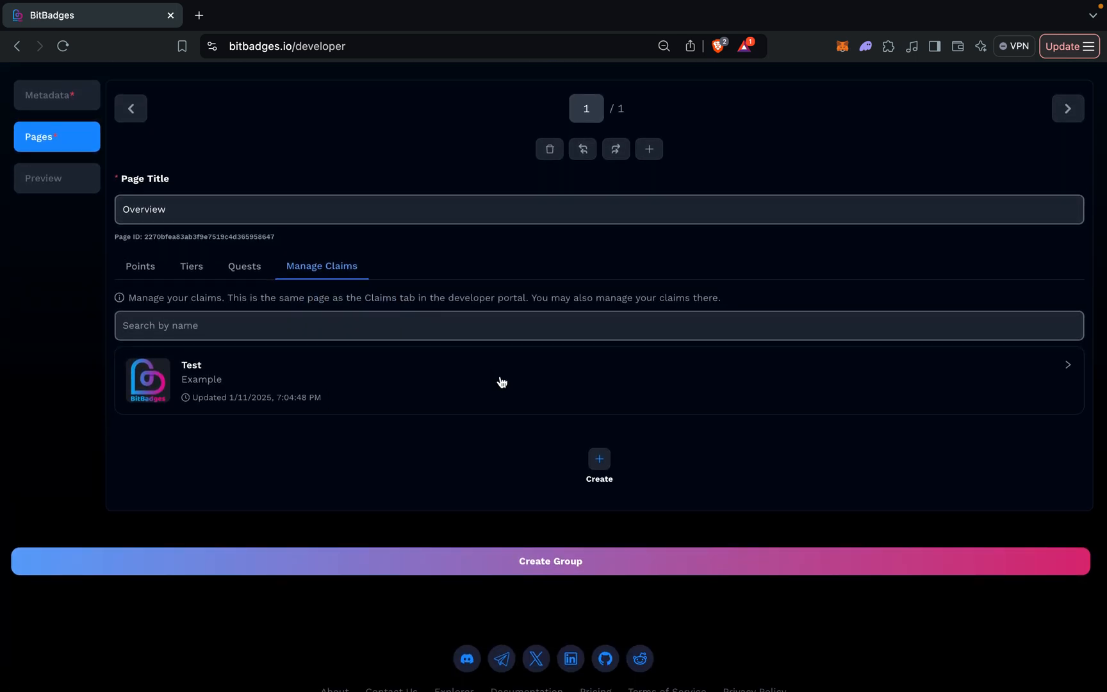
scroll(500, 382, up, 3)
scroll(487, 383, down, 3)
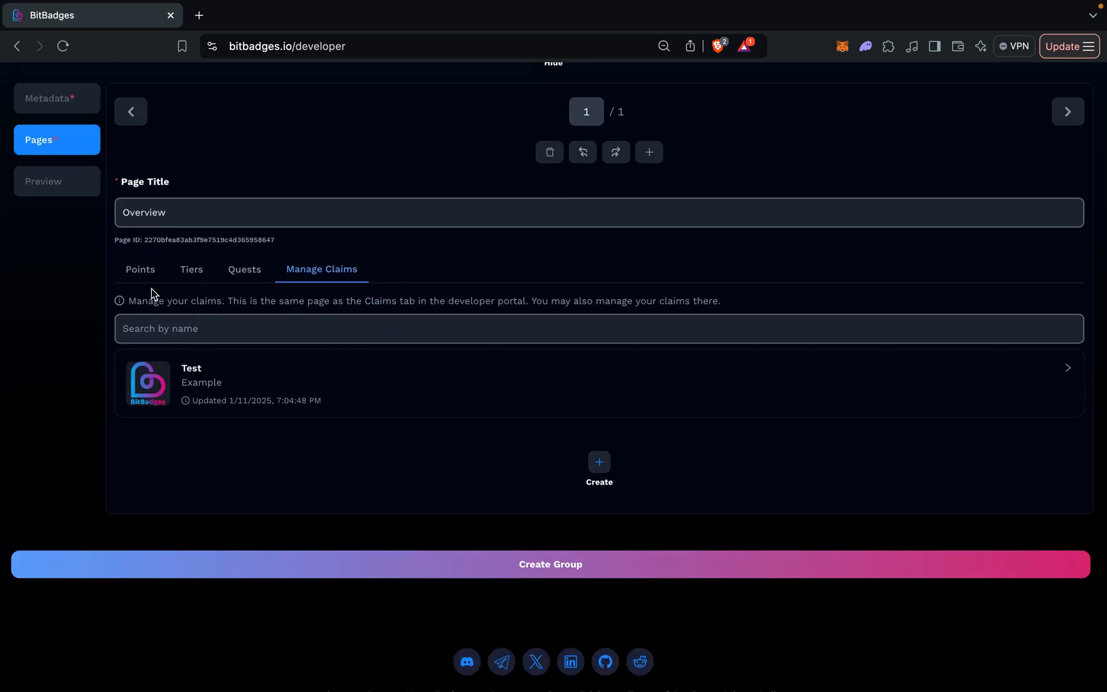
Look through the Overview page's Points, Tiers and Quests sections and read the explanation of how they differ.
click(142, 269)
scroll(185, 449, down, 1)
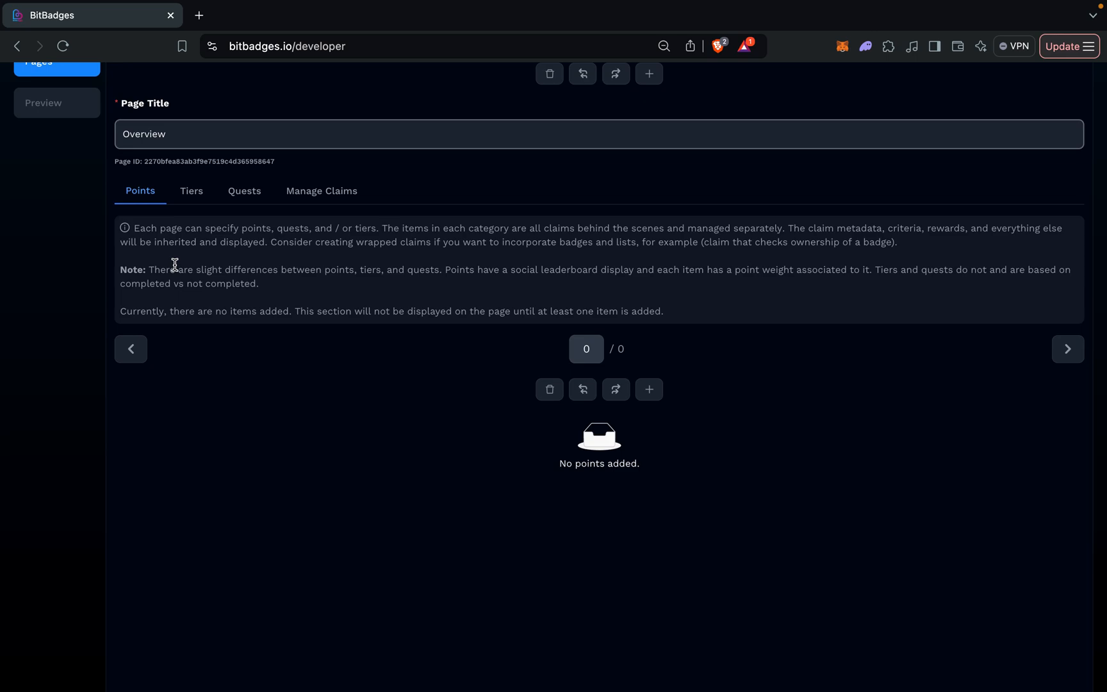
click(191, 197)
click(241, 193)
click(193, 199)
click(154, 200)
scroll(438, 401, up, 2)
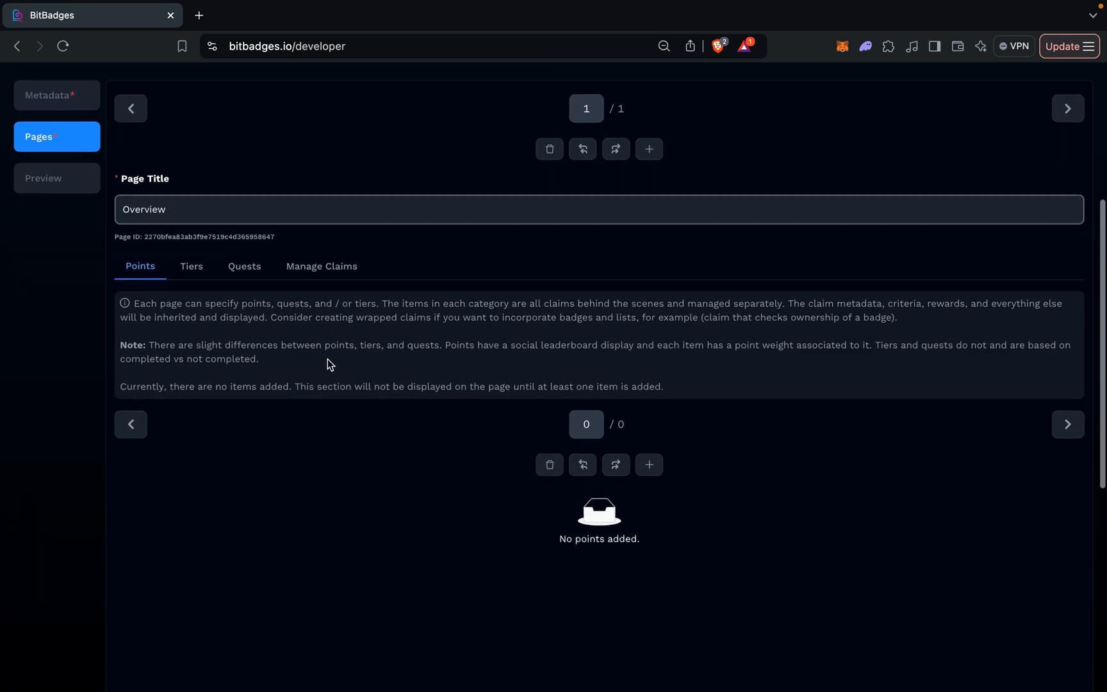
triple_click(134, 305)
click(184, 317)
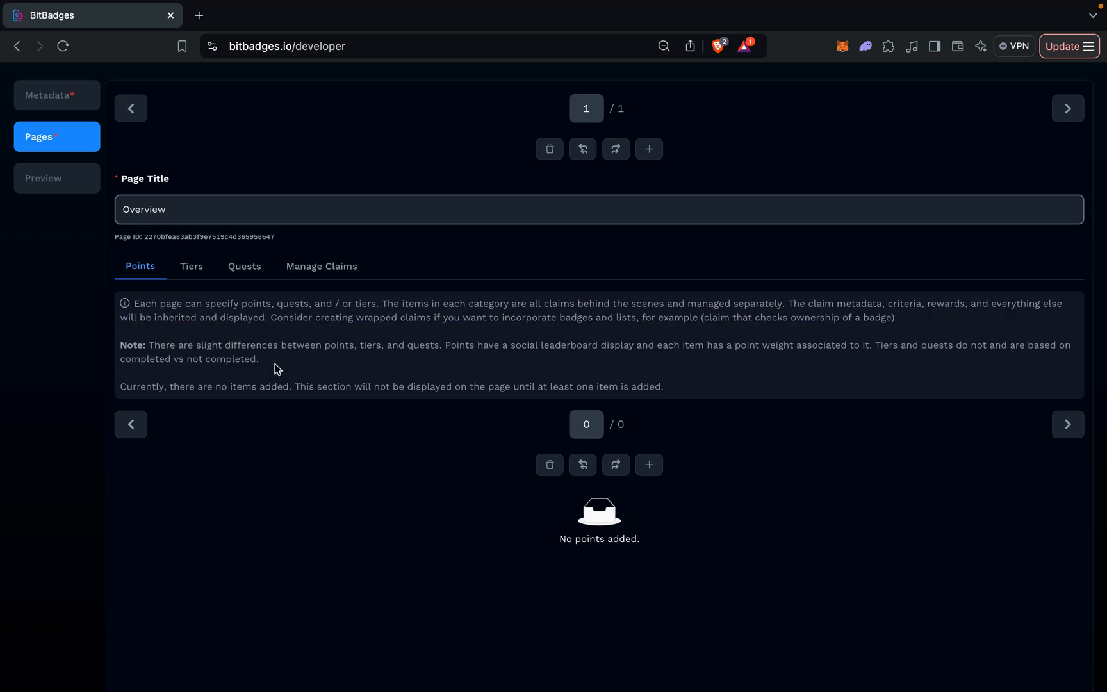
Add a points item to the Overview page that uses the Test claim, with a points weight of 10.
click(650, 465)
scroll(659, 467, down, 3)
click(567, 526)
scroll(571, 522, down, 3)
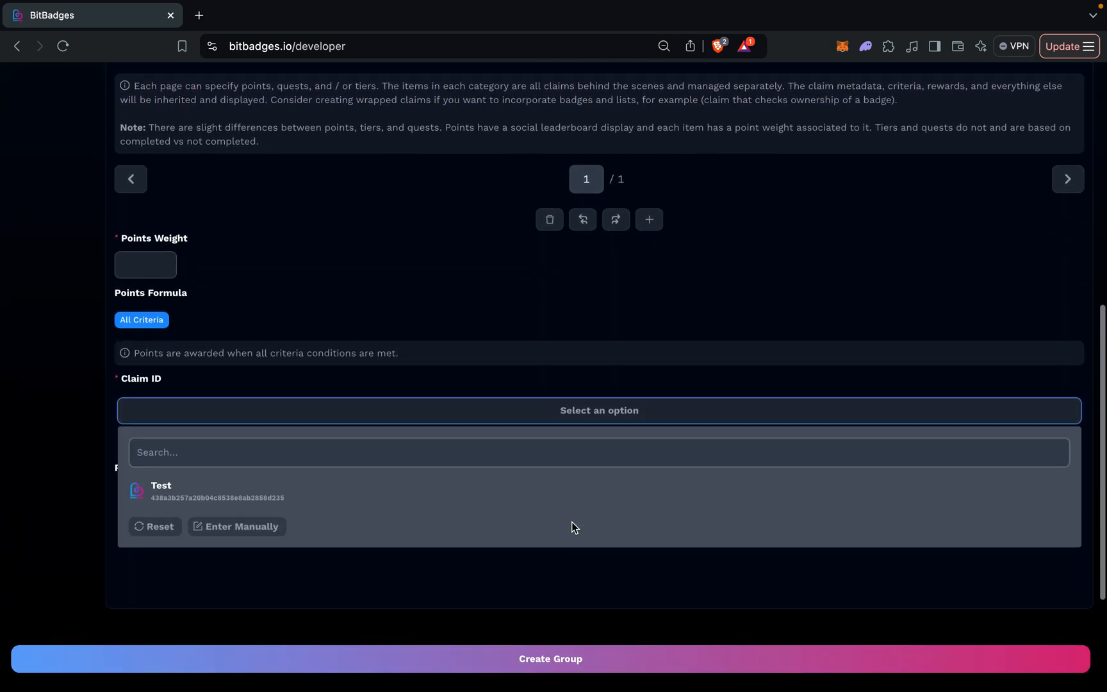
click(418, 500)
click(152, 265)
text(10)
scroll(213, 371, down, 2)
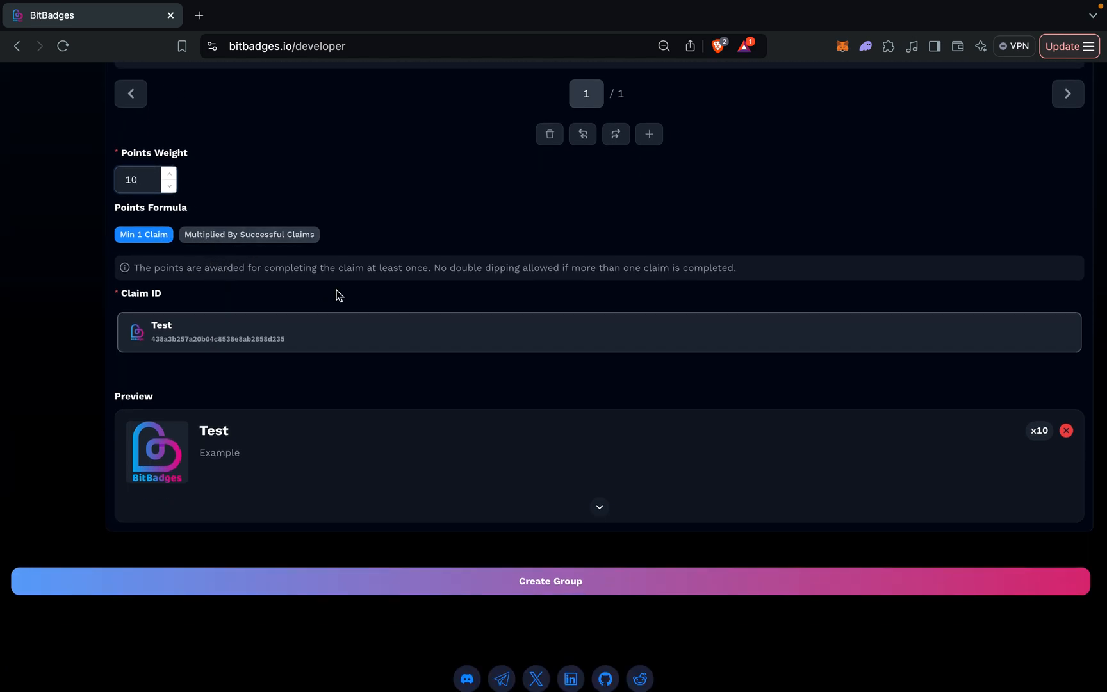
scroll(332, 248, up, 3)
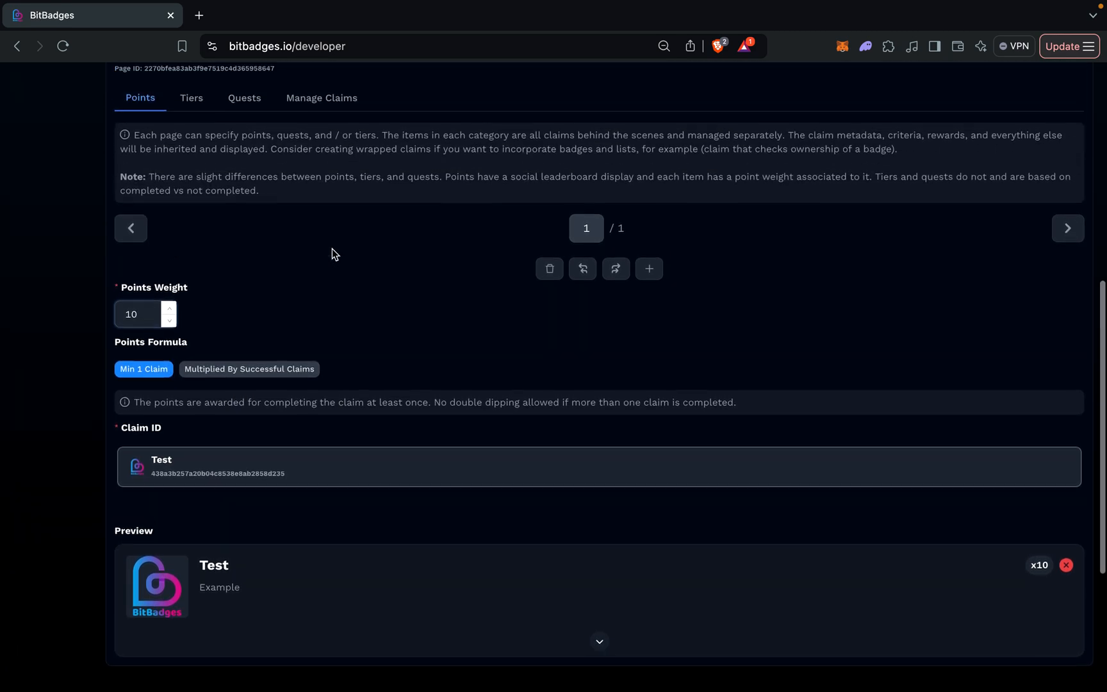
Preview the application with its points item, expand the Test task's details and collapse them again.
scroll(237, 310, up, 2)
scroll(236, 310, up, 4)
click(67, 237)
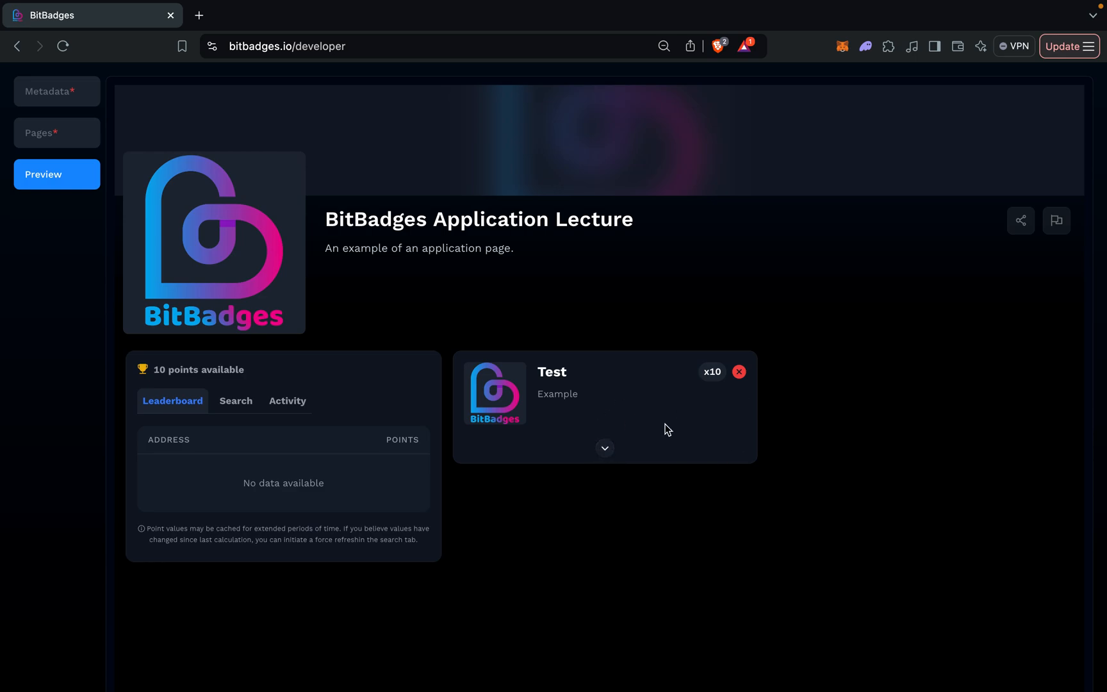
scroll(595, 370, up, 2)
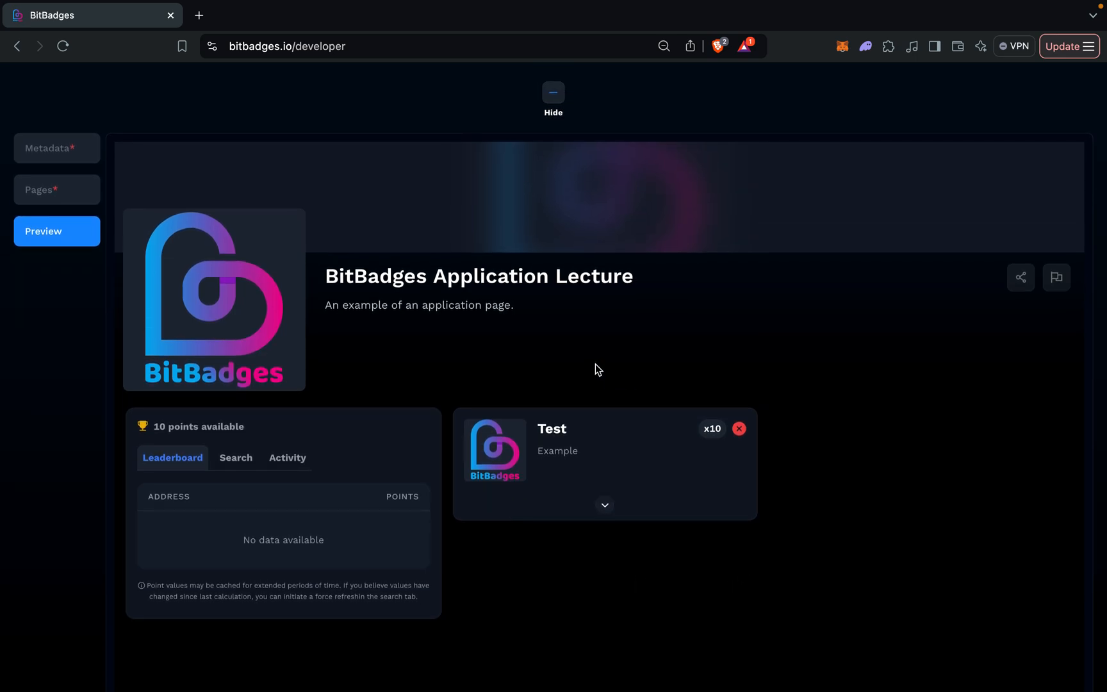
scroll(596, 364, down, 2)
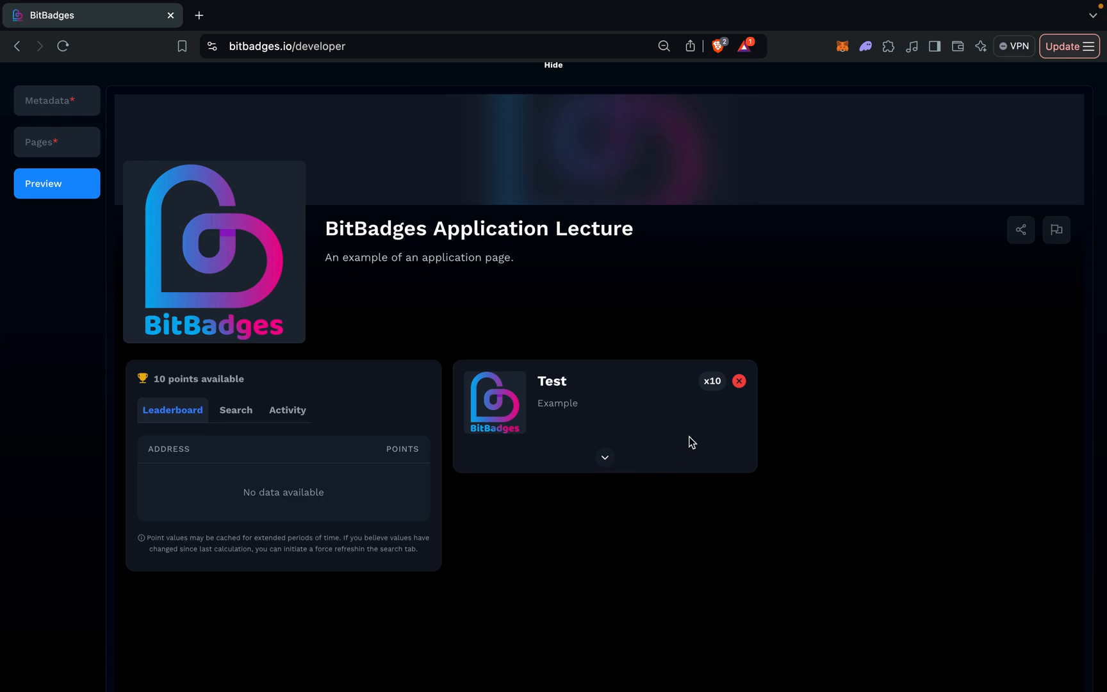
click(606, 458)
scroll(605, 513, down, 3)
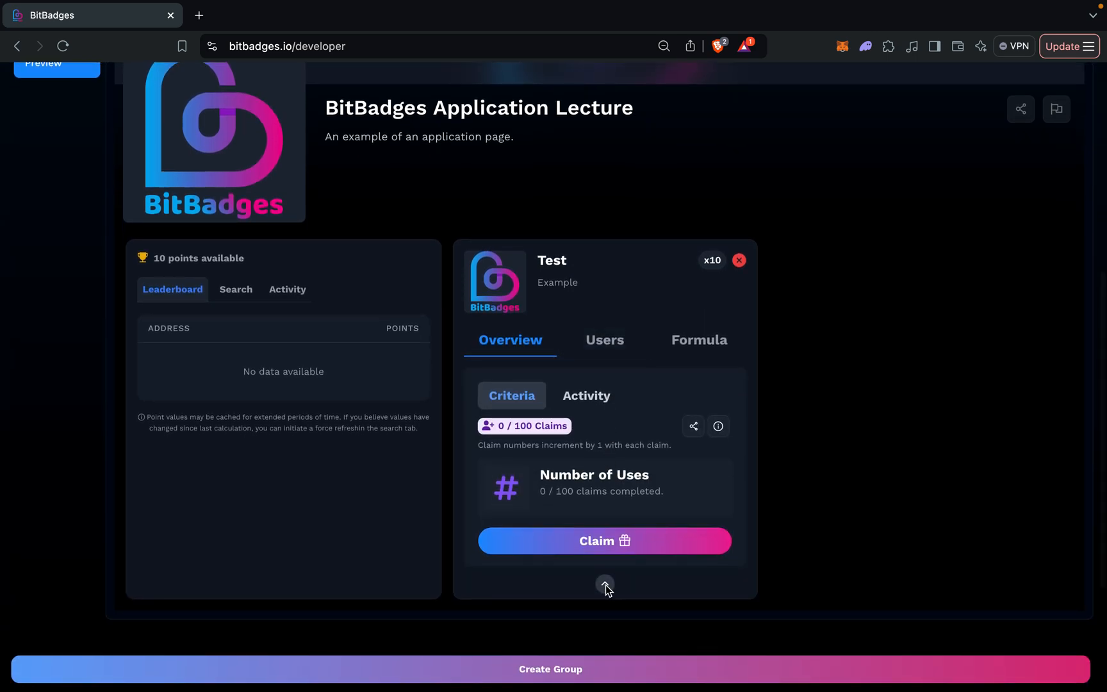
click(606, 588)
scroll(554, 389, up, 5)
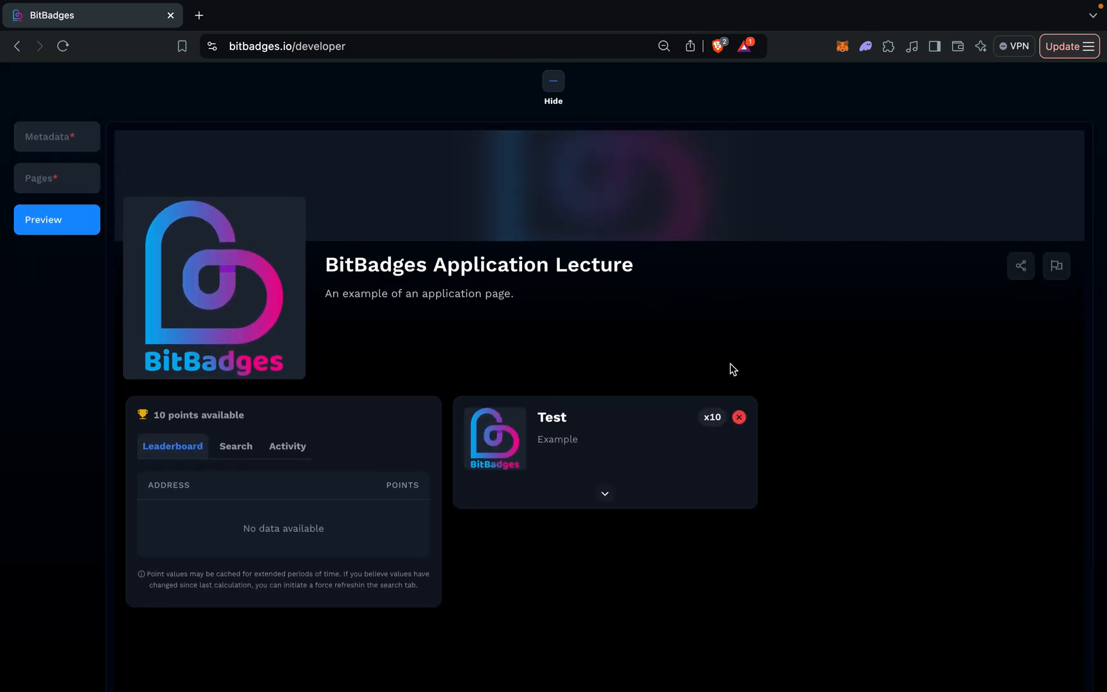
Return to editing the Overview page and add a tier that uses the Test claim.
scroll(253, 274, up, 3)
click(68, 270)
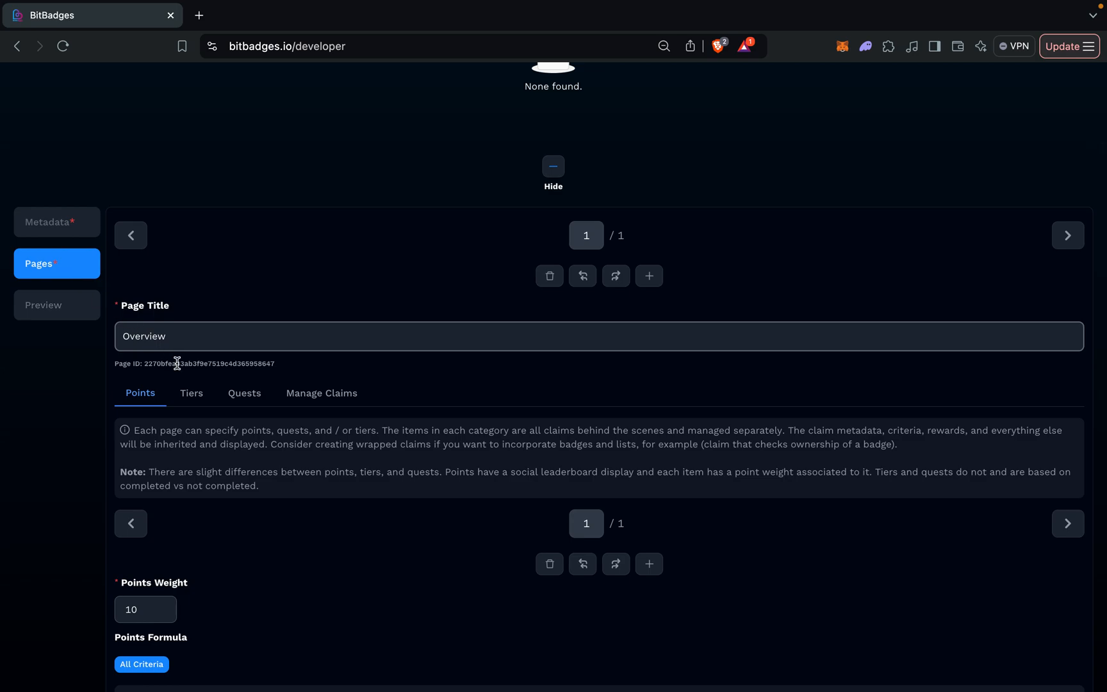
scroll(177, 372, down, 3)
click(191, 283)
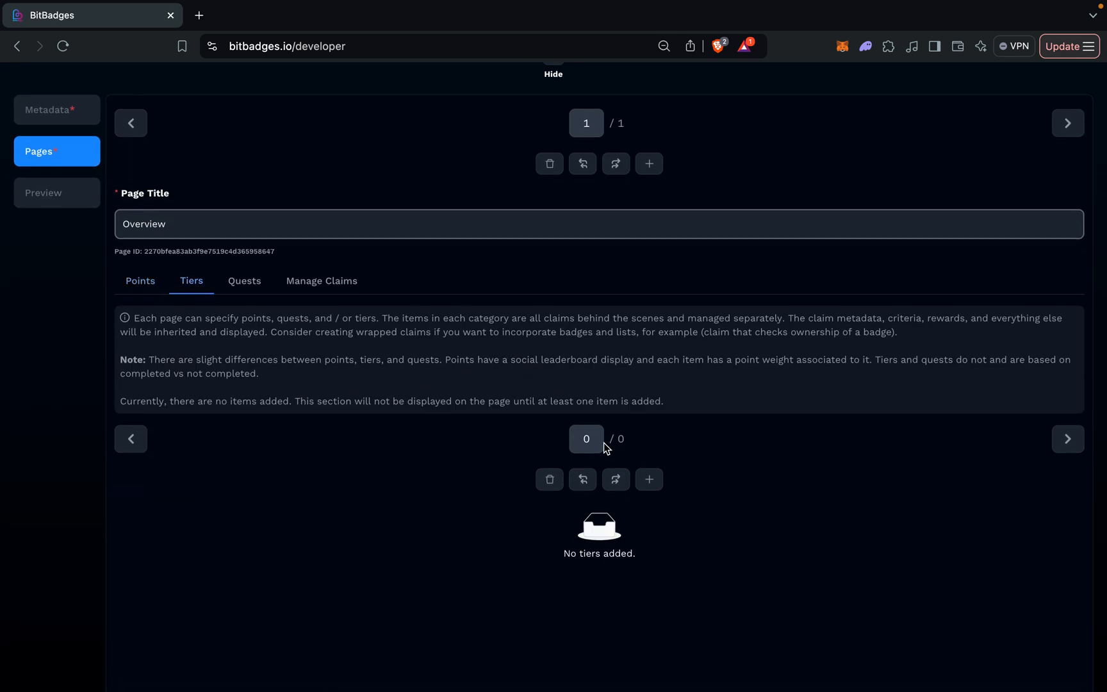
click(650, 481)
scroll(654, 485, down, 3)
click(514, 377)
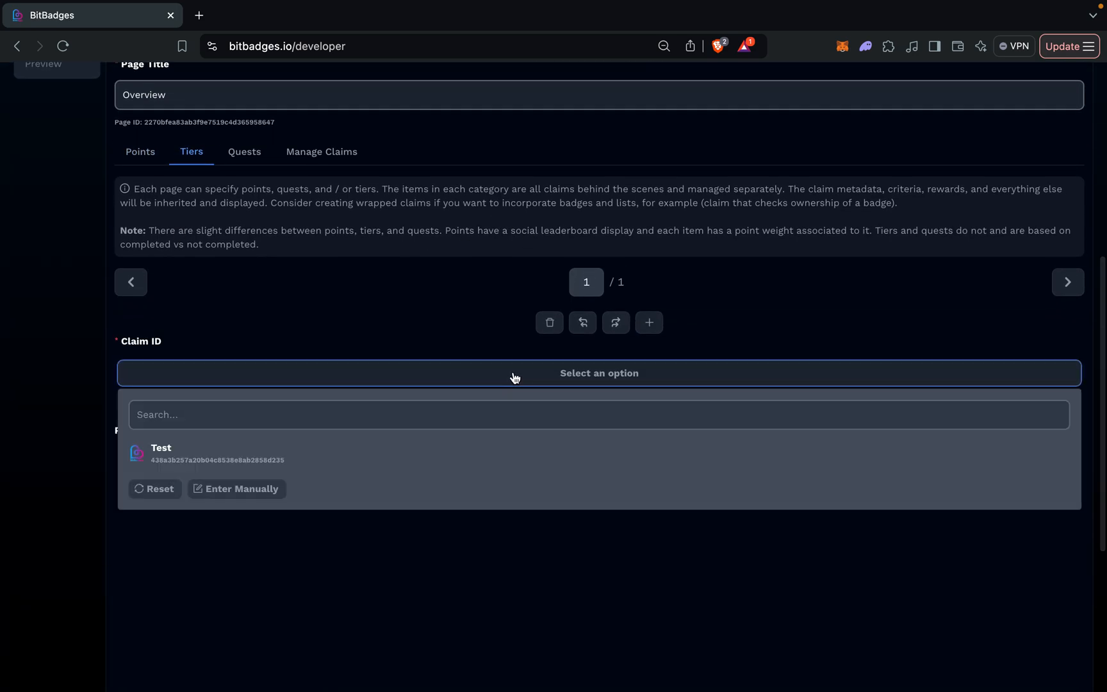
click(467, 454)
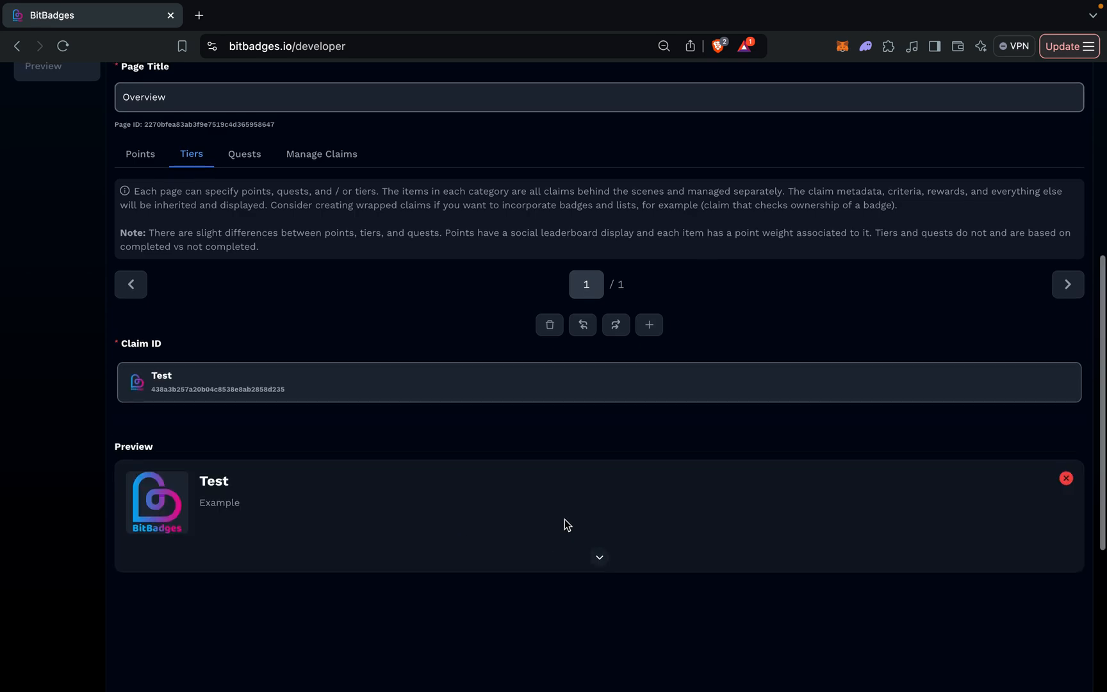
scroll(565, 520, down, 1)
scroll(565, 519, up, 1)
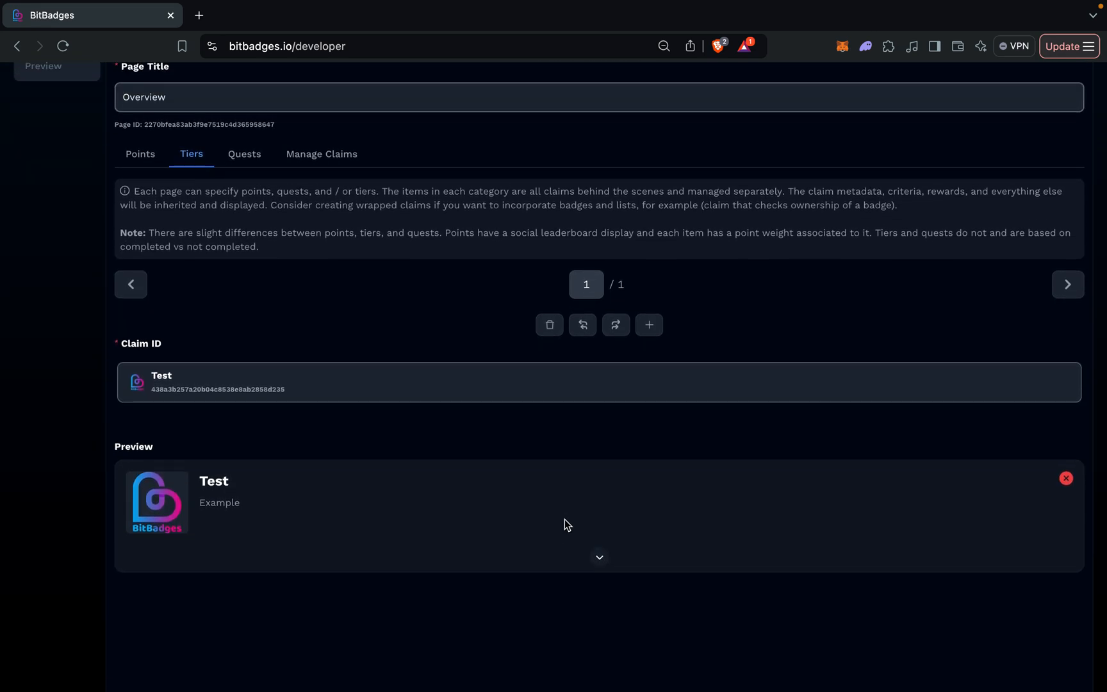
scroll(565, 519, up, 1)
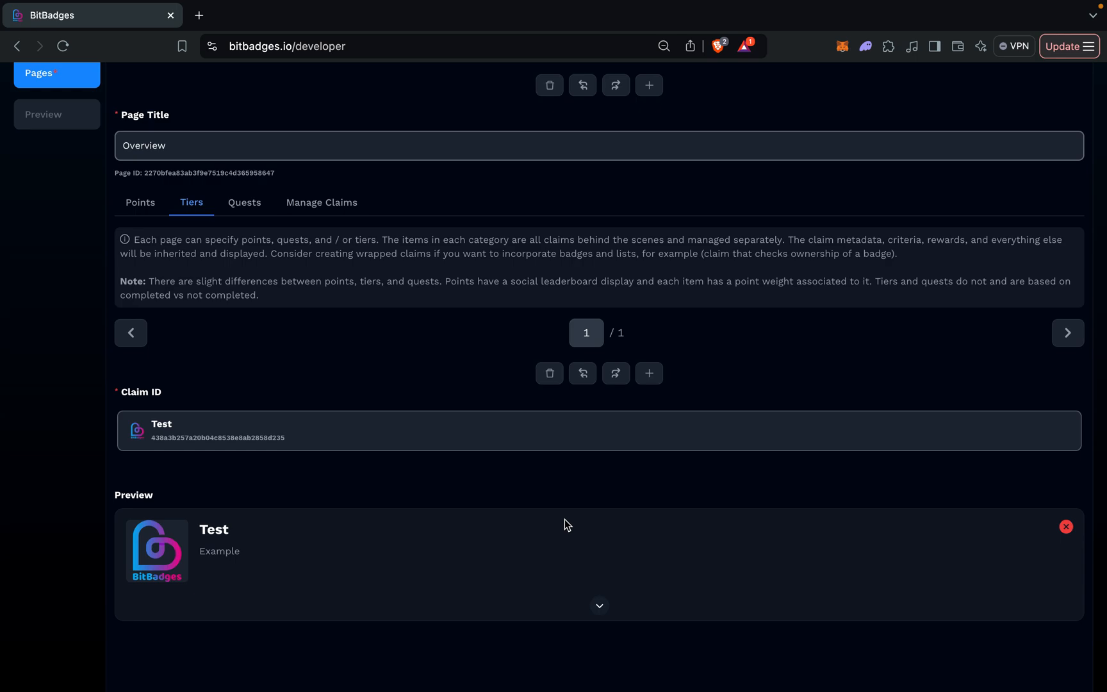
scroll(566, 519, down, 3)
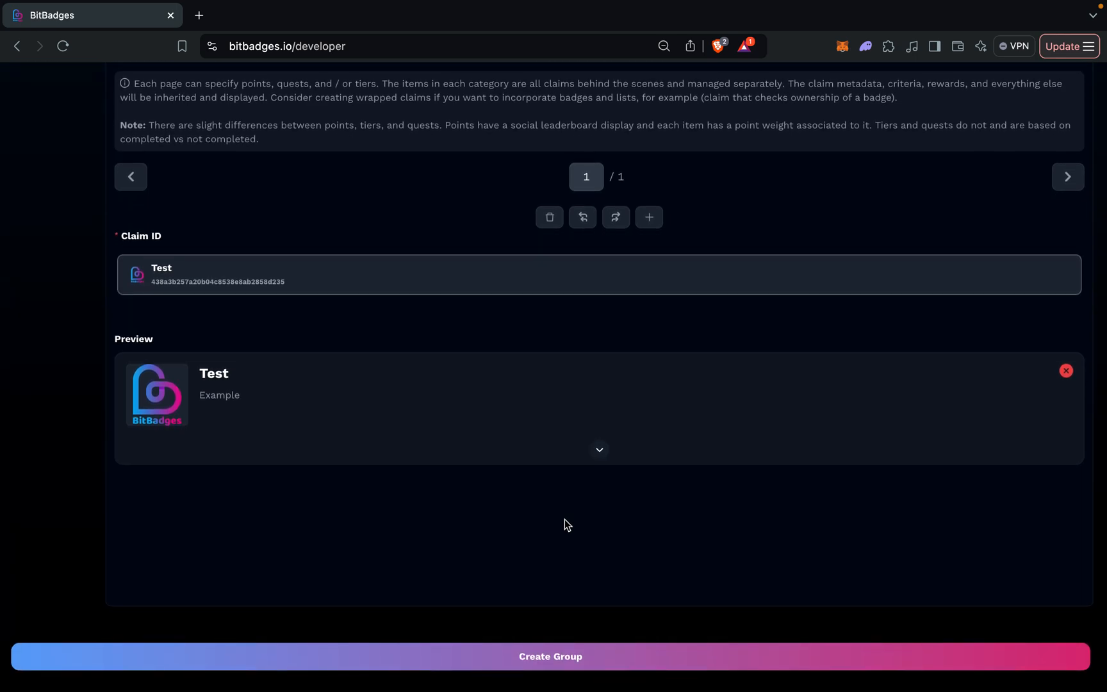
scroll(564, 523, up, 5)
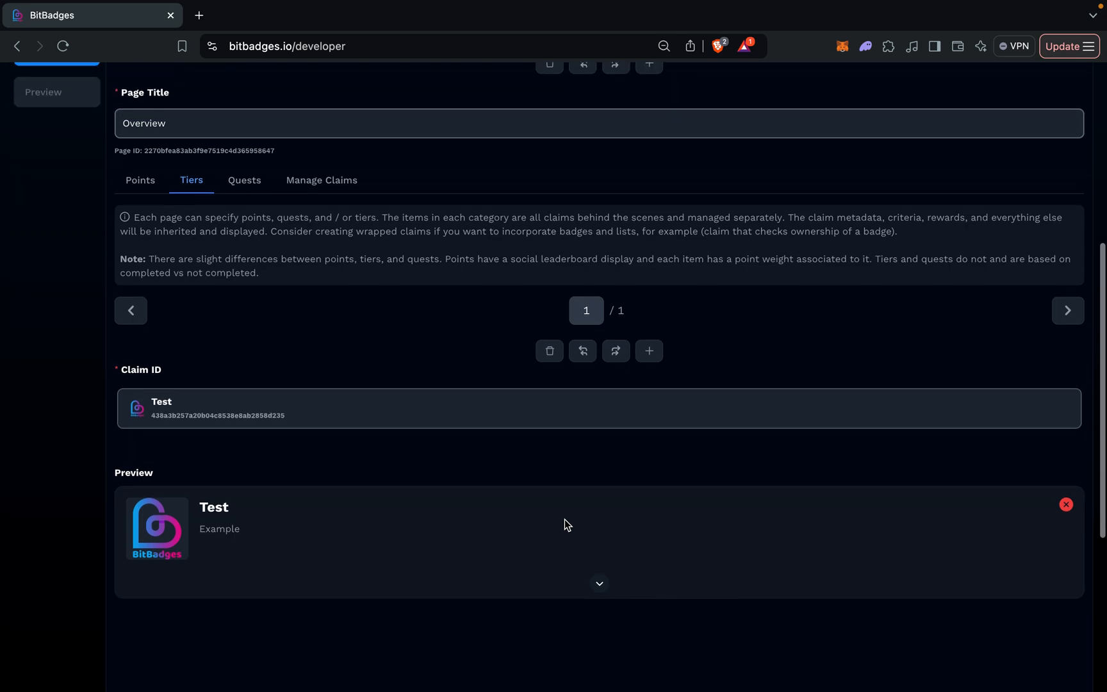
Preview the application's Tiers section, expand and collapse the Test tier, and check its completion status.
click(46, 183)
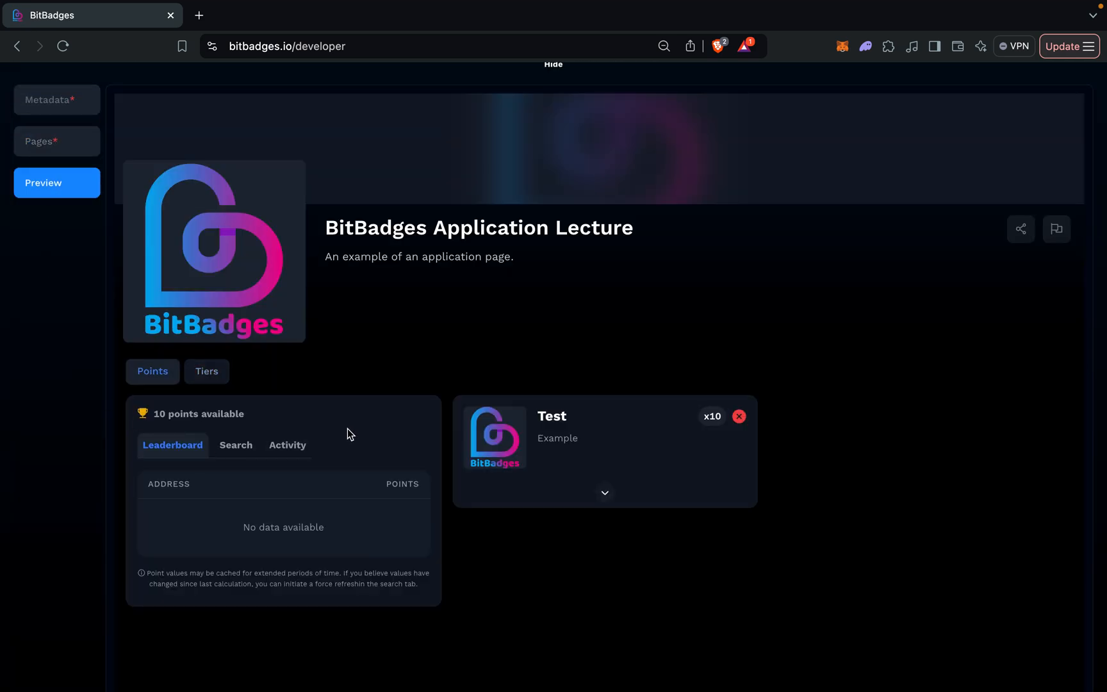
click(208, 374)
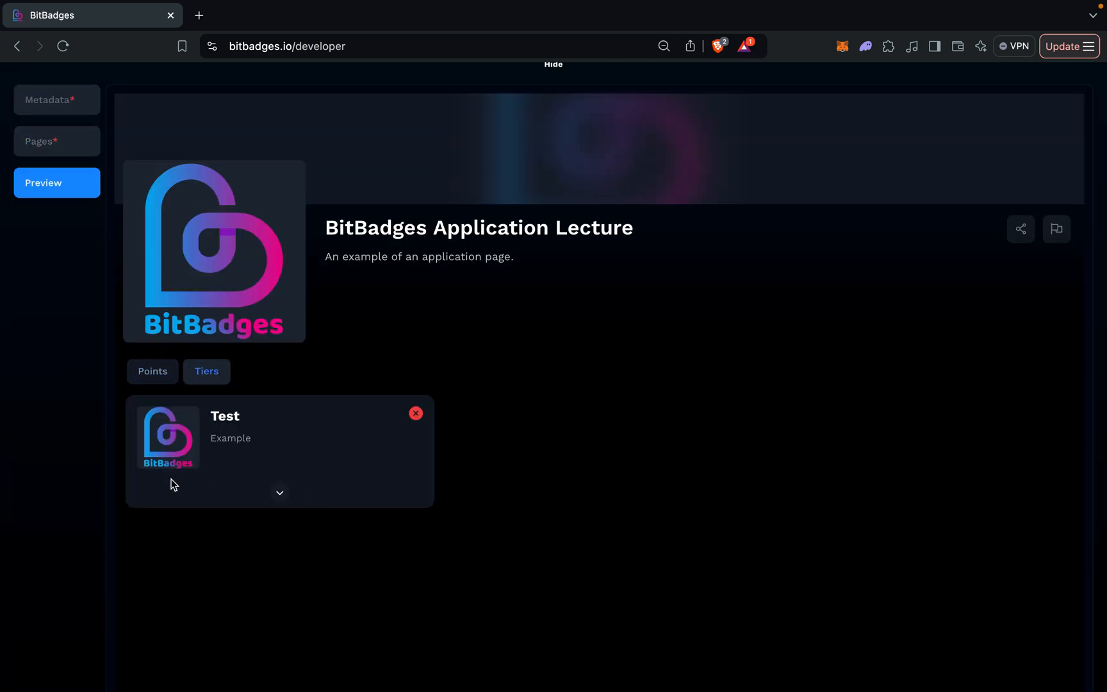
click(267, 492)
scroll(286, 621, down, 3)
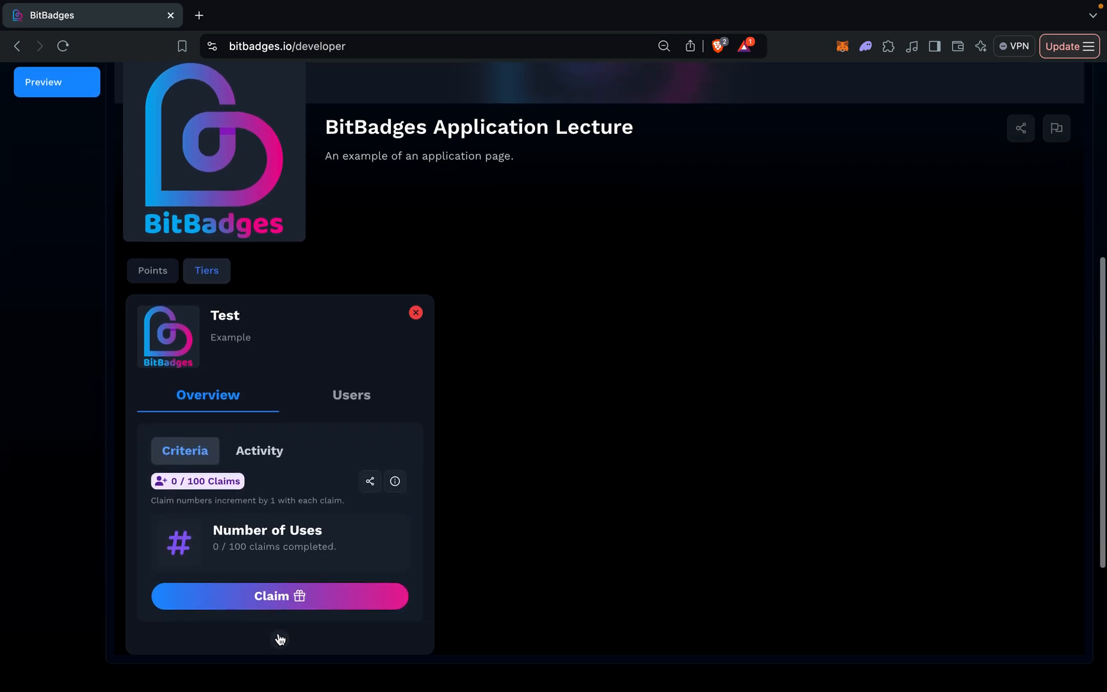
click(277, 638)
scroll(300, 318, down, 1)
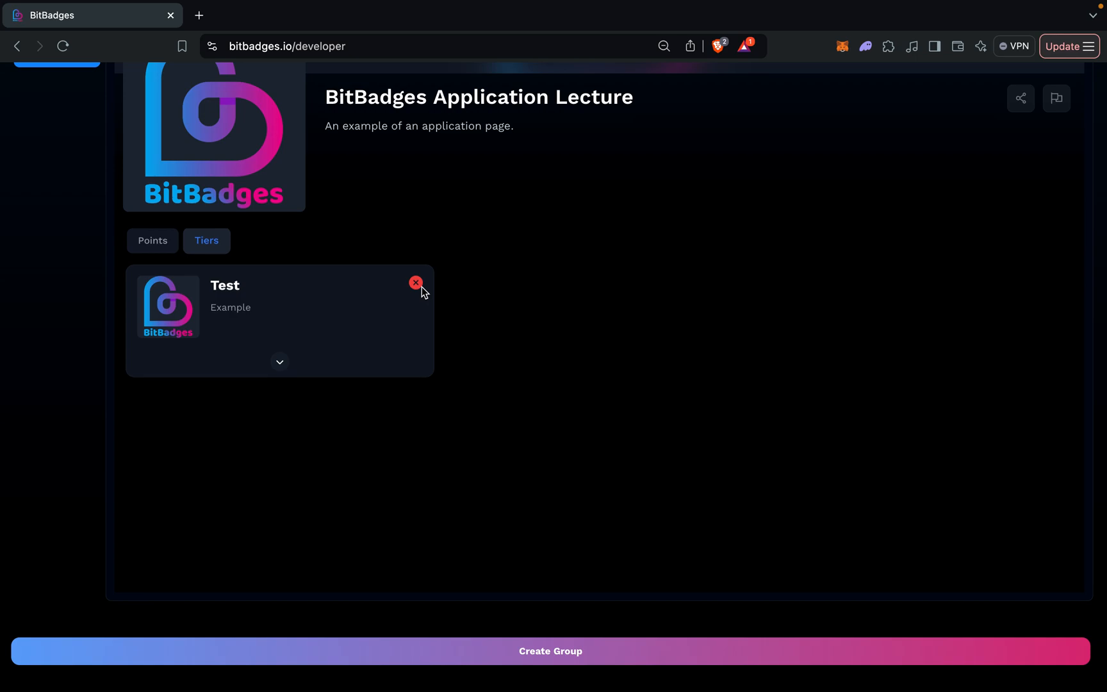
mouse_move(422, 290)
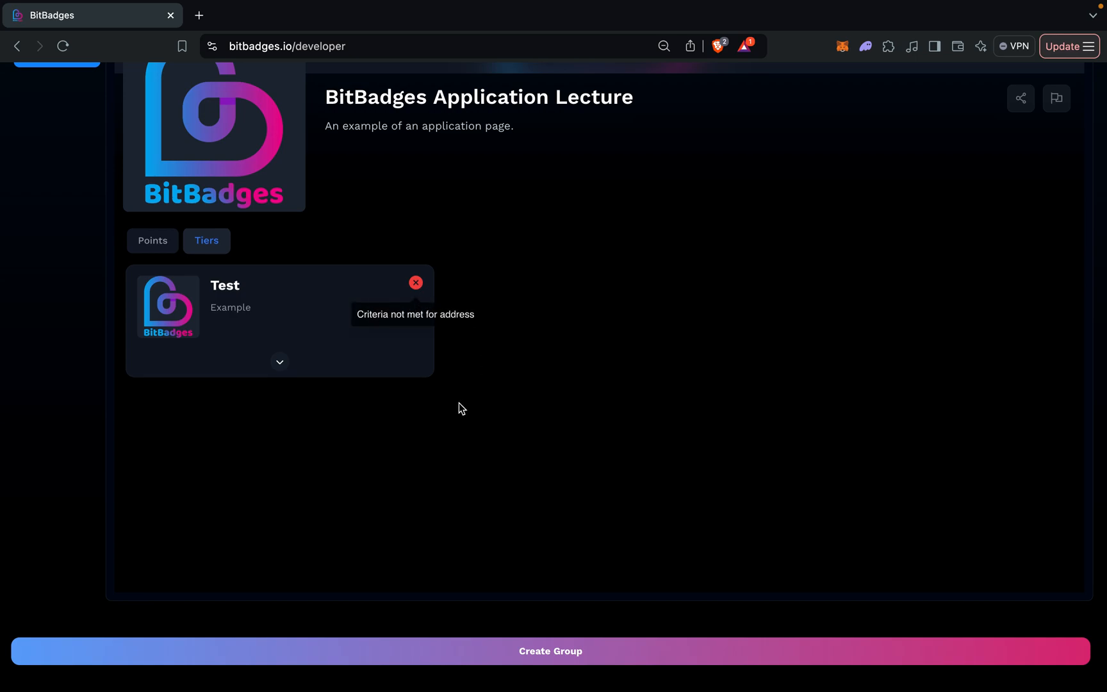
Return to editing the Overview page and add a quest that uses the Test claim.
scroll(306, 355, up, 3)
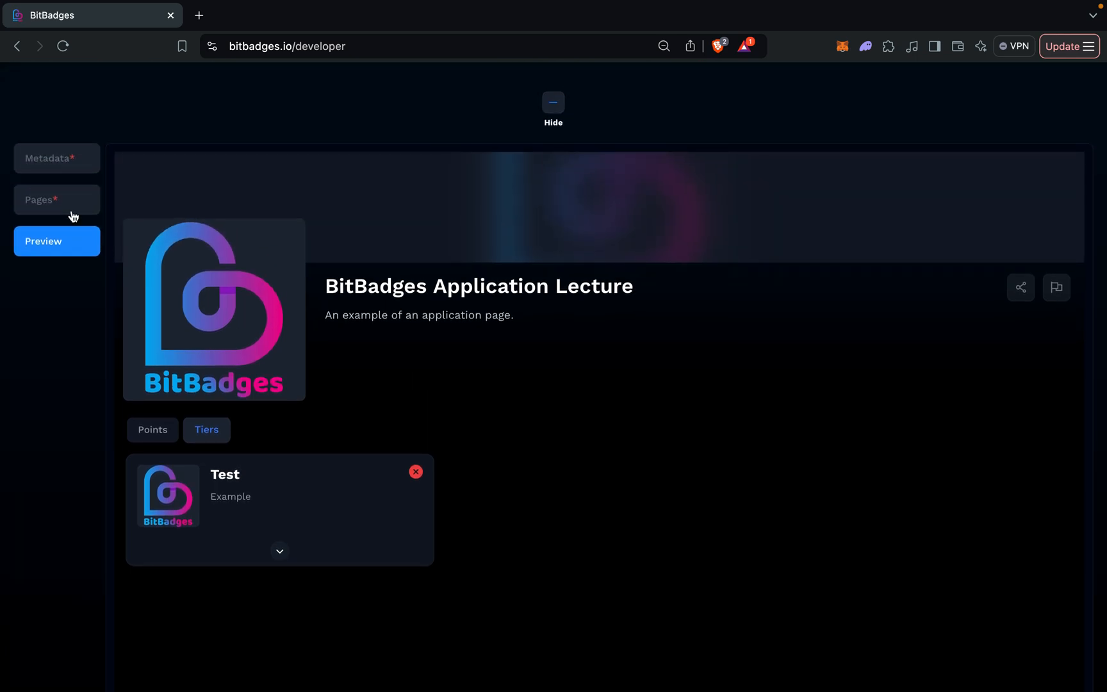
click(71, 212)
scroll(230, 398, down, 2)
click(243, 256)
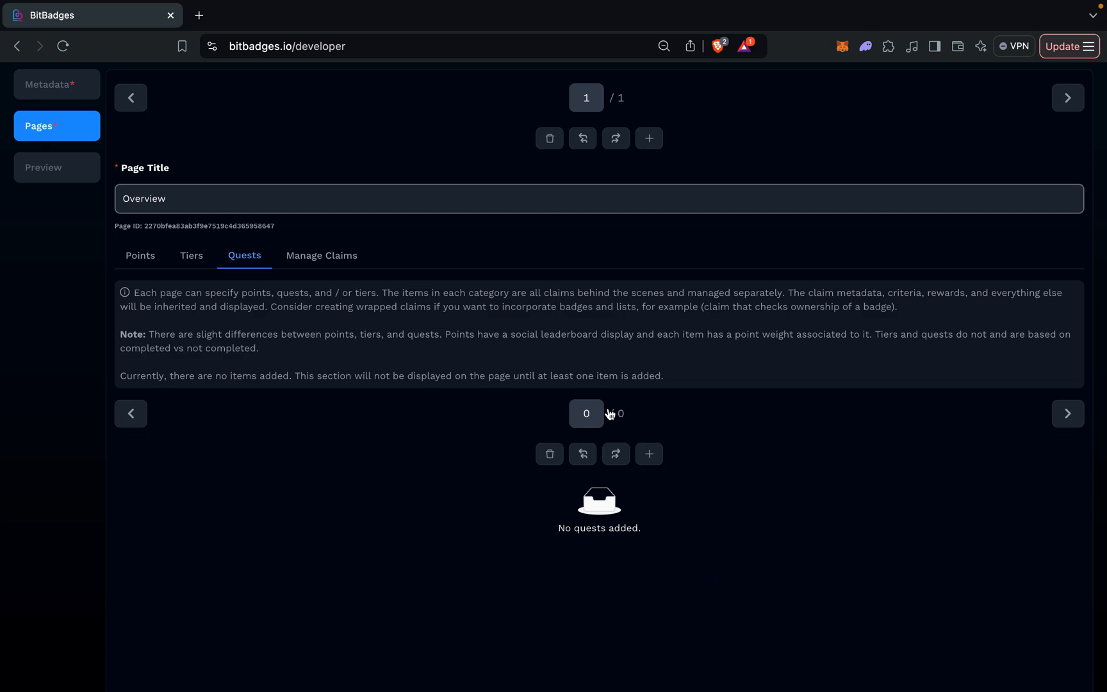
click(650, 454)
scroll(655, 458, down, 3)
click(561, 401)
click(484, 476)
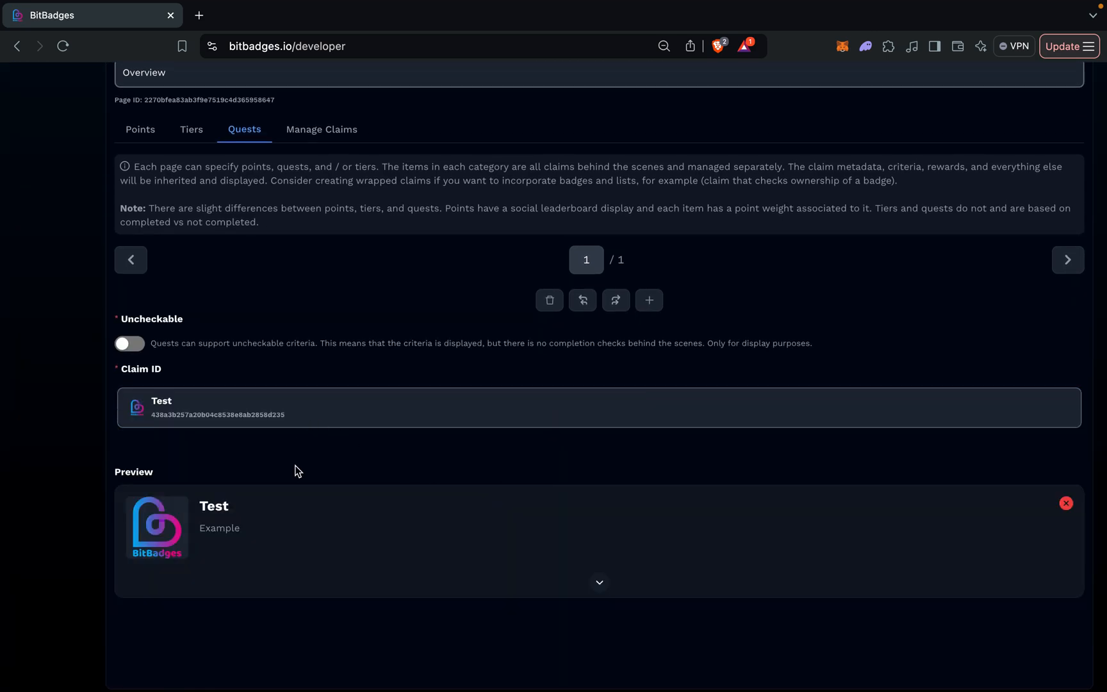
scroll(297, 471, down, 2)
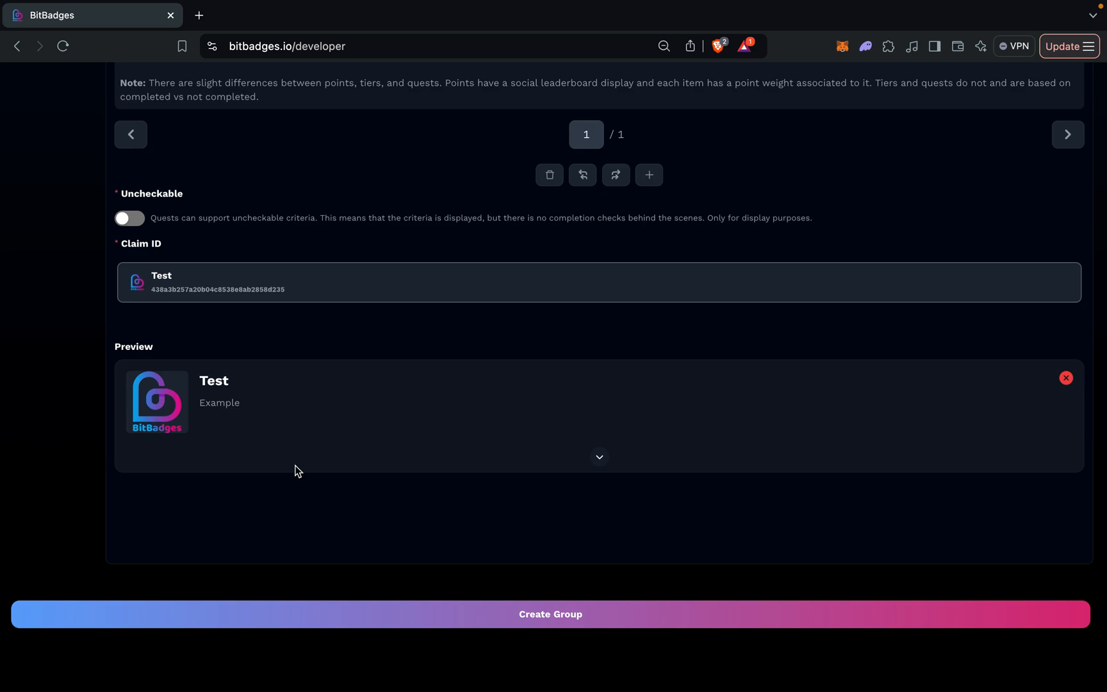
scroll(296, 471, up, 1)
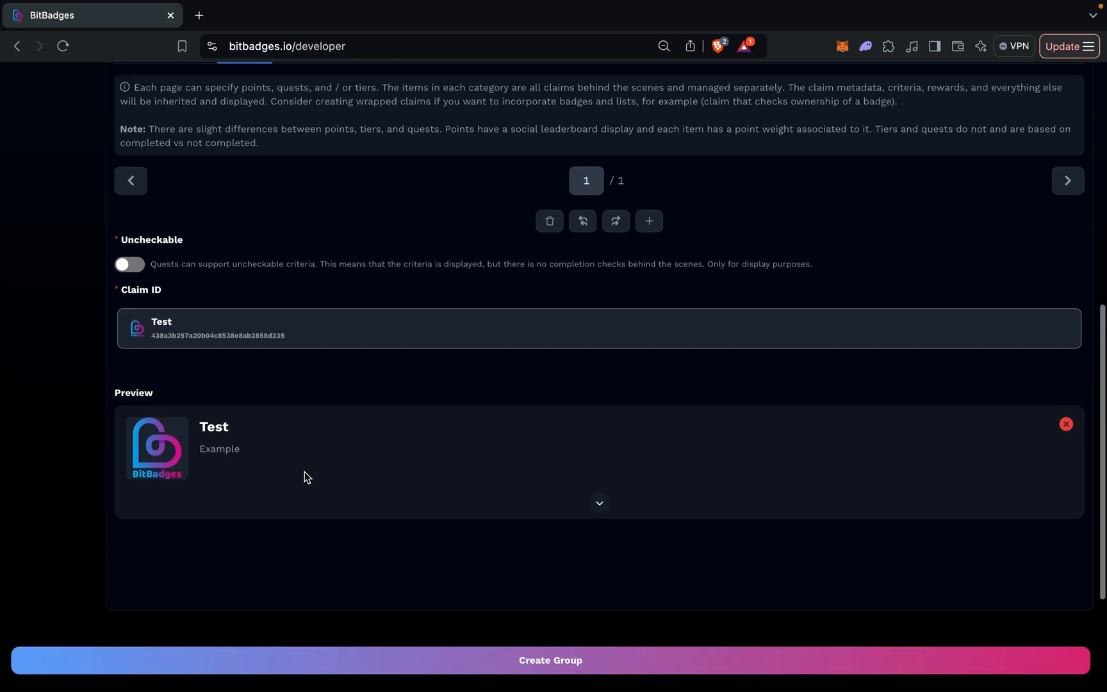
scroll(442, 525, up, 1)
scroll(441, 523, up, 1)
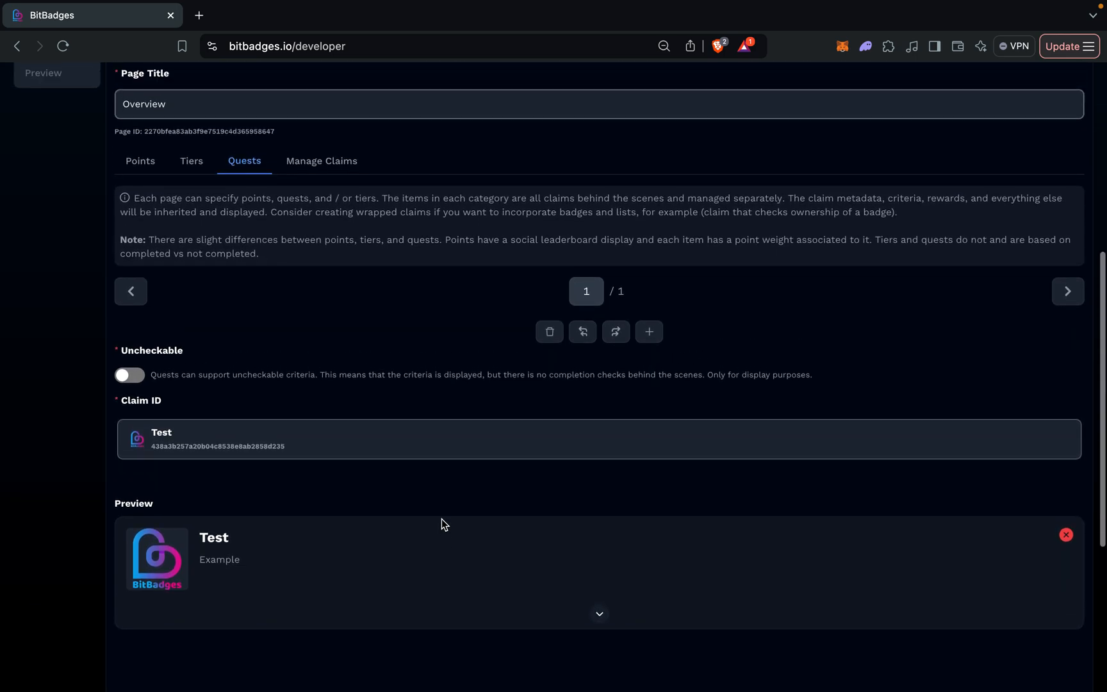
Mark the Test quest as uncheckable and check how its preview card is displayed.
click(126, 377)
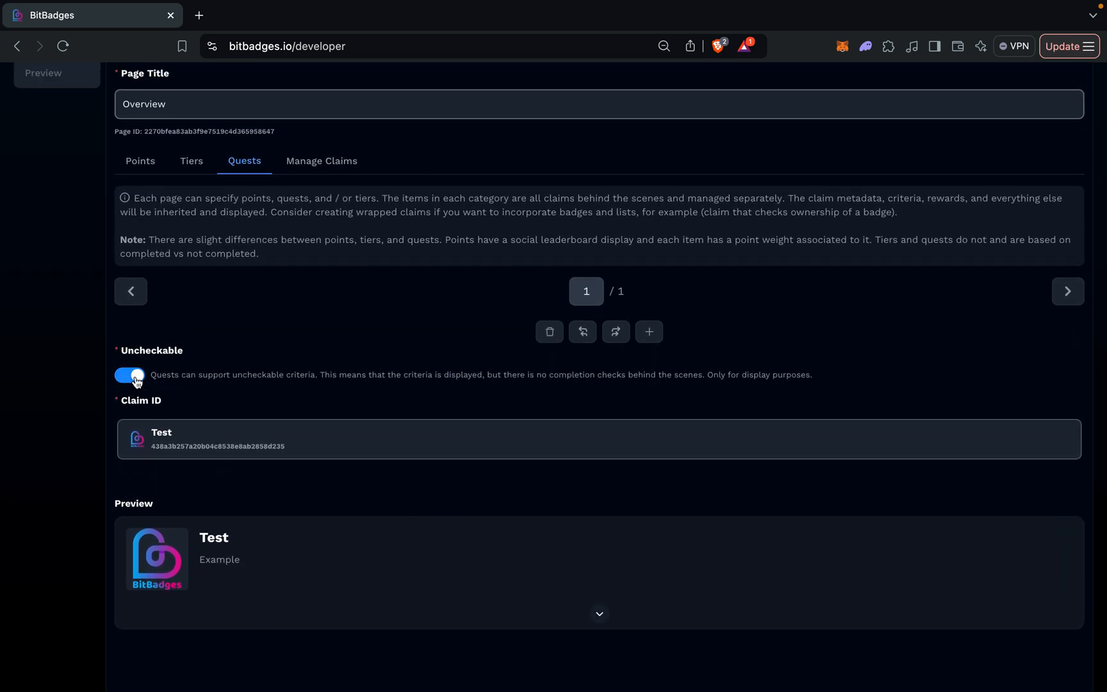
drag(133, 355, 286, 377)
click(149, 367)
scroll(159, 395, down, 3)
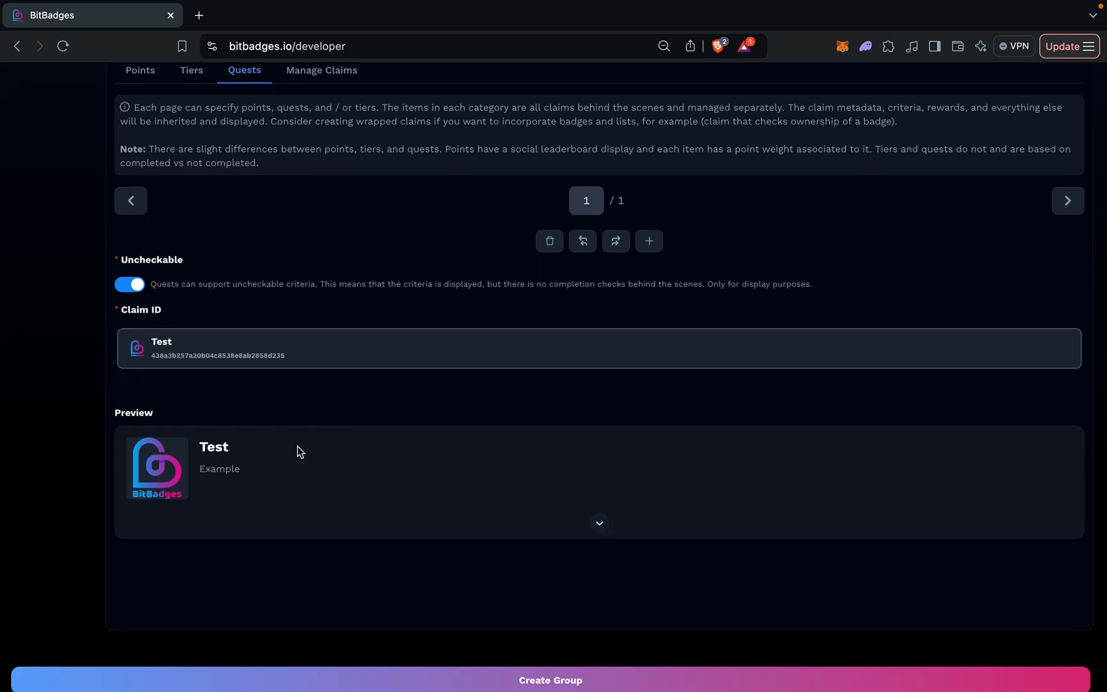
click(232, 446)
scroll(235, 450, down, 1)
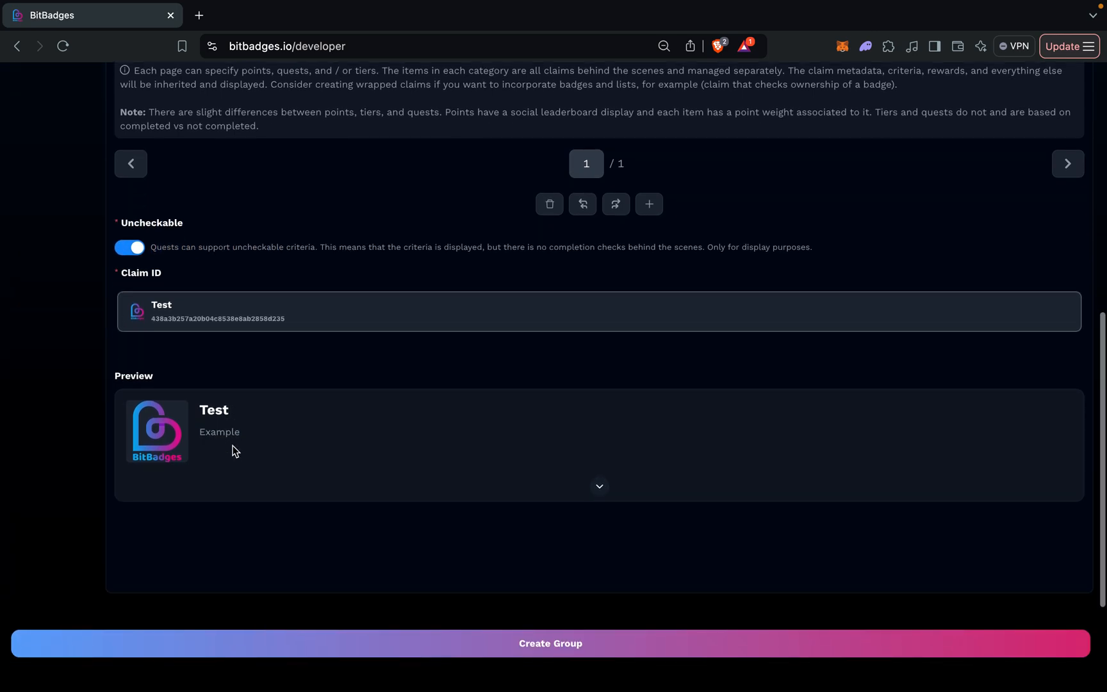
Expand and collapse the Test quest's preview card to review its claim criteria.
click(599, 488)
scroll(601, 495, down, 2)
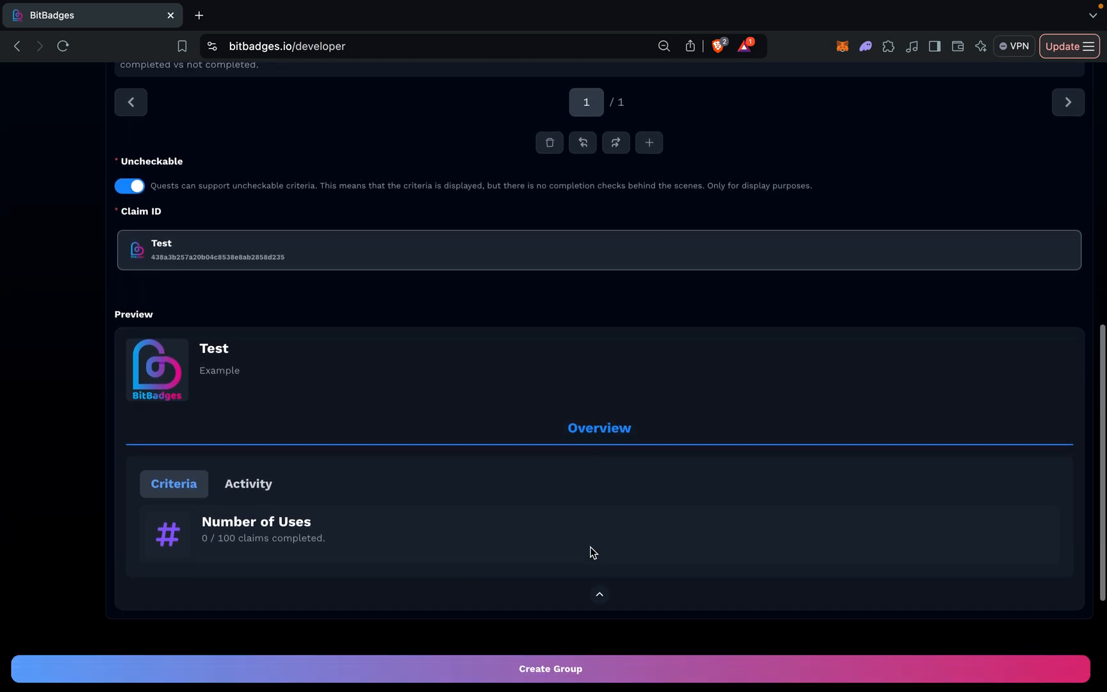
click(600, 595)
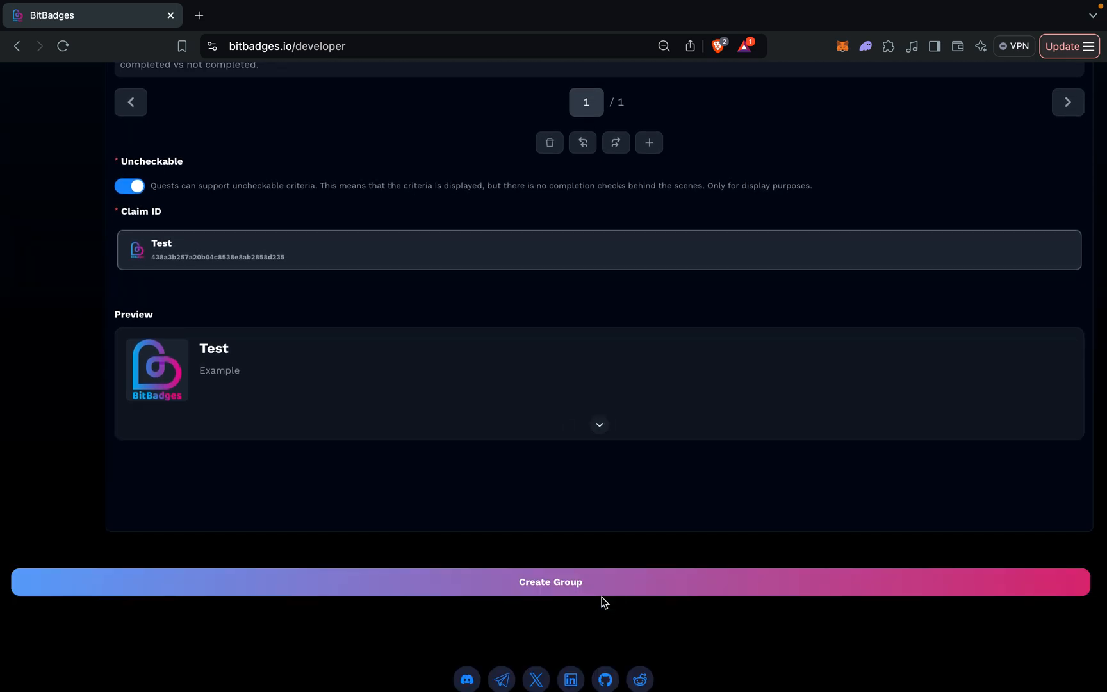
click(600, 425)
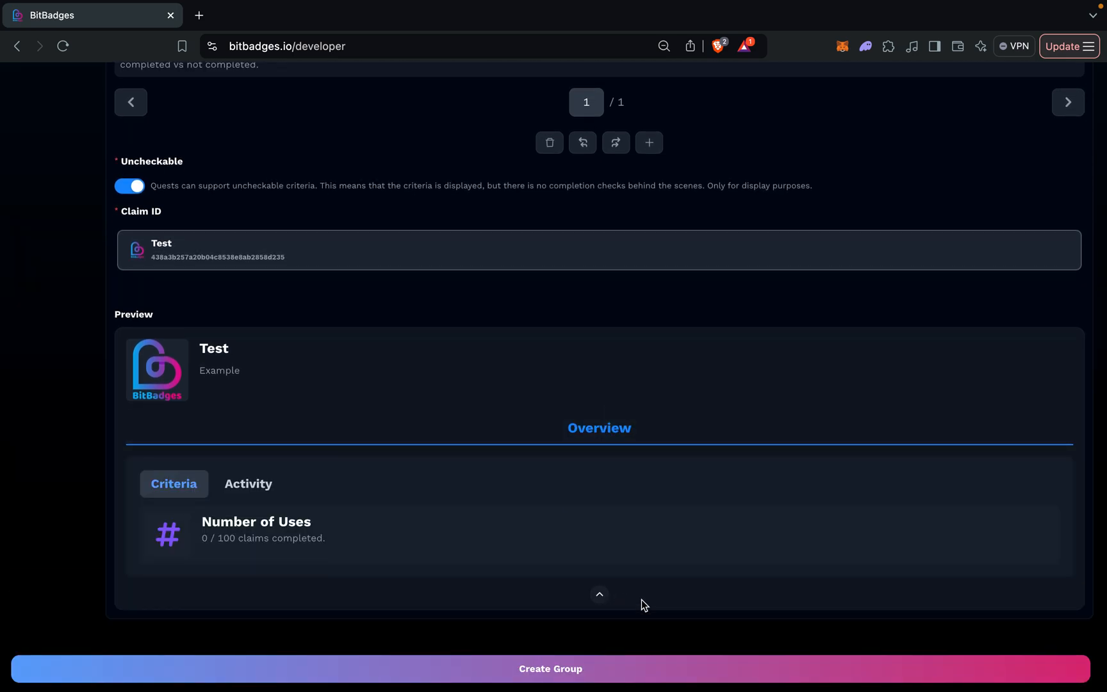
click(599, 595)
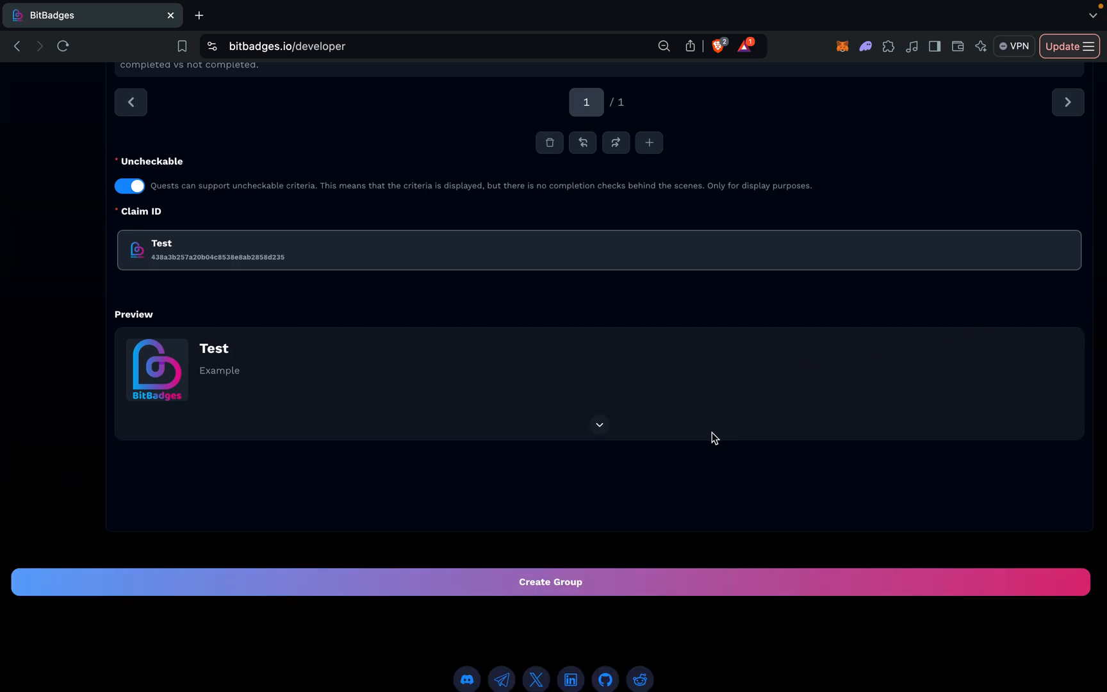
Turn off the Uncheckable option for the Test quest.
scroll(712, 432, up, 2)
click(128, 265)
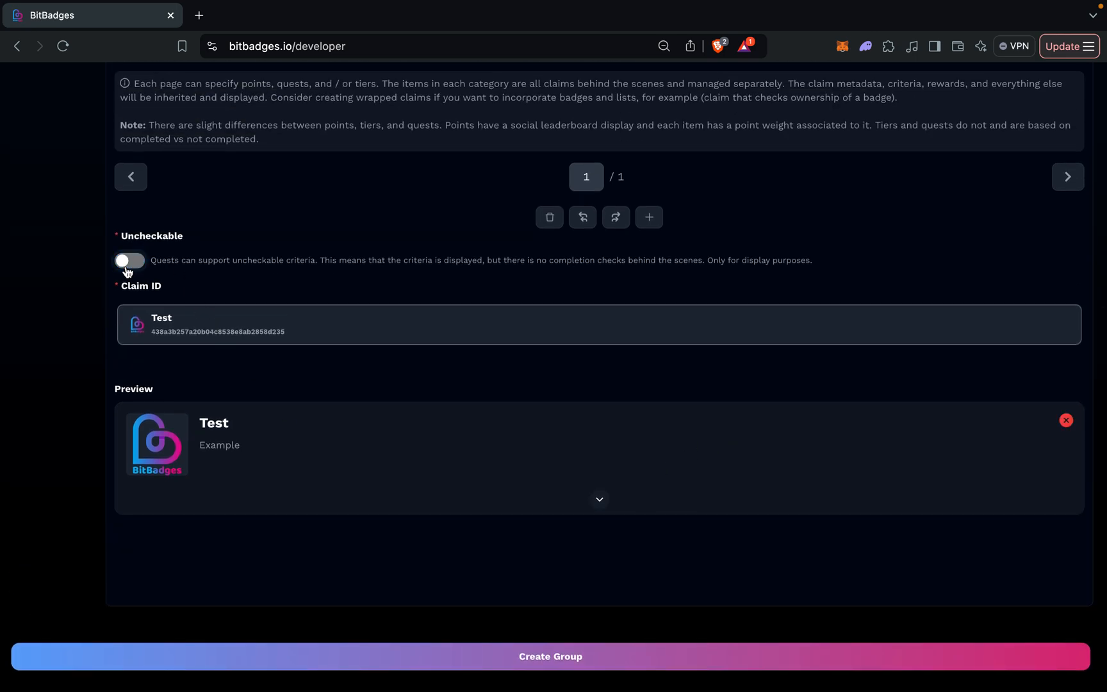
scroll(127, 271, up, 2)
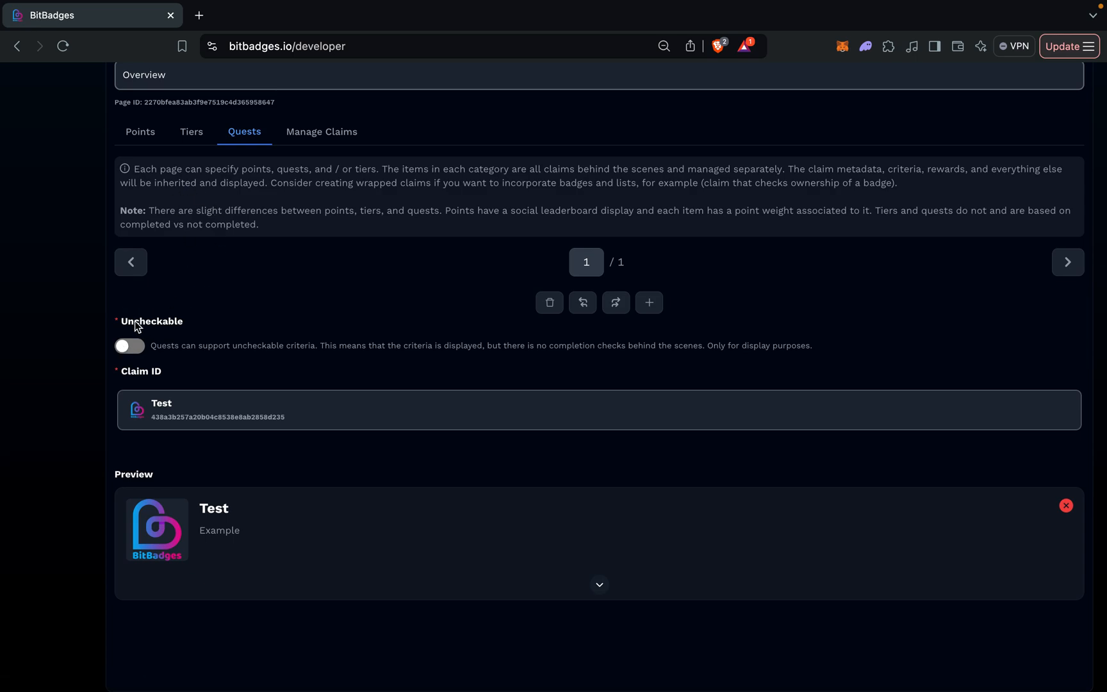
click(128, 347)
scroll(128, 348, up, 3)
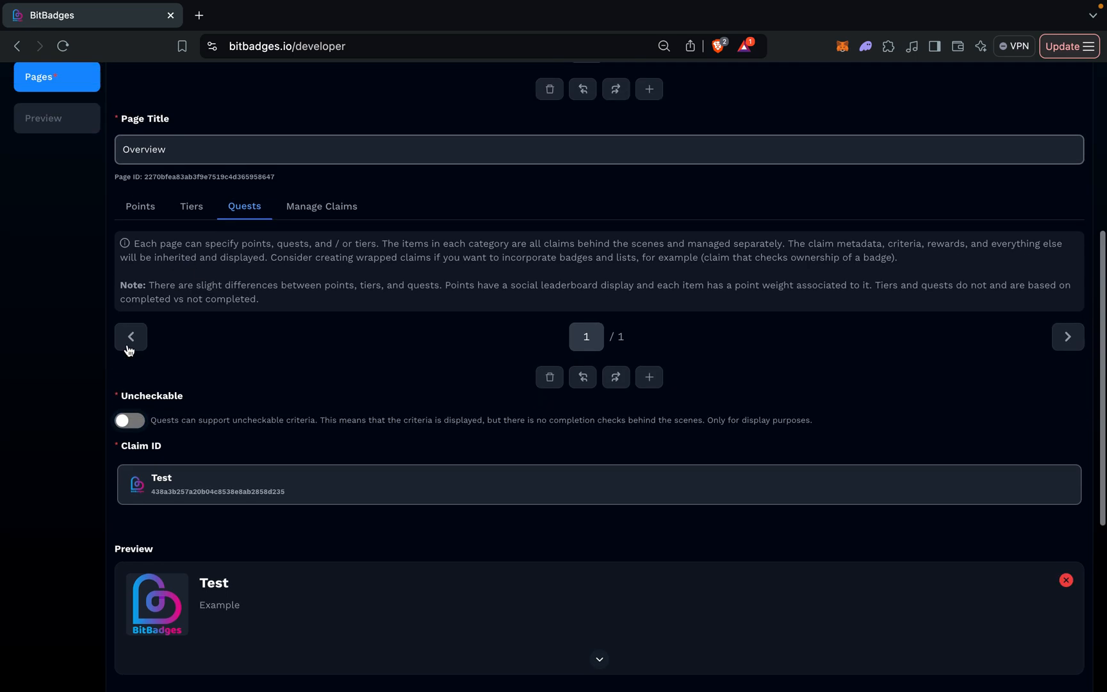
scroll(367, 421, up, 1)
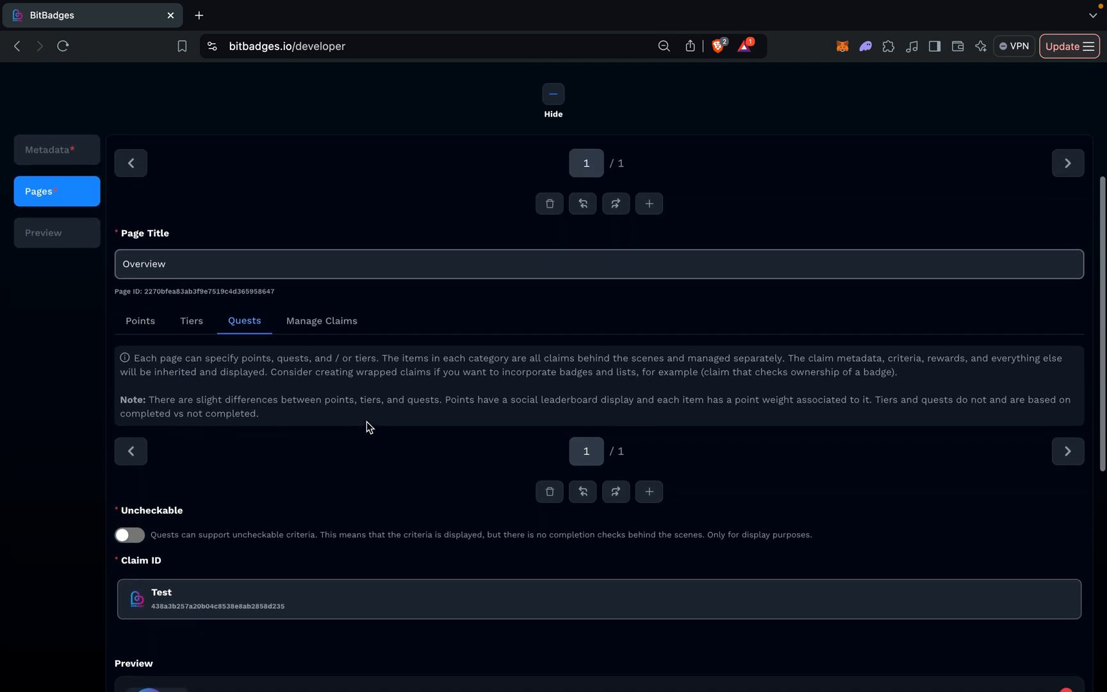
Preview the application page, and return to the Overview page to review its points settings.
click(65, 237)
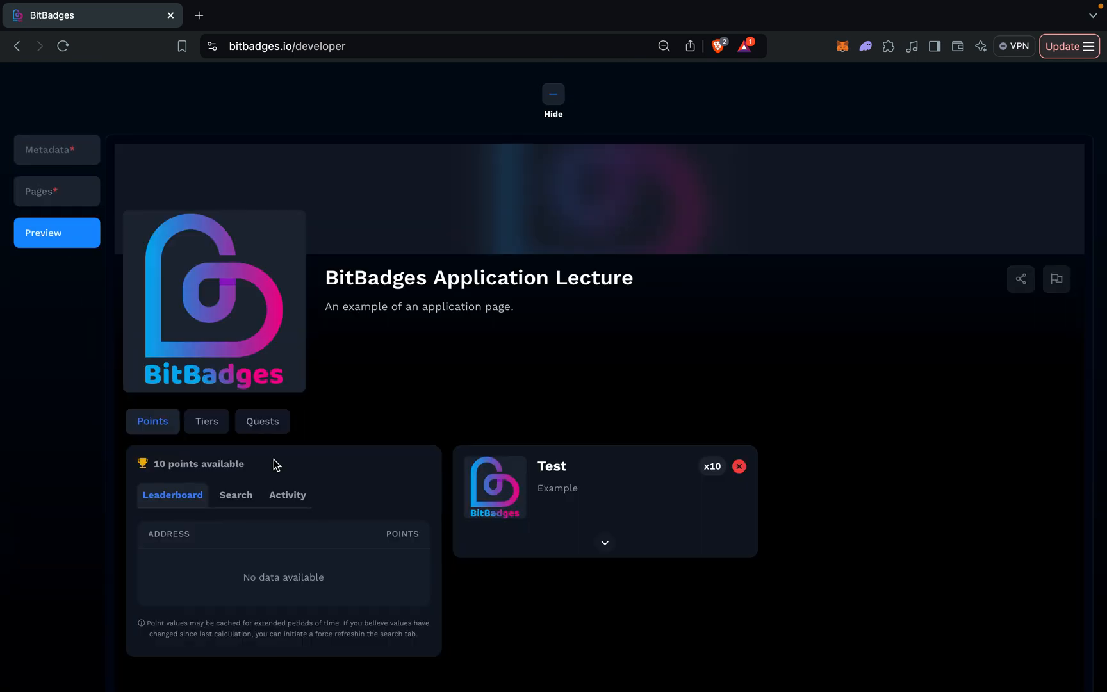
click(48, 200)
scroll(203, 548, down, 5)
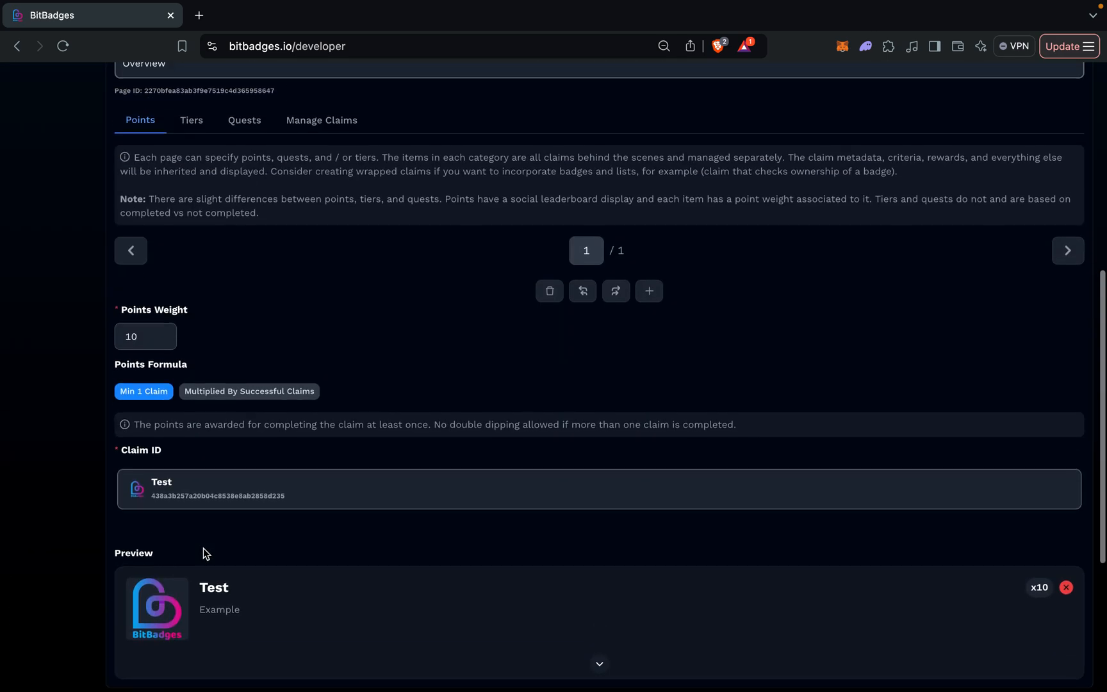
scroll(204, 548, up, 3)
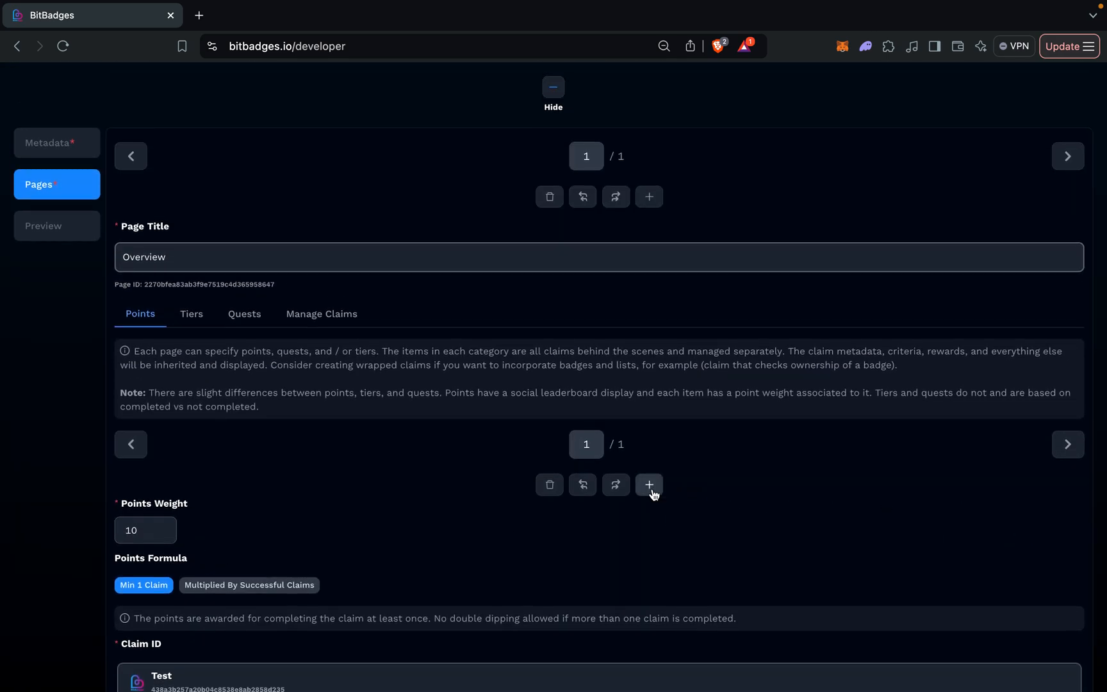
scroll(369, 592, down, 3)
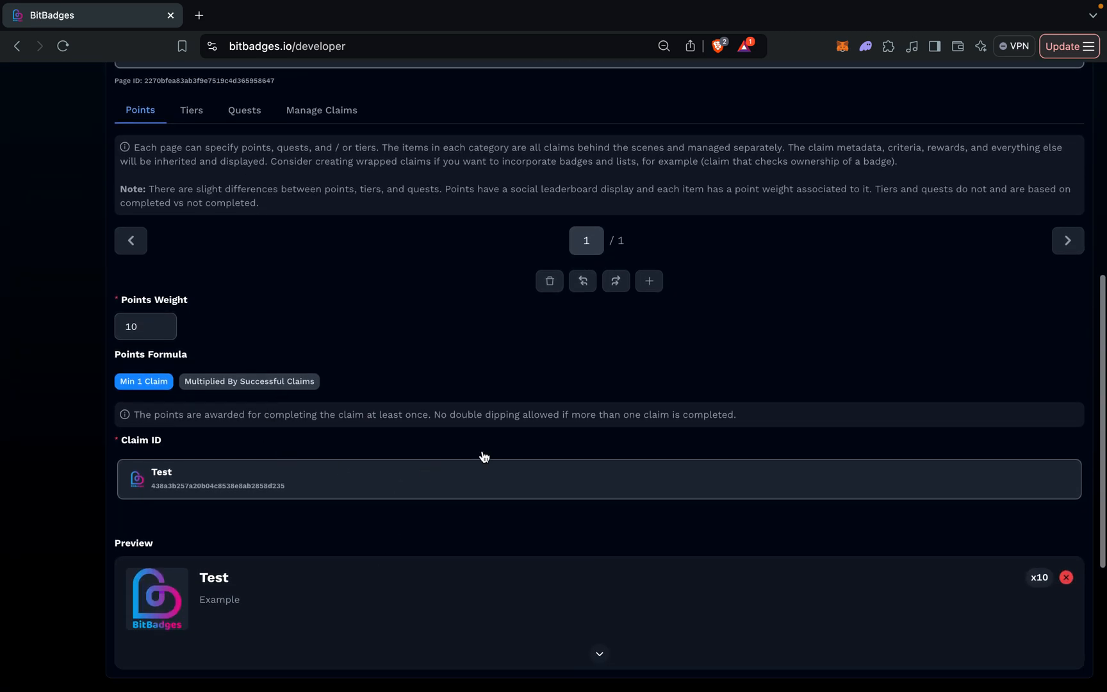
scroll(517, 332, up, 2)
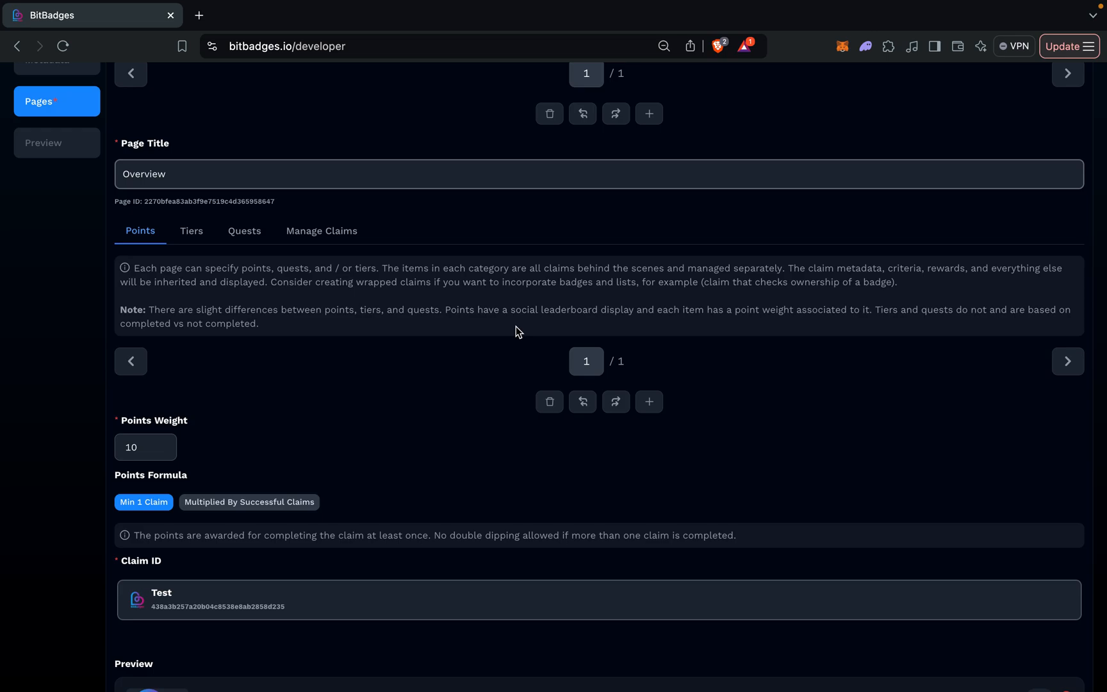
Create the application group from the finished form and dismiss the notification.
scroll(517, 330, up, 5)
scroll(634, 522, down, 4)
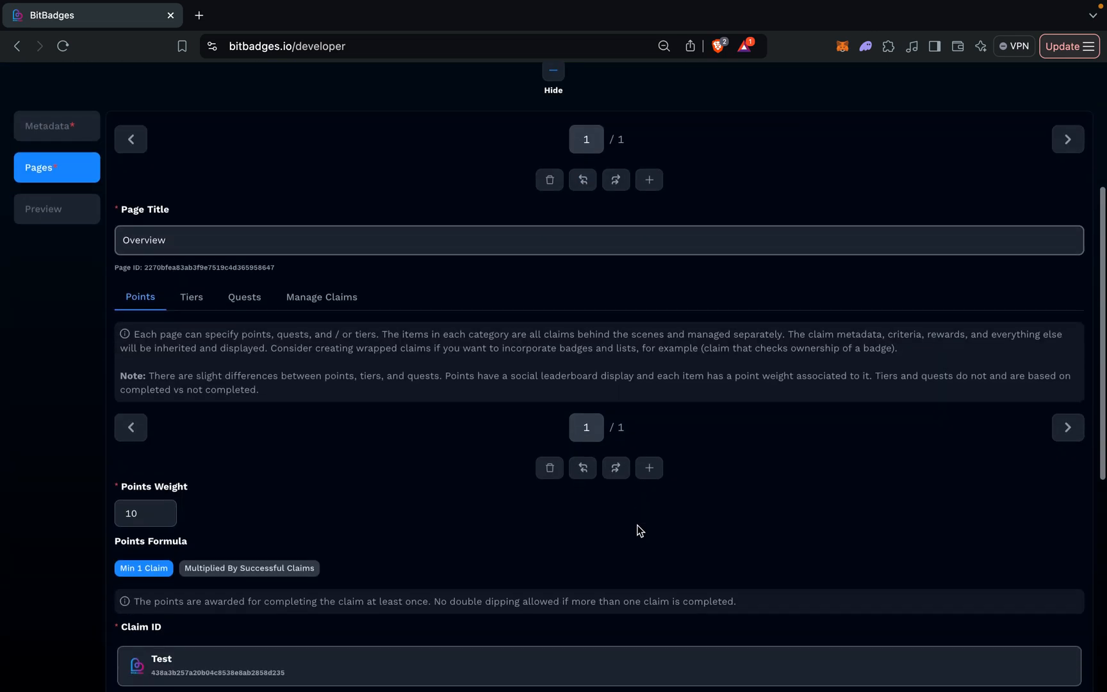
scroll(639, 529, down, 6)
click(560, 541)
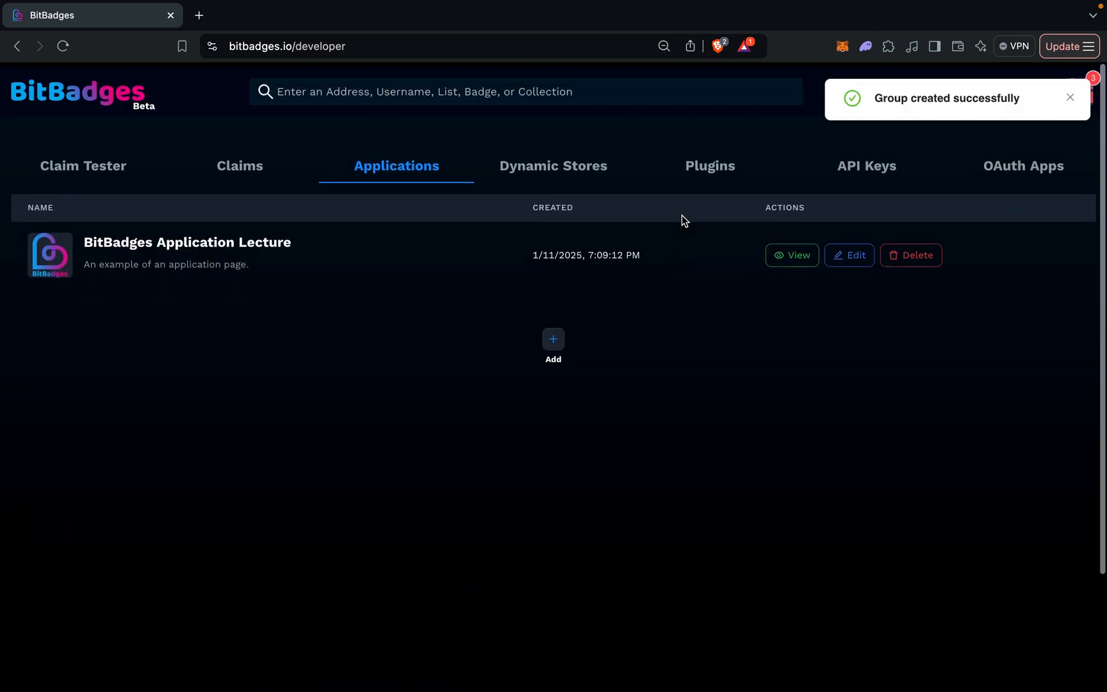
click(1071, 98)
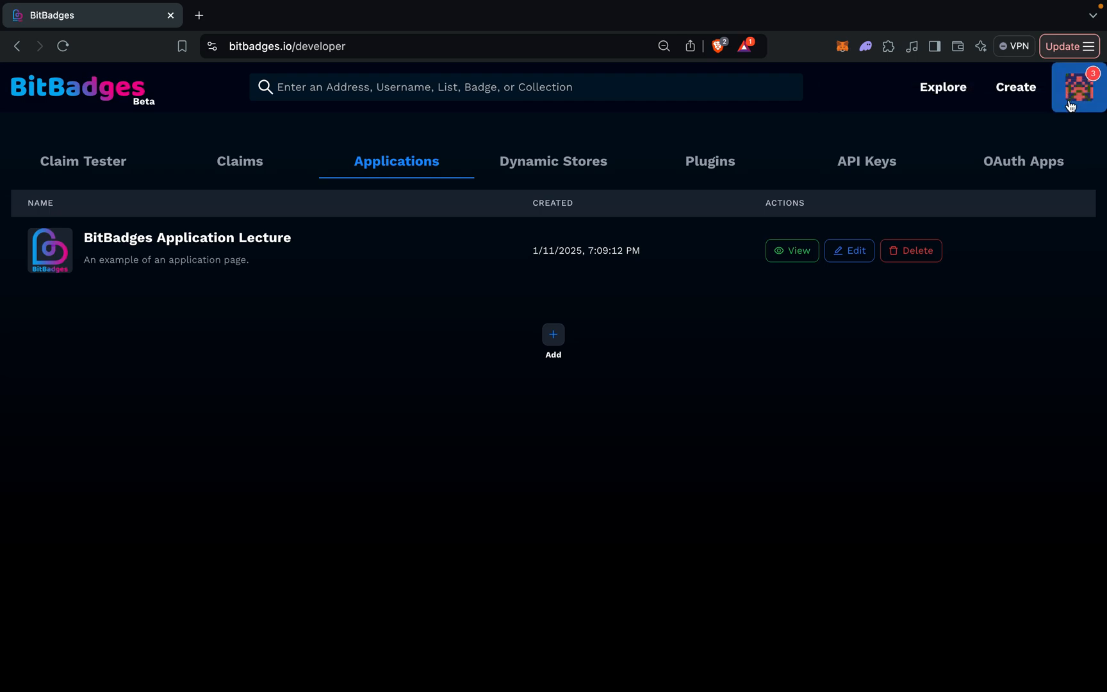
Browse the featured applications in the Explore section.
click(960, 105)
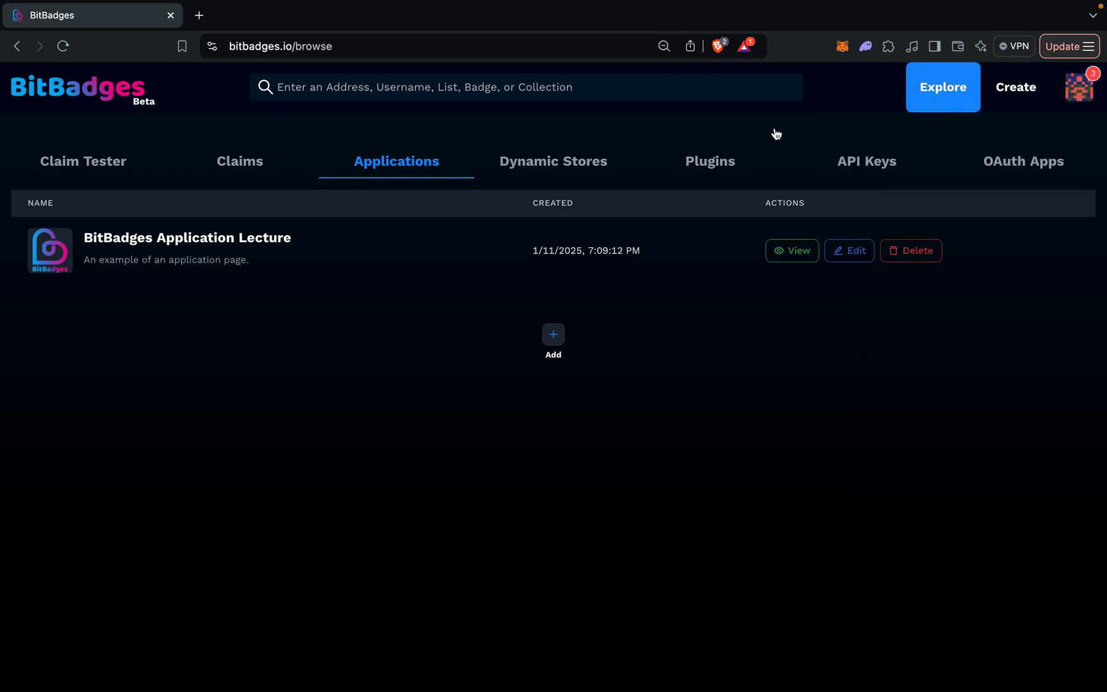
click(102, 139)
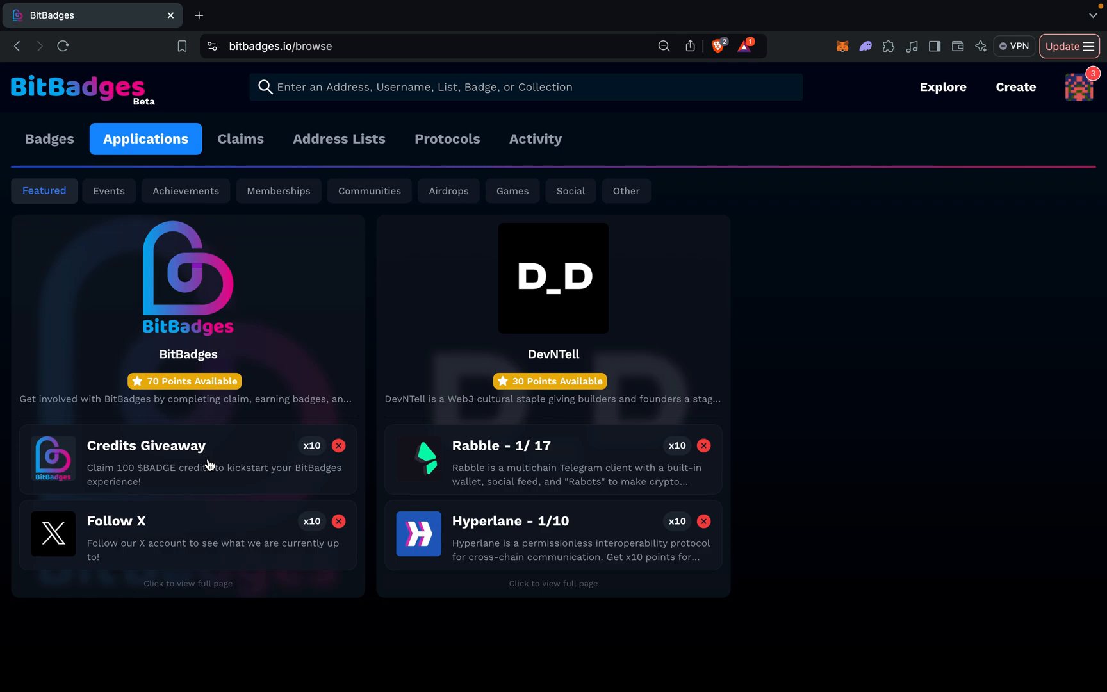
Return to the Developer Portal's applications list and view the BitBadges Application Lecture page.
click(1080, 88)
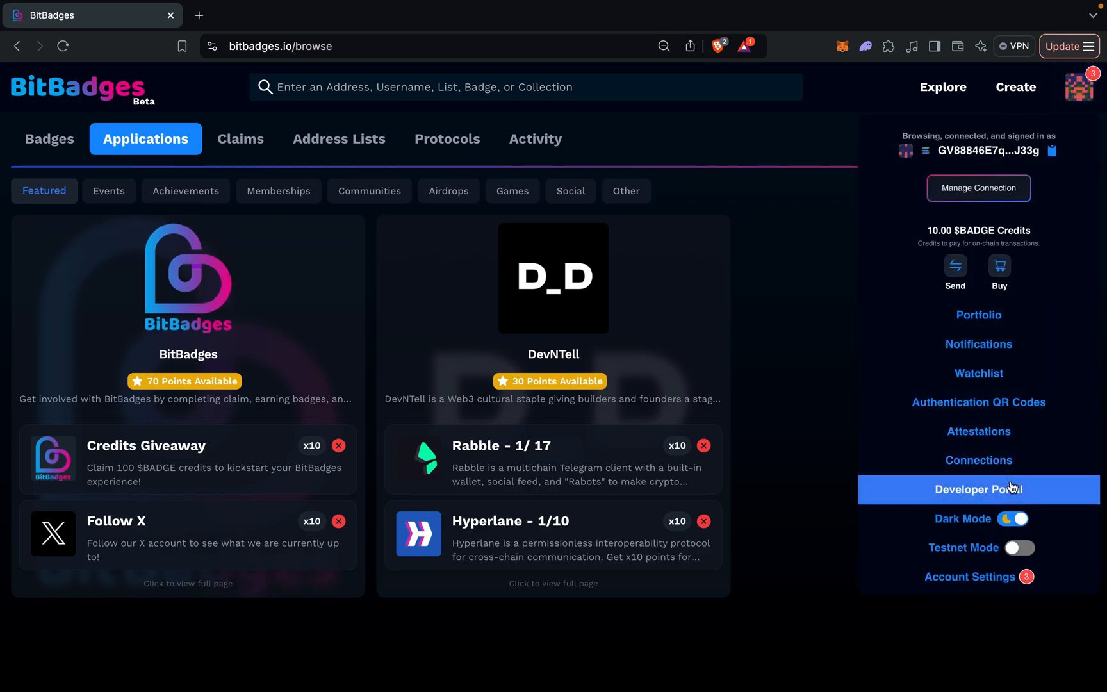
click(1012, 487)
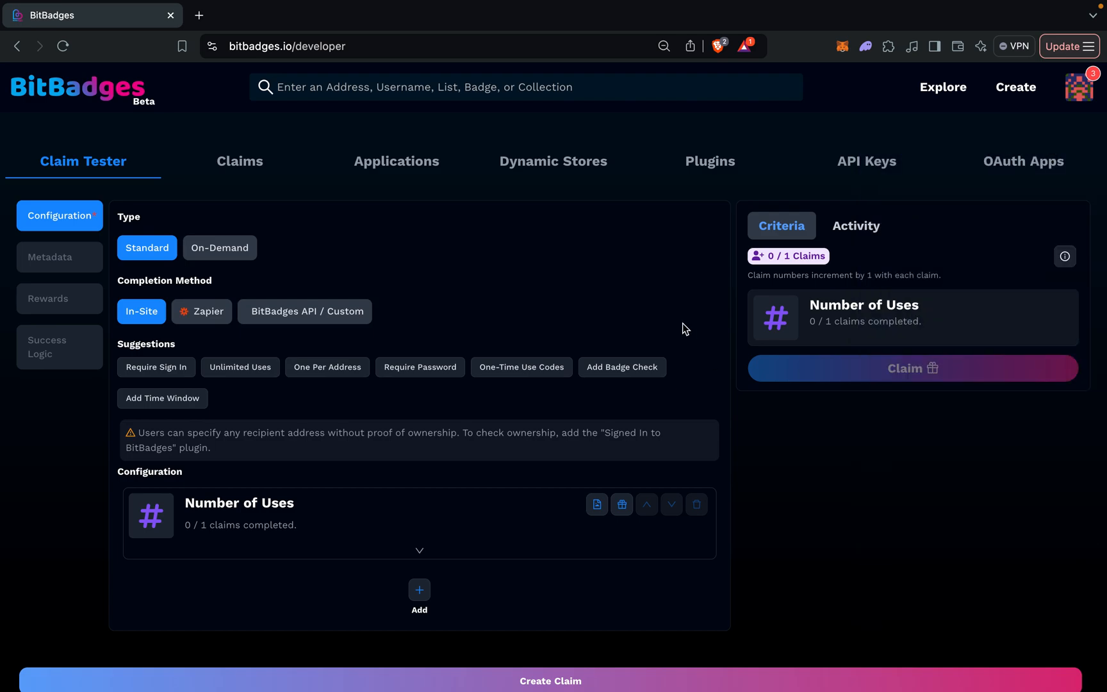
click(397, 174)
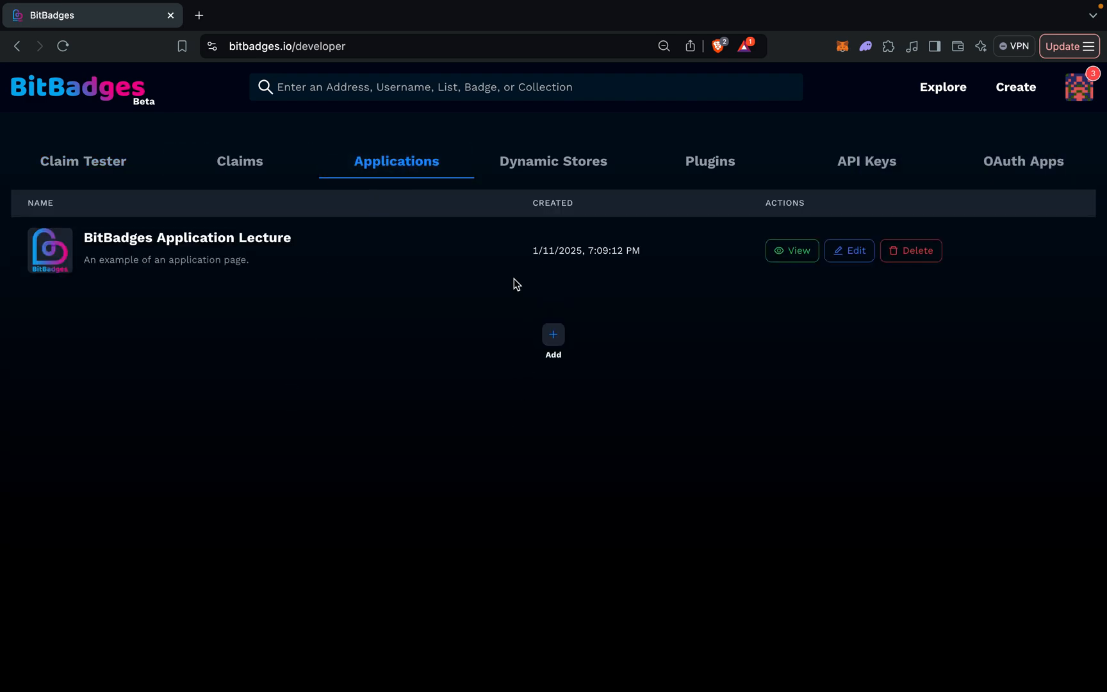
drag(539, 245, 675, 270)
click(675, 269)
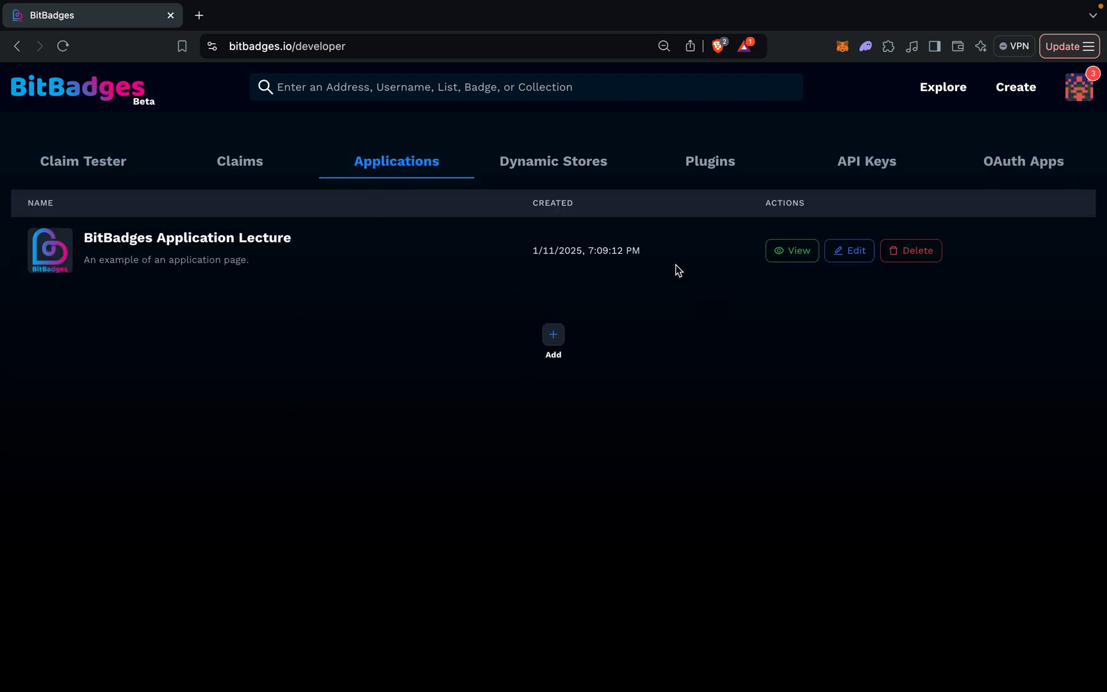
click(795, 251)
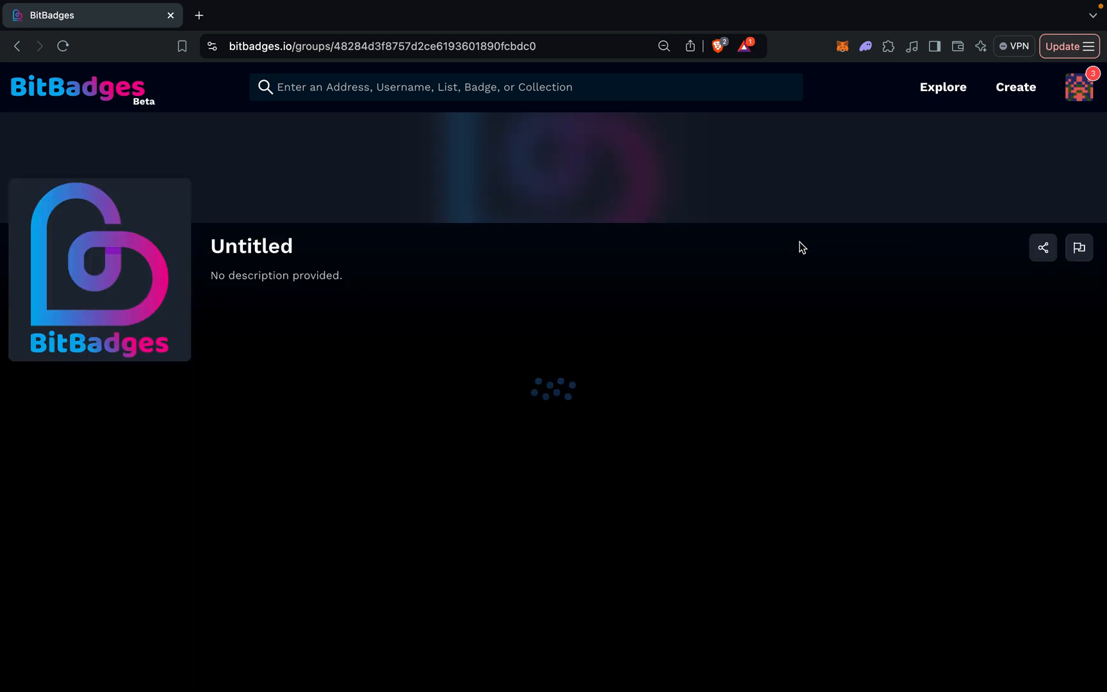
scroll(178, 425, down, 3)
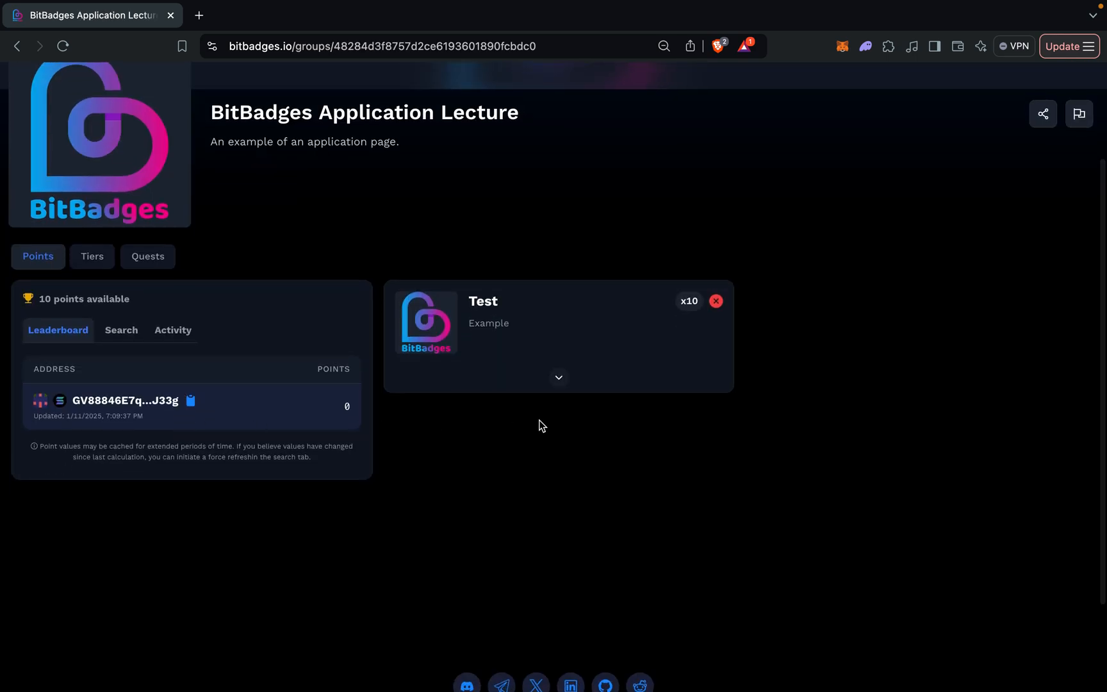
Look through the published application's Quests, Tiers and Points sections.
click(160, 260)
click(93, 260)
click(19, 257)
click(108, 263)
click(171, 261)
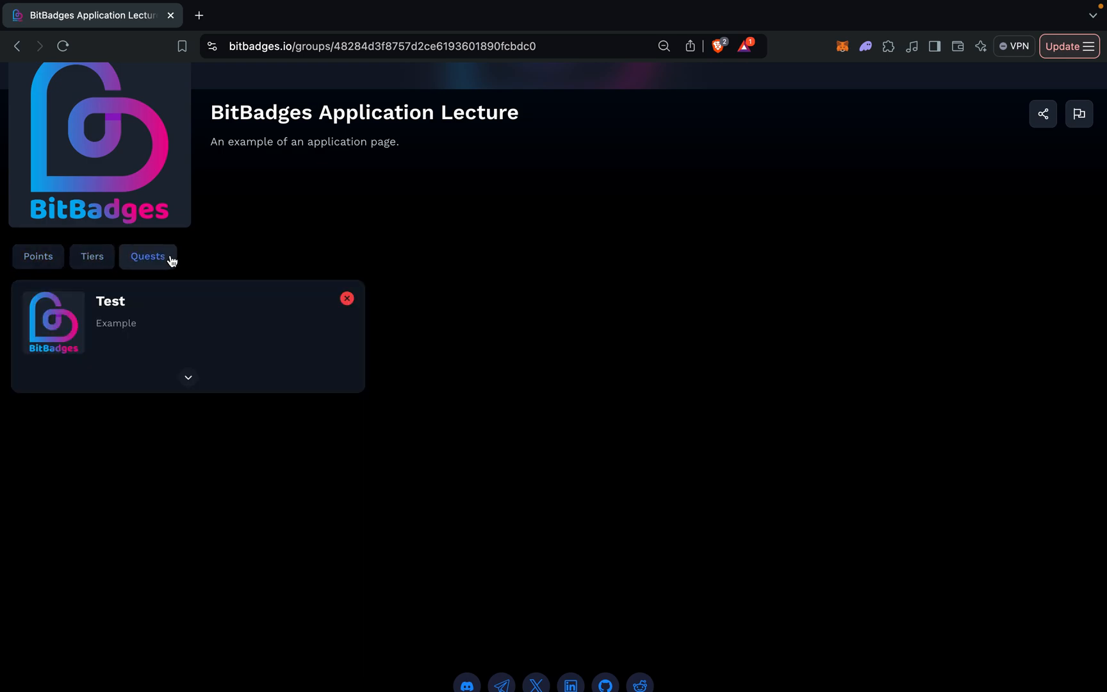
scroll(171, 261, up, 3)
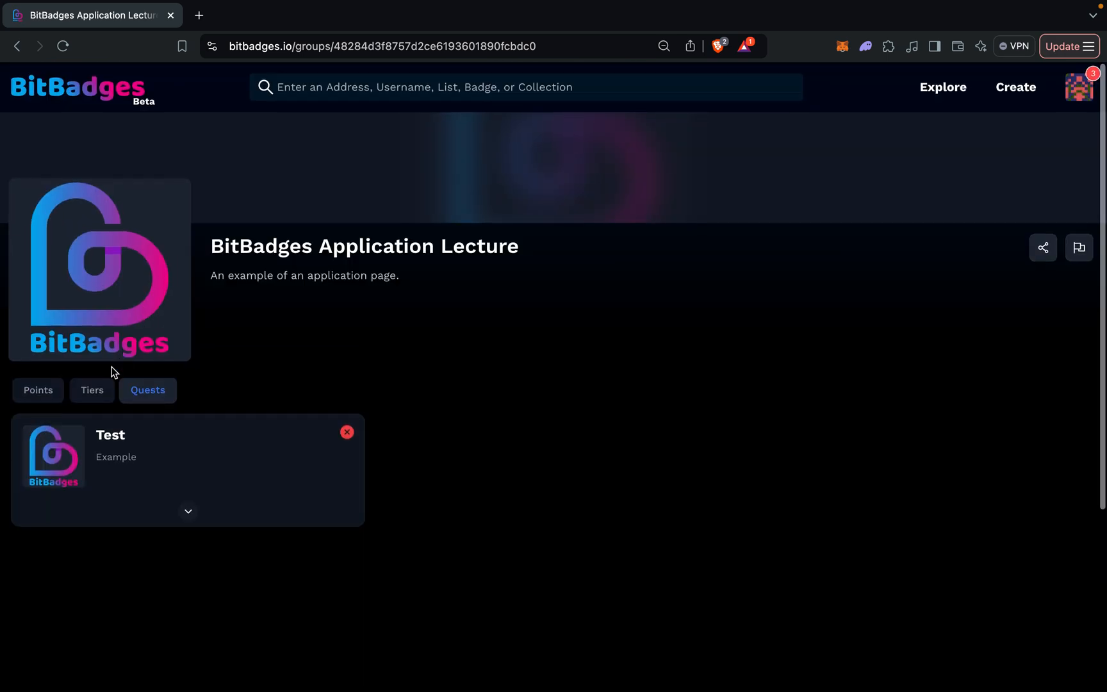
click(78, 398)
Return to the application's Points section, and expand and collapse the Test claim card.
click(37, 388)
scroll(37, 389, down, 3)
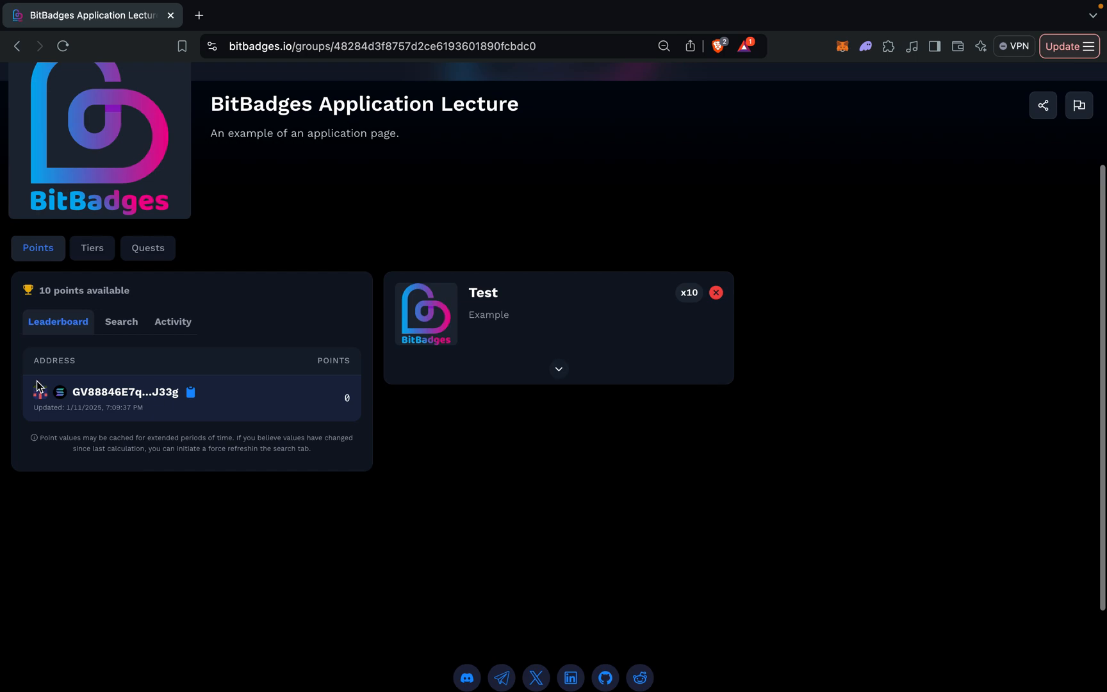
click(564, 377)
click(552, 611)
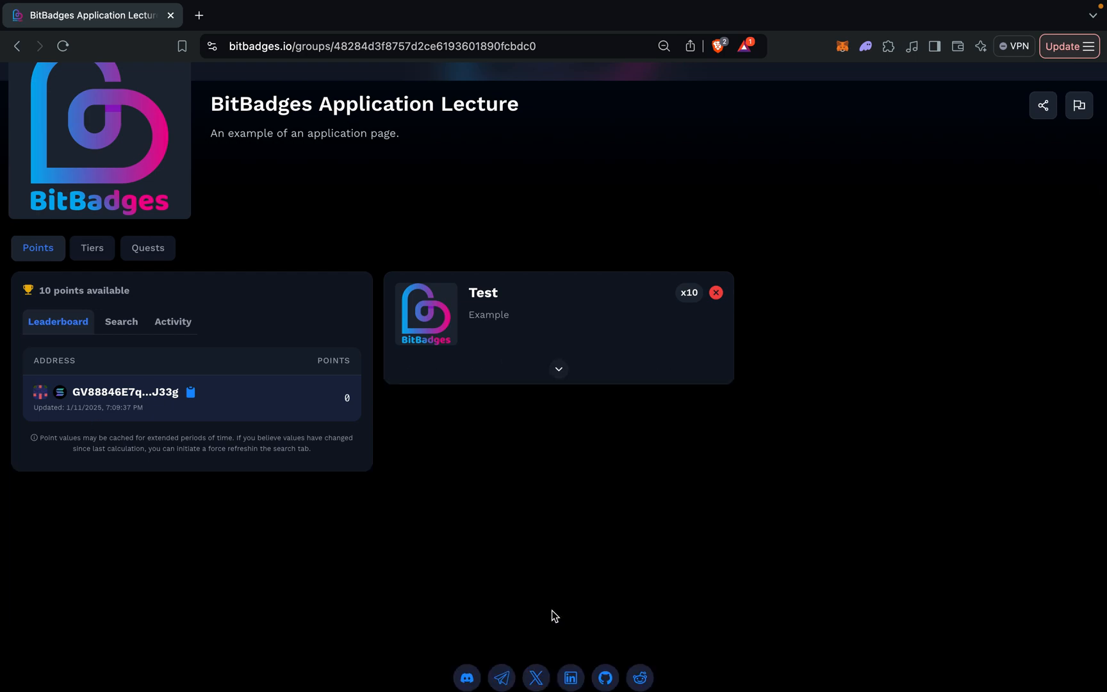
scroll(552, 610, up, 2)
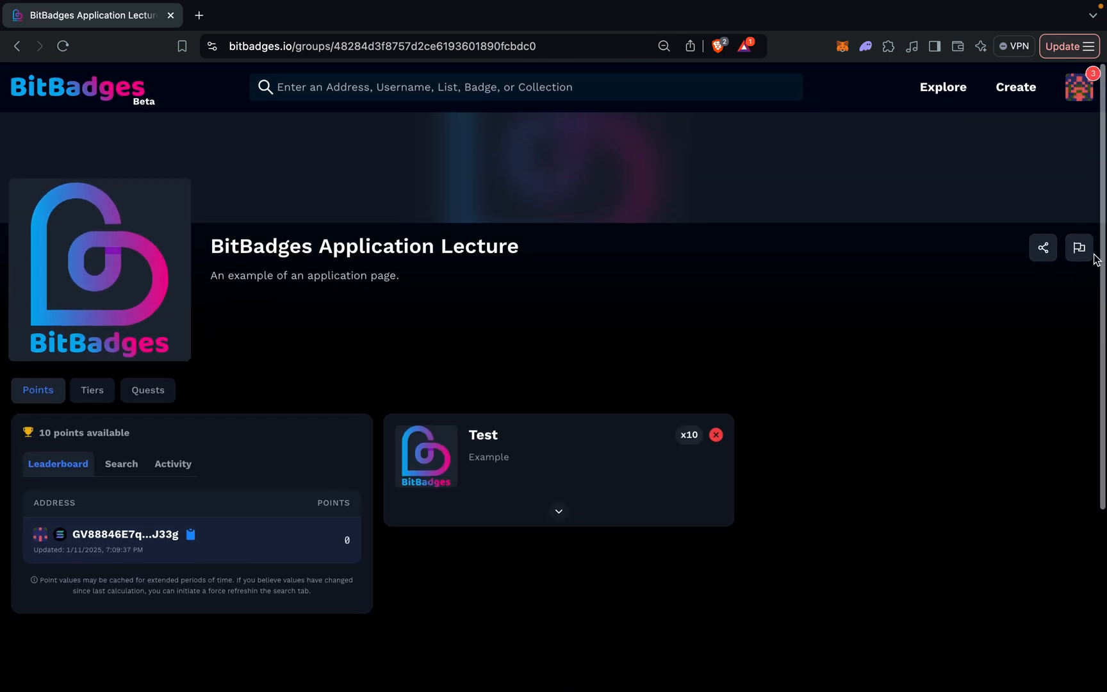
Go to the standalone claims in the Developer Portal, and expand and collapse the Test claim's details.
click(1079, 102)
click(997, 490)
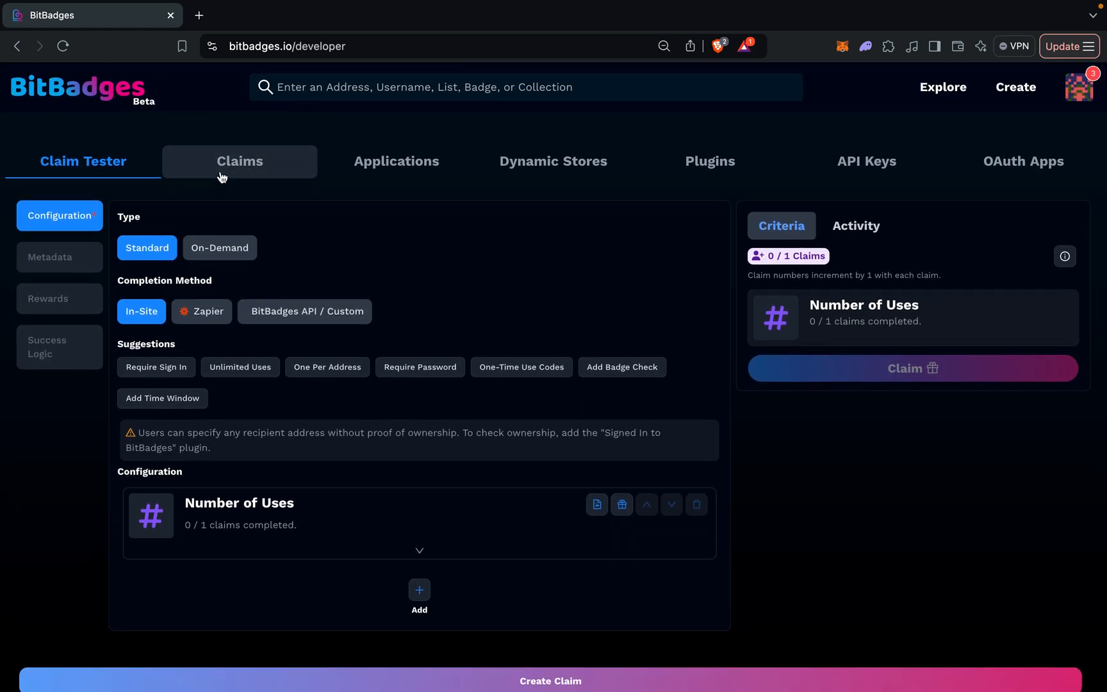
click(224, 166)
click(241, 313)
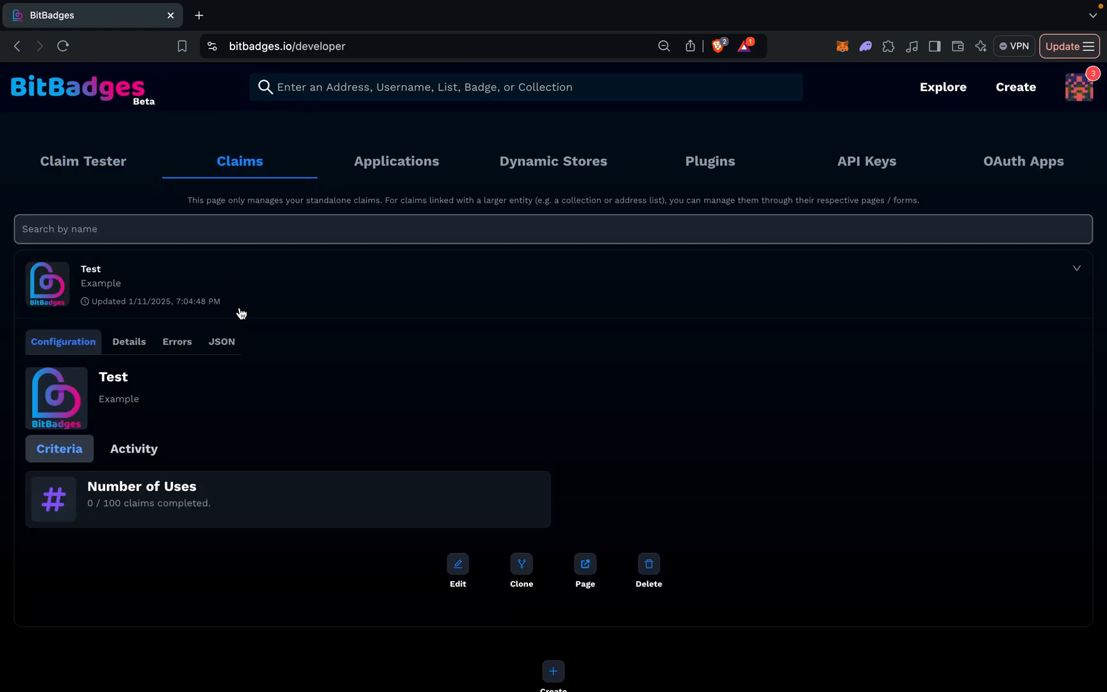
click(256, 283)
Compare the Developer Portal's applications and claims lists, and reopen the BitBadges Application Lecture page.
click(407, 178)
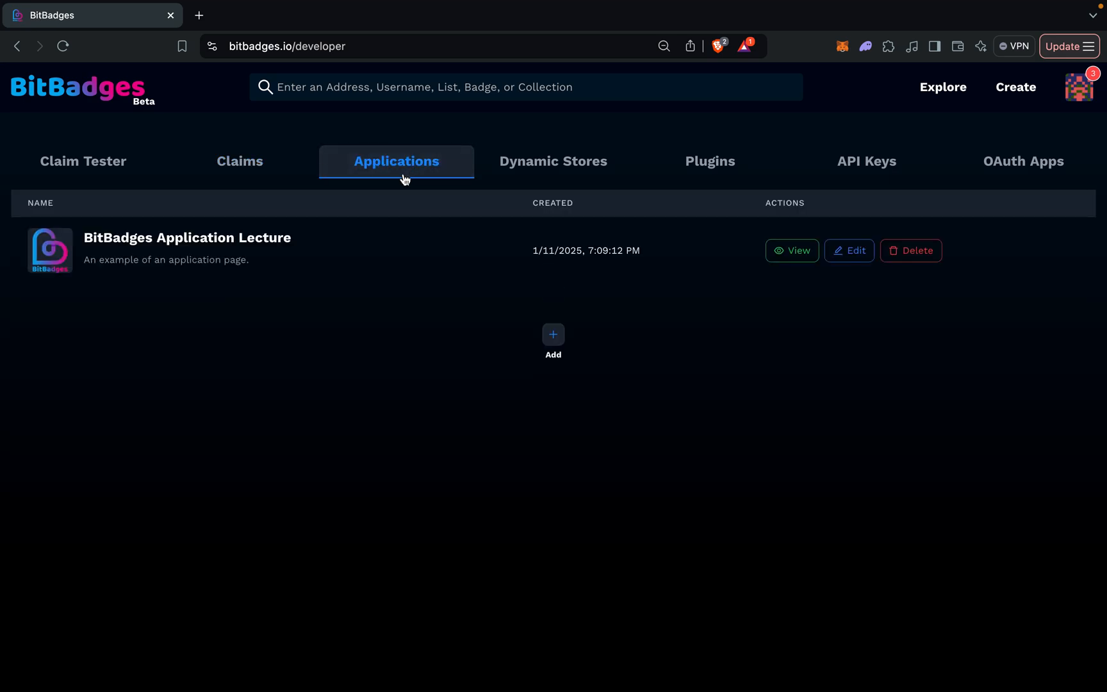
click(266, 177)
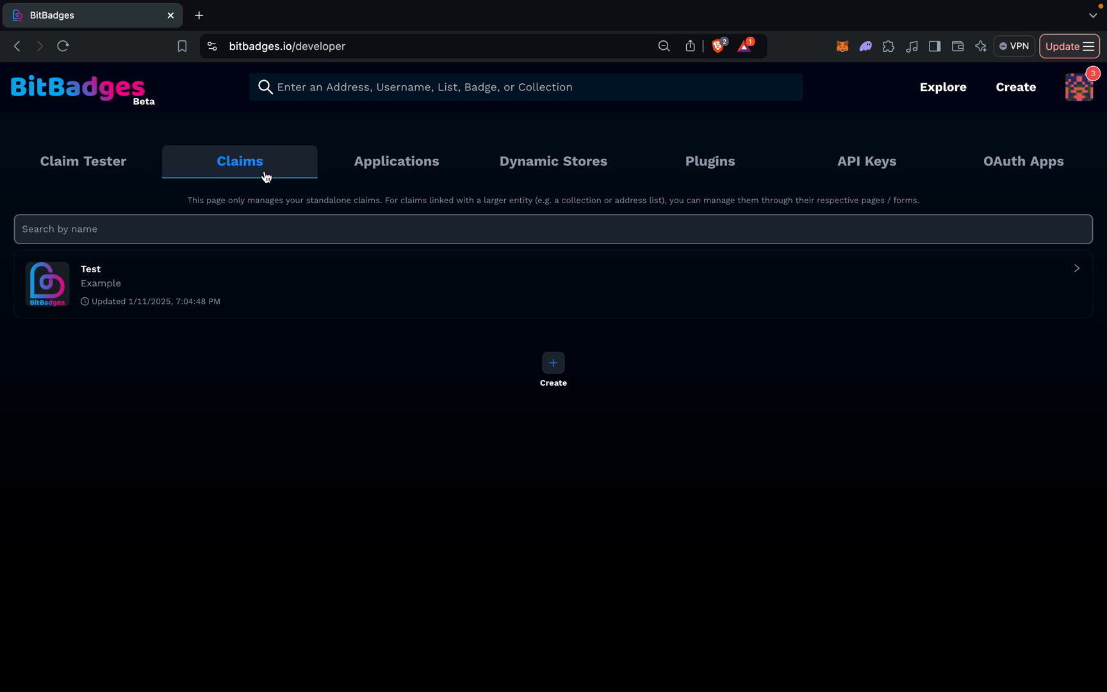
click(377, 166)
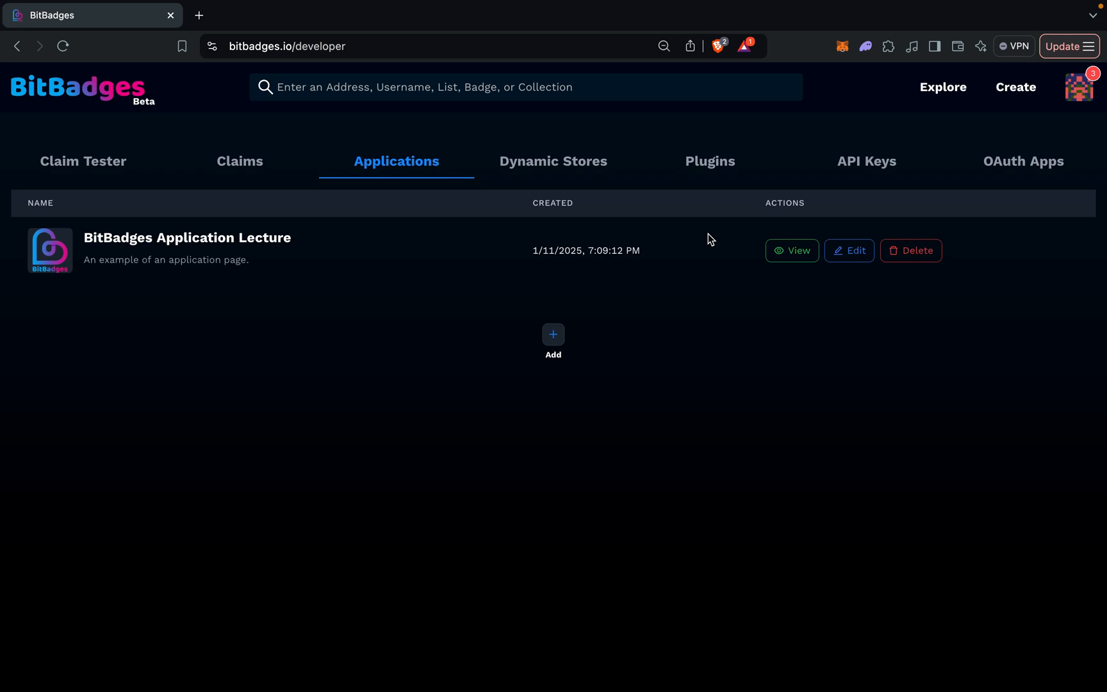
click(790, 253)
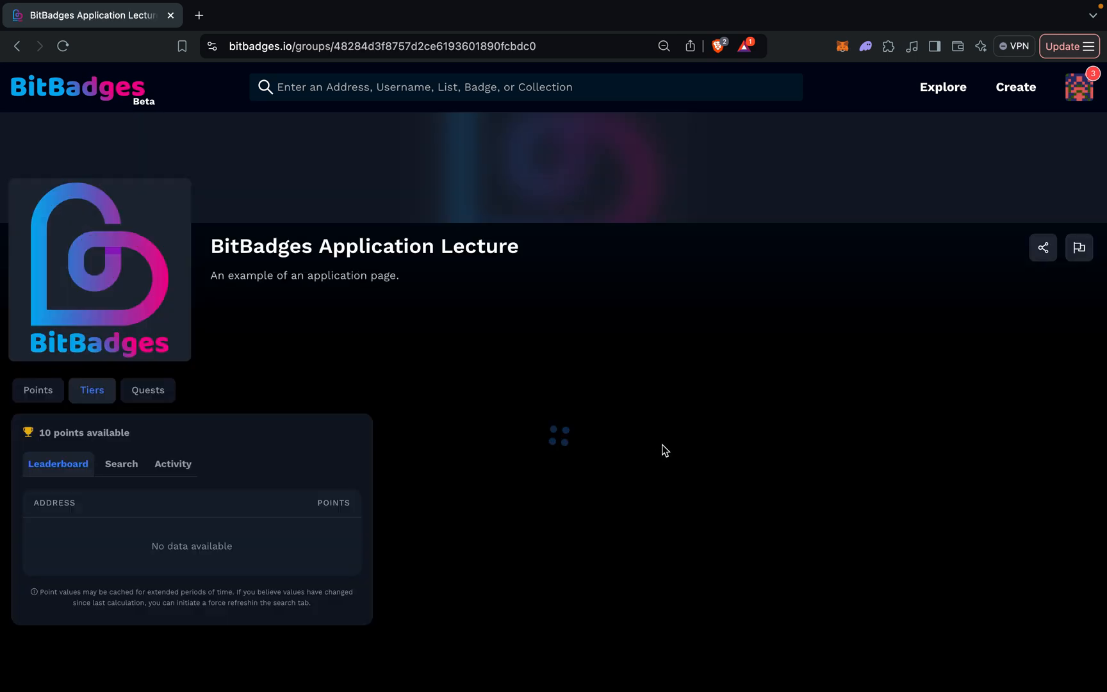